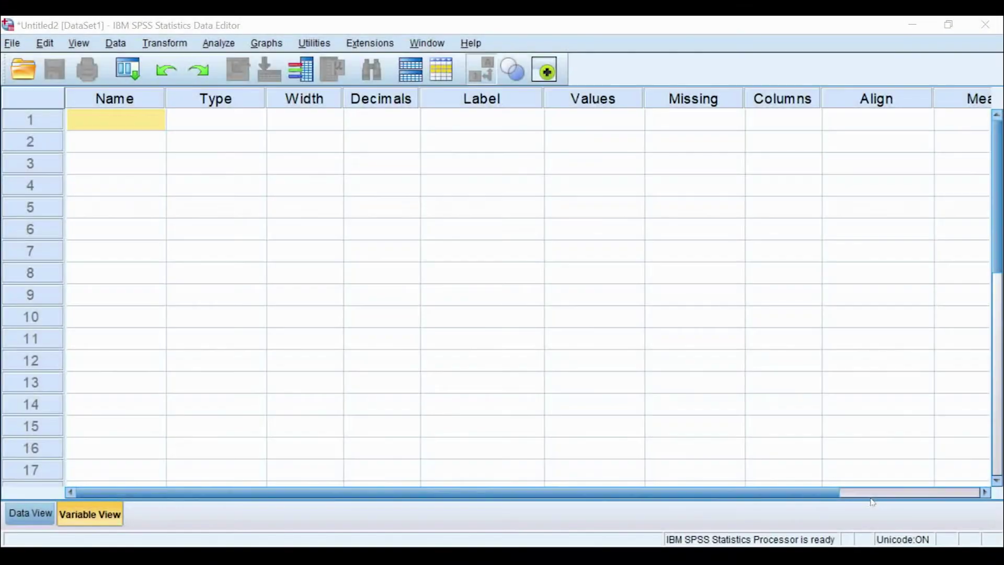
Step: Create the first variable NIM in row 1 of Variable View
{"action": "left_click", "coordinate": [133, 124]}
{"action": "type", "text": "NIM"}
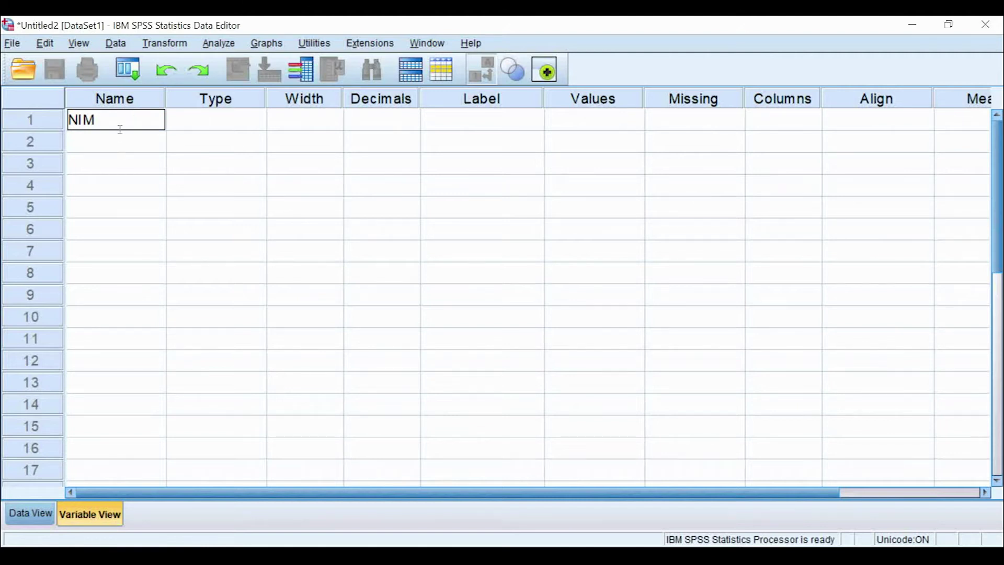
{"action": "key", "text": "Return"}
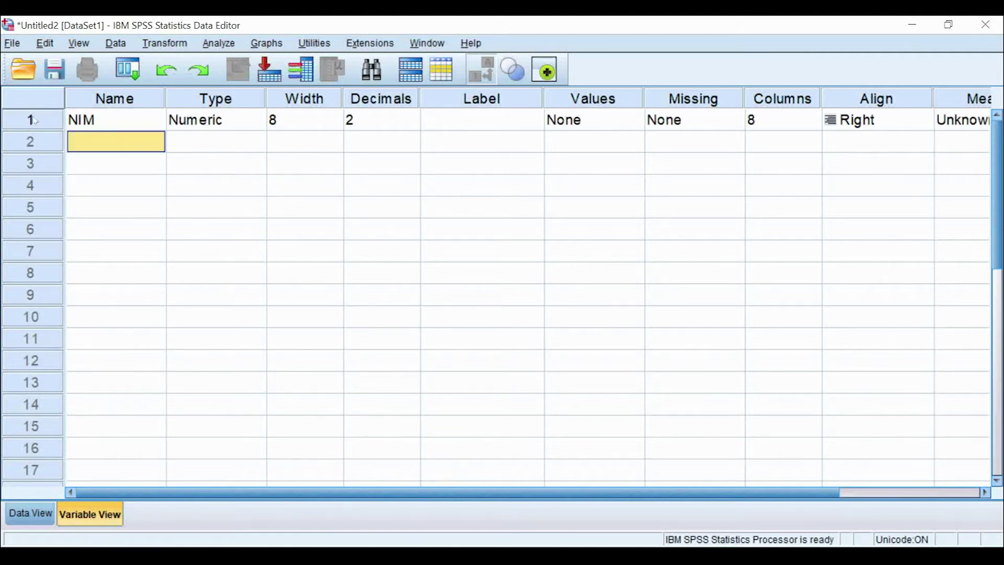
Step: Select the NIM row and look over the grid's columns from Role back to Type
{"action": "left_click", "coordinate": [37, 122]}
{"action": "left_click_drag", "start_coordinate": [498, 493], "coordinate": [545, 494]}
{"action": "left_click", "coordinate": [545, 493]}
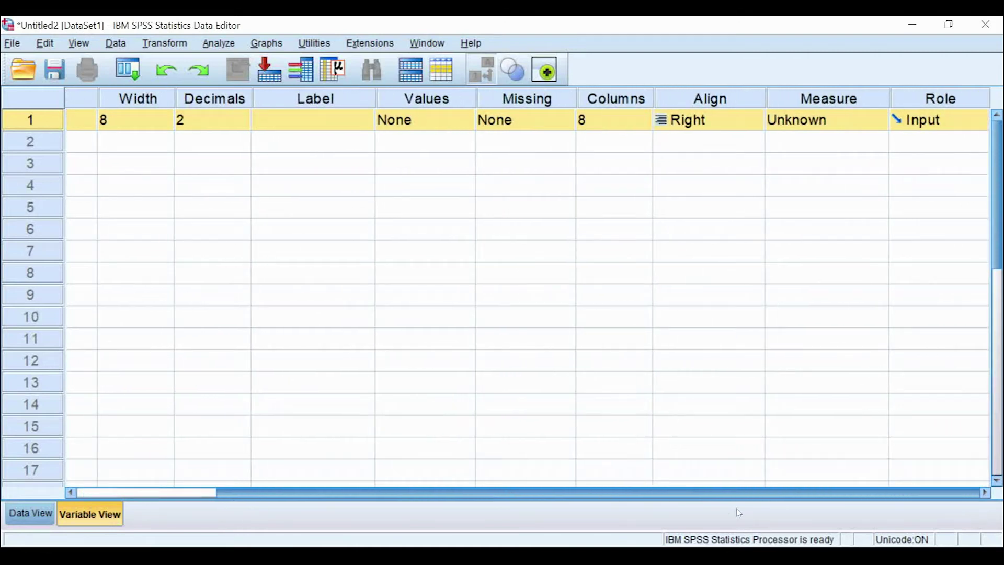
{"action": "left_click", "coordinate": [952, 92]}
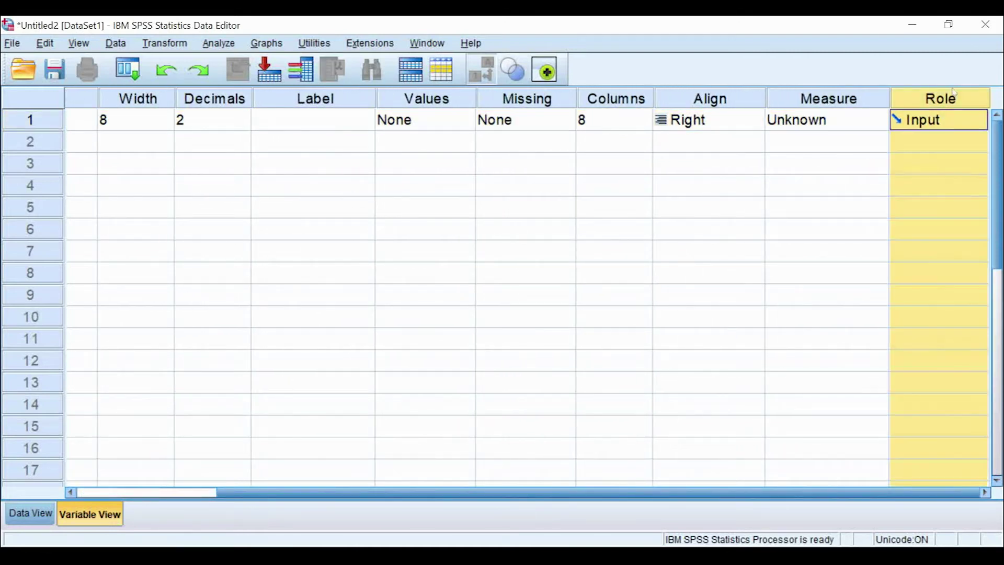
{"action": "left_click_drag", "start_coordinate": [587, 493], "coordinate": [446, 493]}
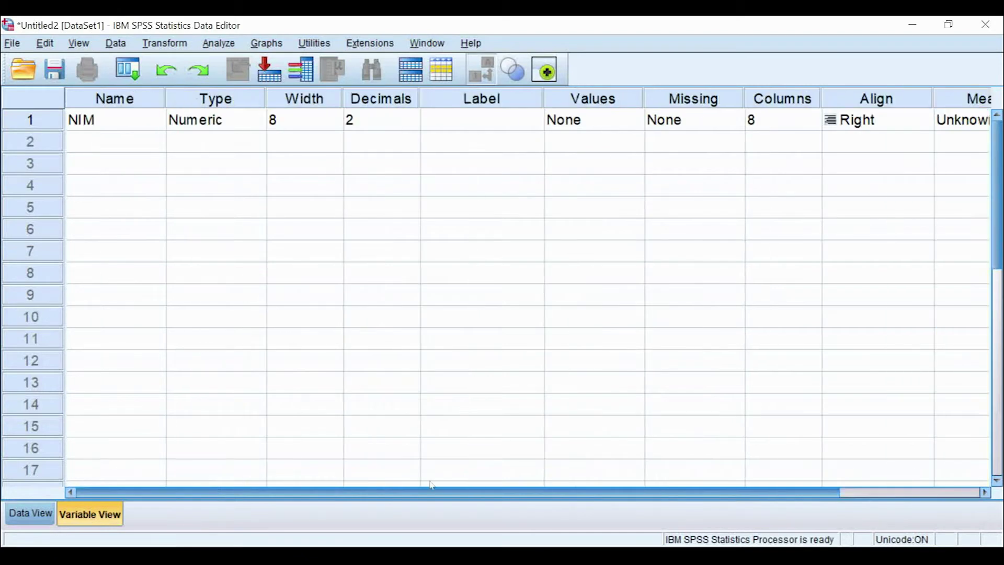
{"action": "left_click", "coordinate": [241, 103]}
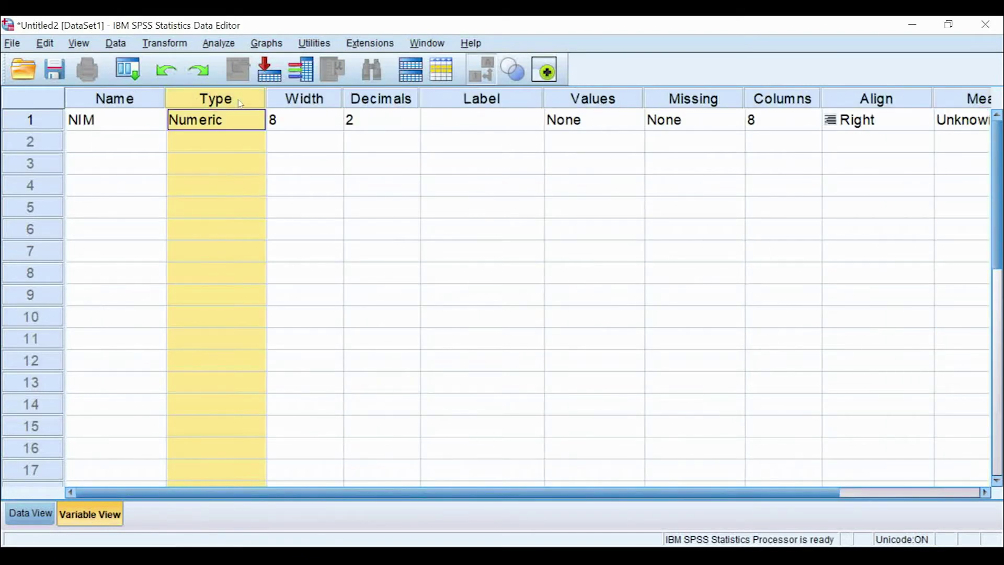
Step: Change NIM's type from Numeric to String with a width of 10 characters
{"action": "left_click", "coordinate": [260, 126]}
{"action": "left_click", "coordinate": [347, 309]}
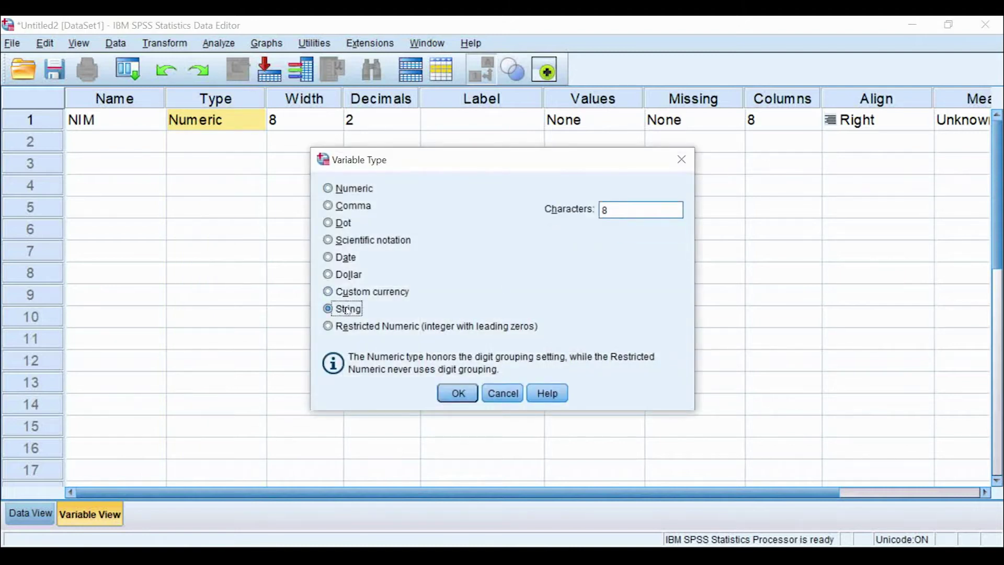
{"action": "left_click", "coordinate": [613, 208]}
{"action": "double_click", "coordinate": [613, 207]}
{"action": "type", "text": "10"}
{"action": "left_click", "coordinate": [466, 396]}
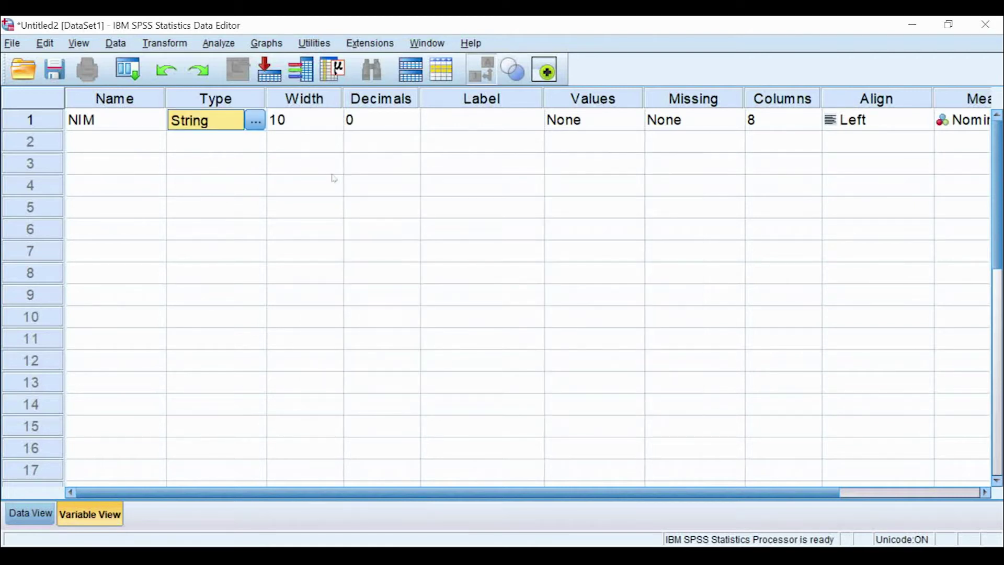
Step: Inspect NIM's Width, Type and Decimals columns
{"action": "left_click", "coordinate": [326, 102]}
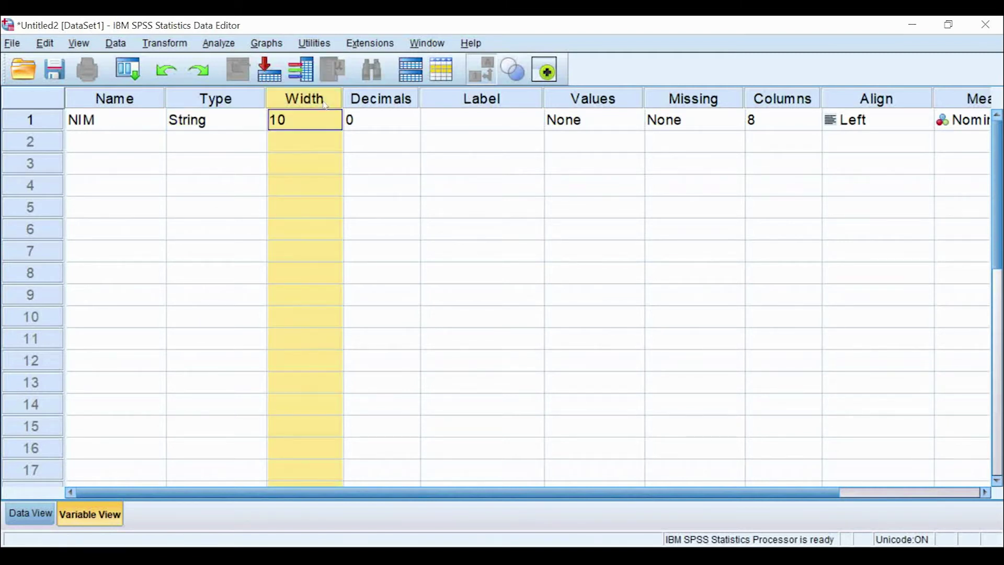
{"action": "left_click", "coordinate": [399, 100]}
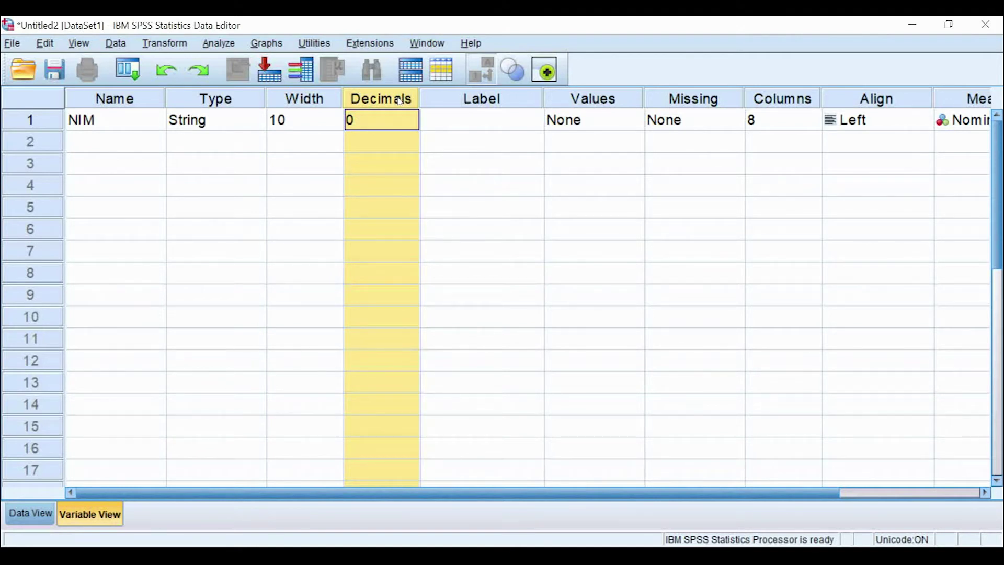
{"action": "left_click", "coordinate": [259, 96]}
{"action": "left_click", "coordinate": [373, 103]}
Step: Enter 'NOMOR INDUK MAHASISWA' as NIM's label
{"action": "left_click", "coordinate": [476, 119]}
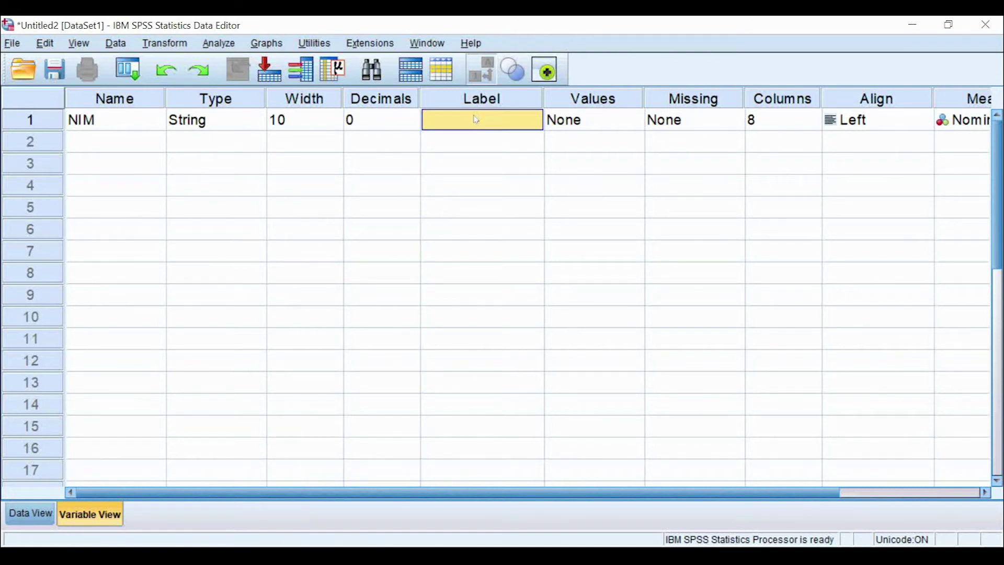
{"action": "left_click", "coordinate": [123, 122]}
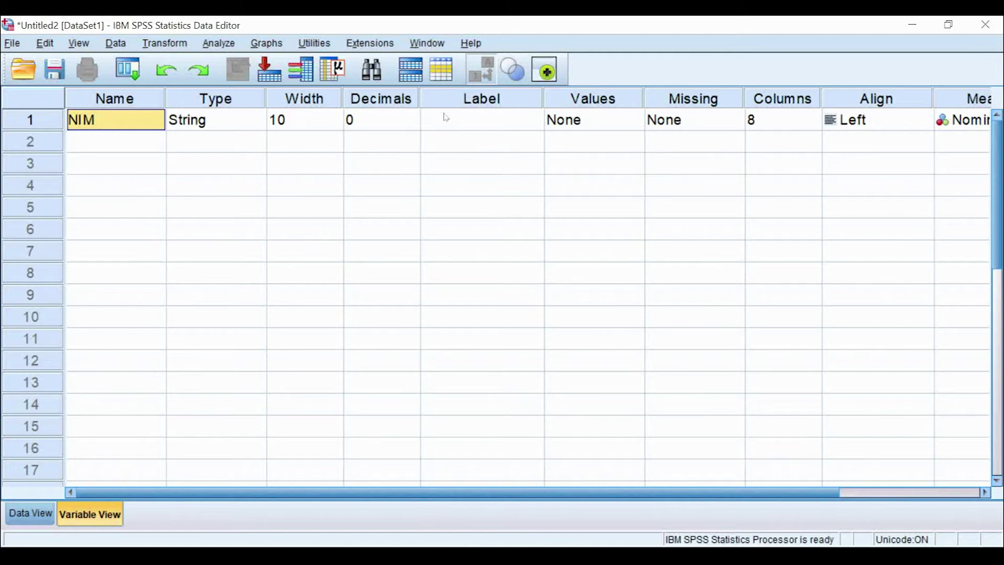
{"action": "left_click", "coordinate": [446, 117]}
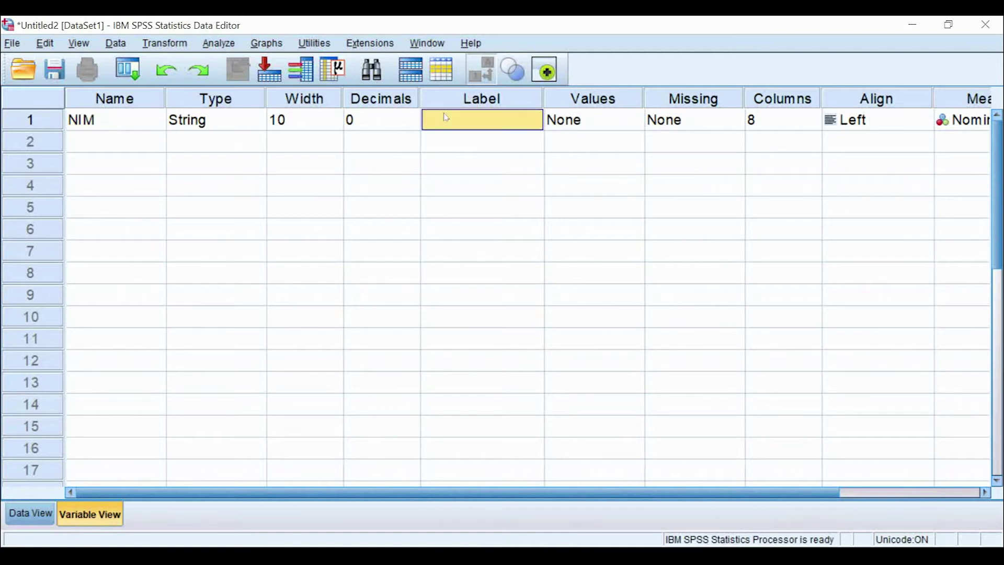
{"action": "type", "text": "NOMOR I"}
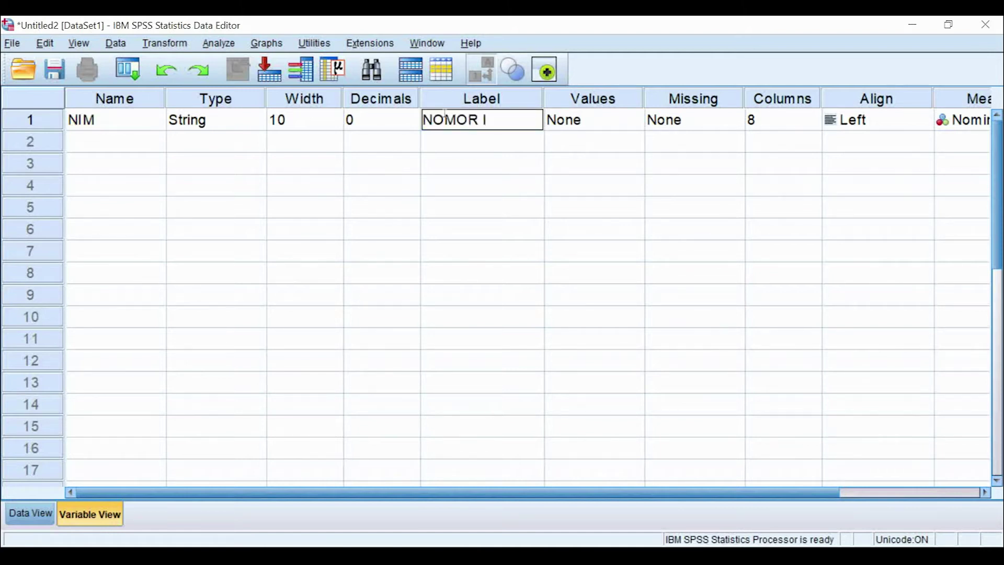
{"action": "type", "text": "NDUK MAHAS"}
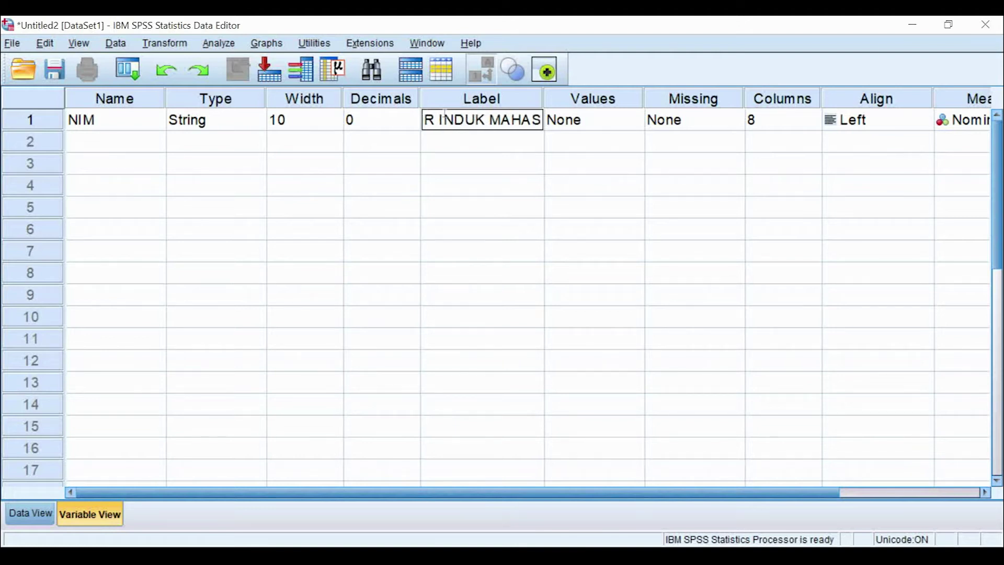
{"action": "type", "text": "ISWA"}
{"action": "key", "text": "Tab"}
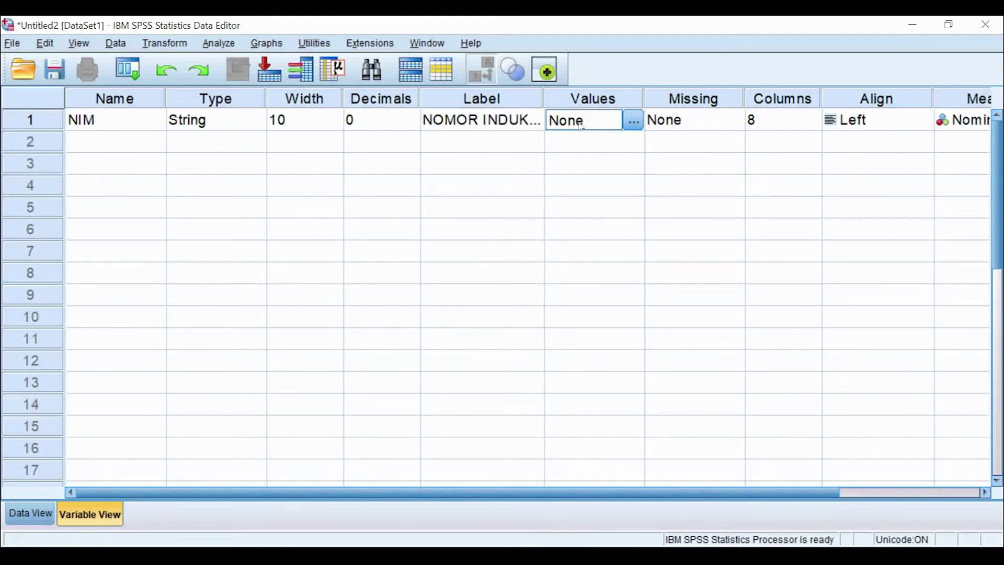
Step: Widen the Label column to show the full label, then review Values, Missing, Columns and Align
{"action": "left_click_drag", "start_coordinate": [544, 101], "coordinate": [636, 116]}
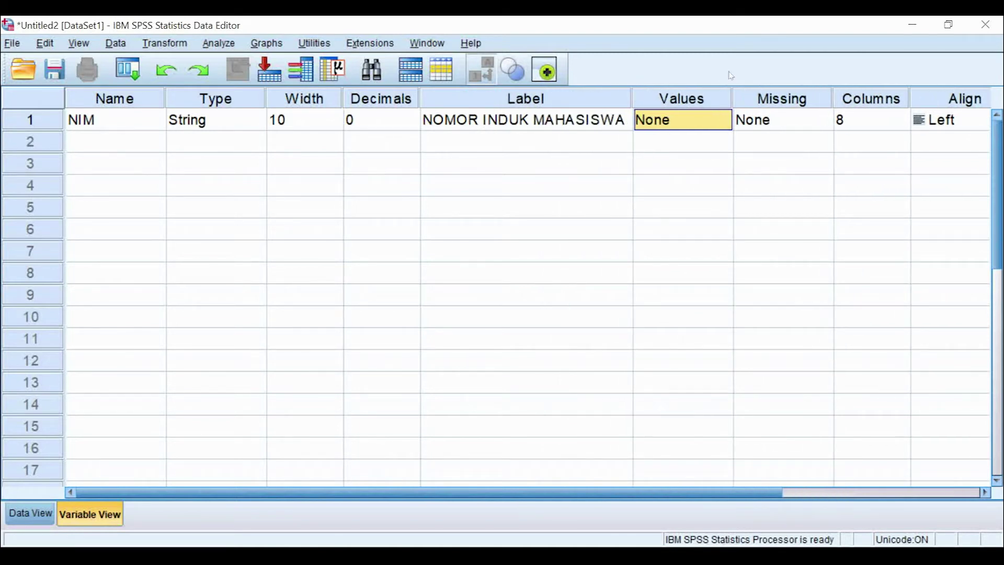
{"action": "left_click", "coordinate": [722, 97]}
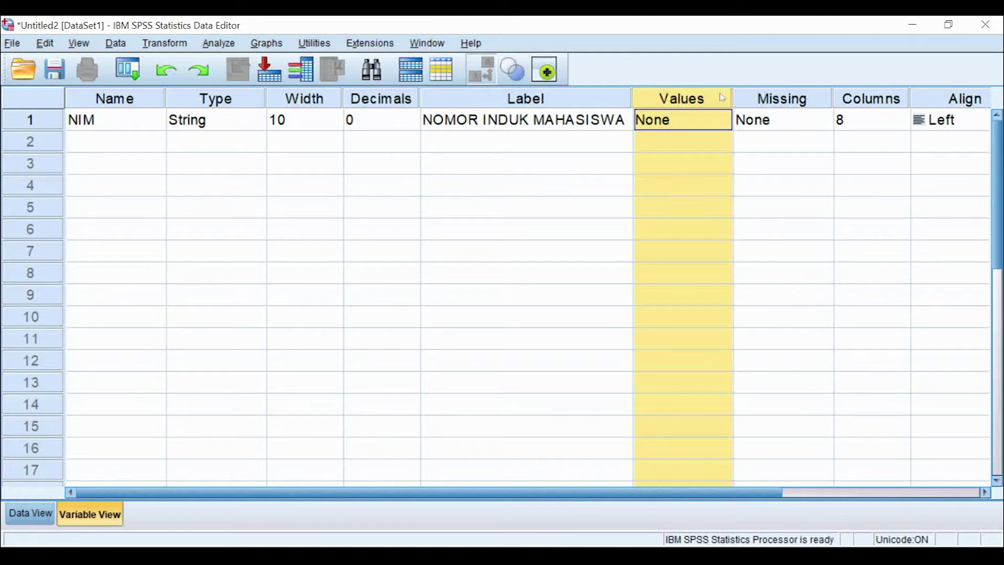
{"action": "left_click", "coordinate": [777, 103]}
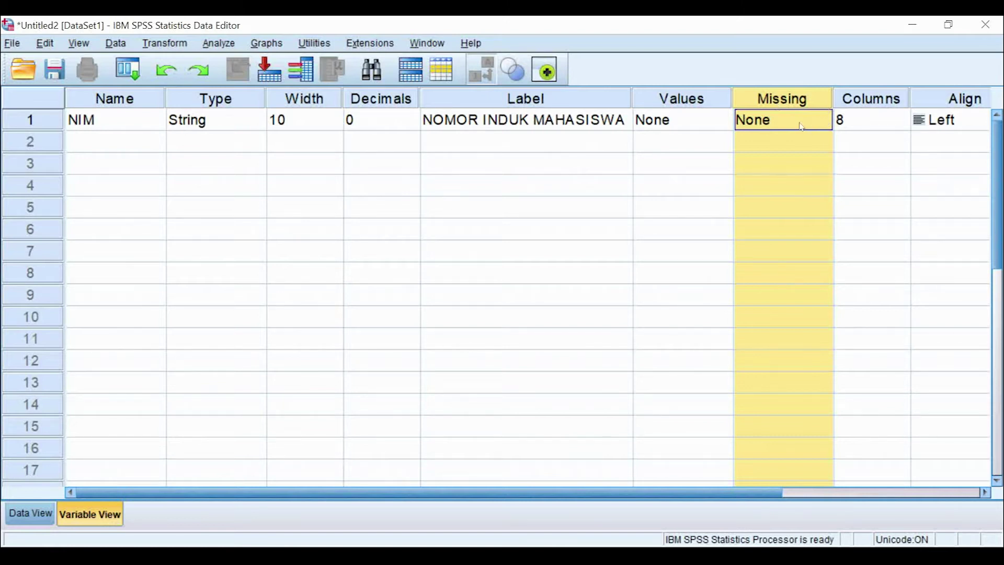
{"action": "left_click", "coordinate": [886, 105]}
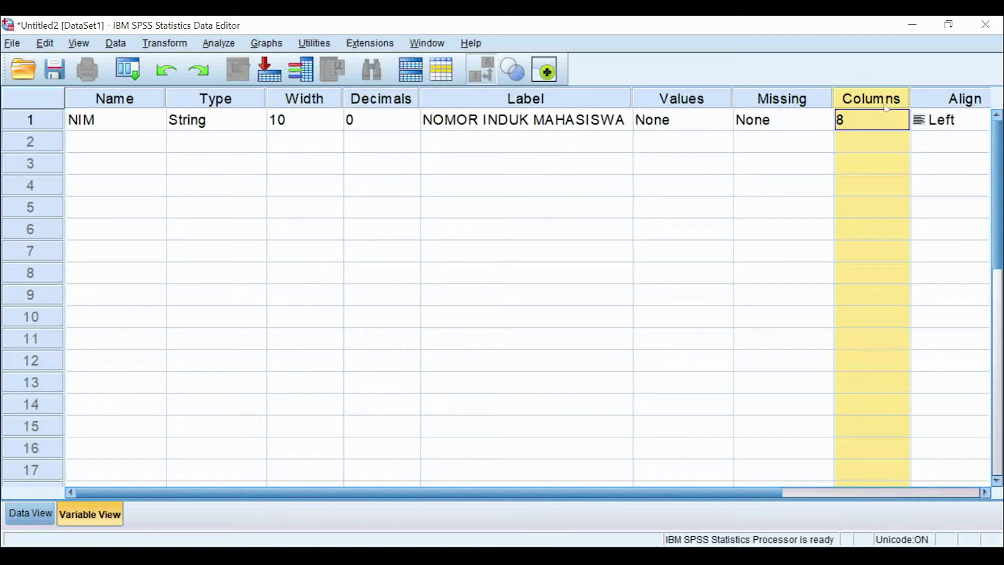
{"action": "left_click", "coordinate": [892, 123]}
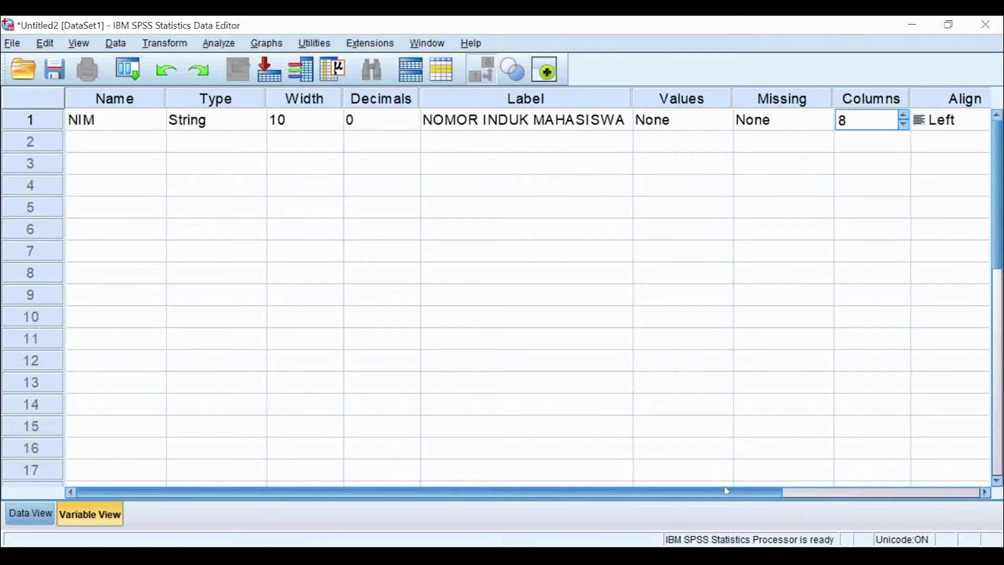
{"action": "left_click_drag", "start_coordinate": [735, 493], "coordinate": [932, 492]}
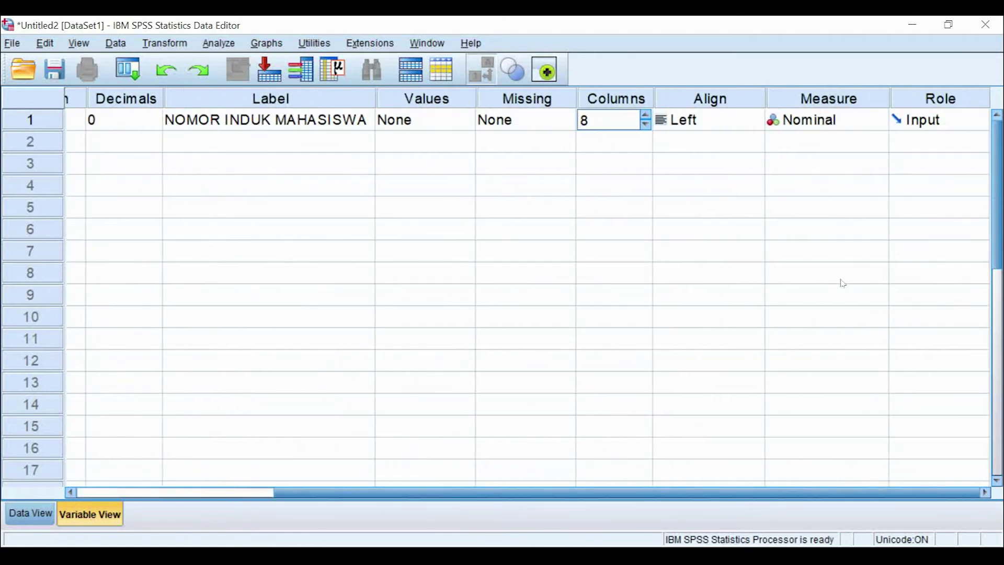
{"action": "left_click", "coordinate": [757, 123]}
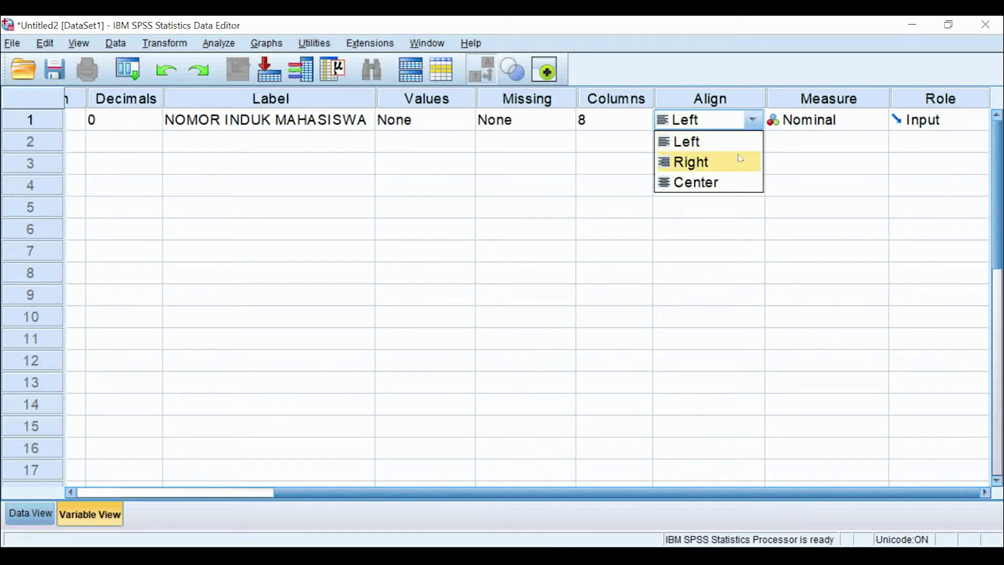
Step: Set NIM's alignment to Center and keep its measurement level at Nominal
{"action": "left_click", "coordinate": [744, 181]}
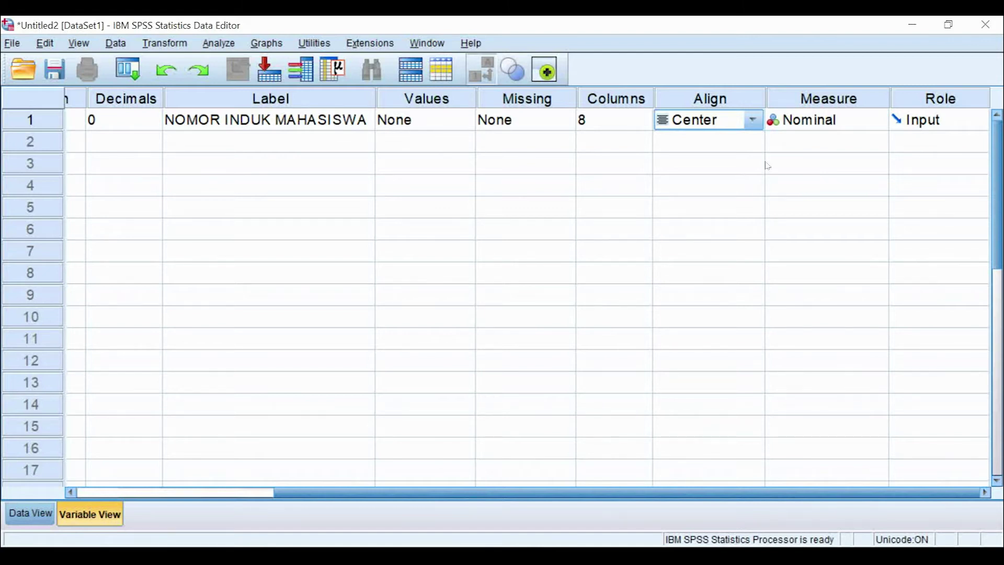
{"action": "left_click", "coordinate": [833, 104]}
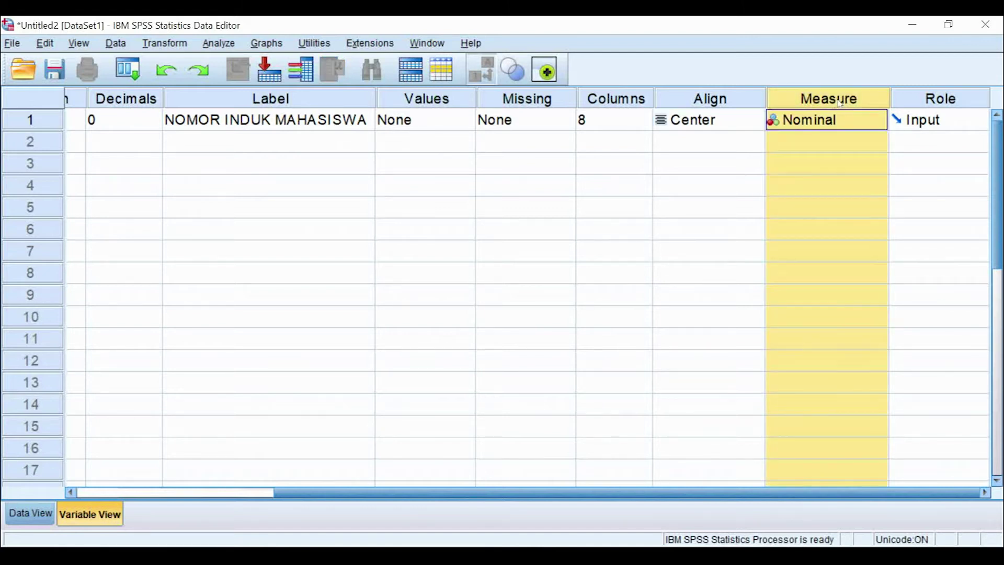
{"action": "left_click", "coordinate": [882, 126]}
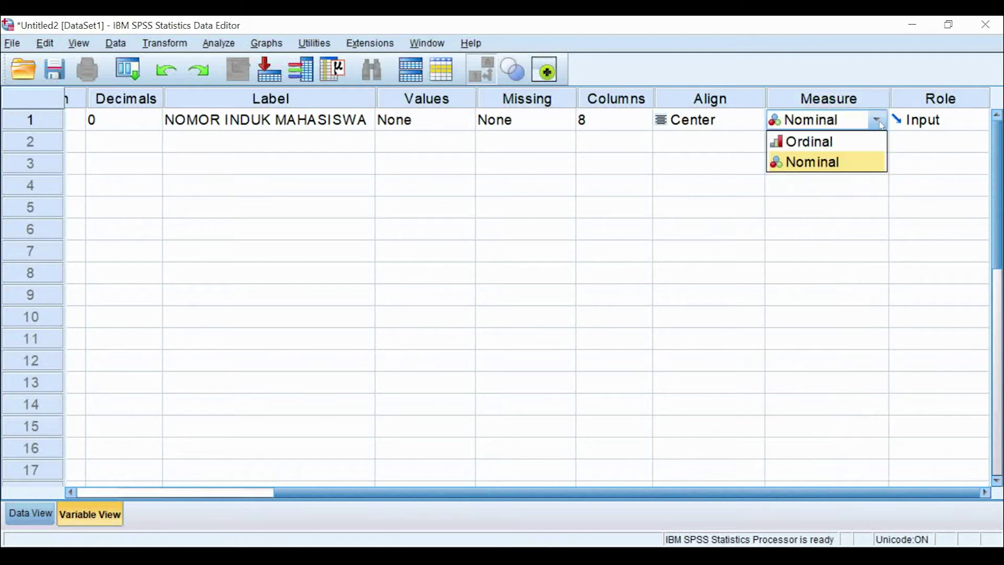
{"action": "left_click", "coordinate": [834, 493]}
{"action": "left_click_drag", "start_coordinate": [834, 493], "coordinate": [637, 493]}
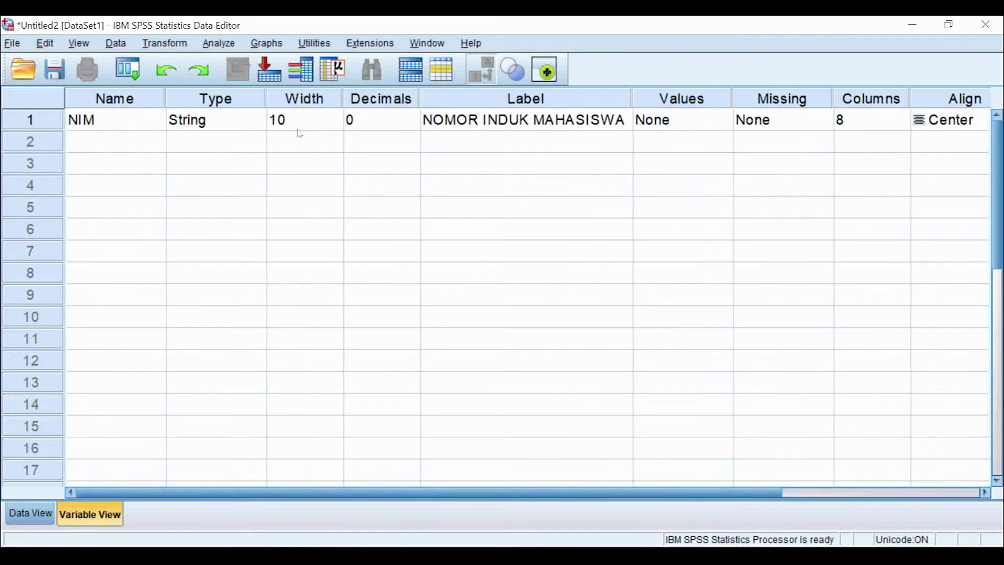
Step: Recheck NIM's Nominal measurement level, then switch to the PowerPoint lecture slides
{"action": "left_click", "coordinate": [244, 102]}
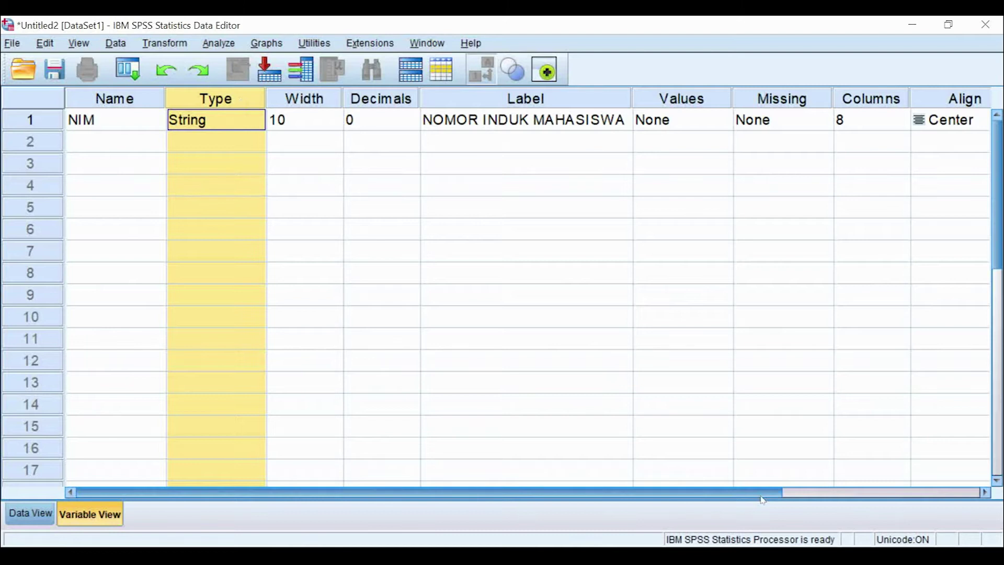
{"action": "left_click_drag", "start_coordinate": [782, 496], "coordinate": [791, 496]}
{"action": "left_click", "coordinate": [791, 495]}
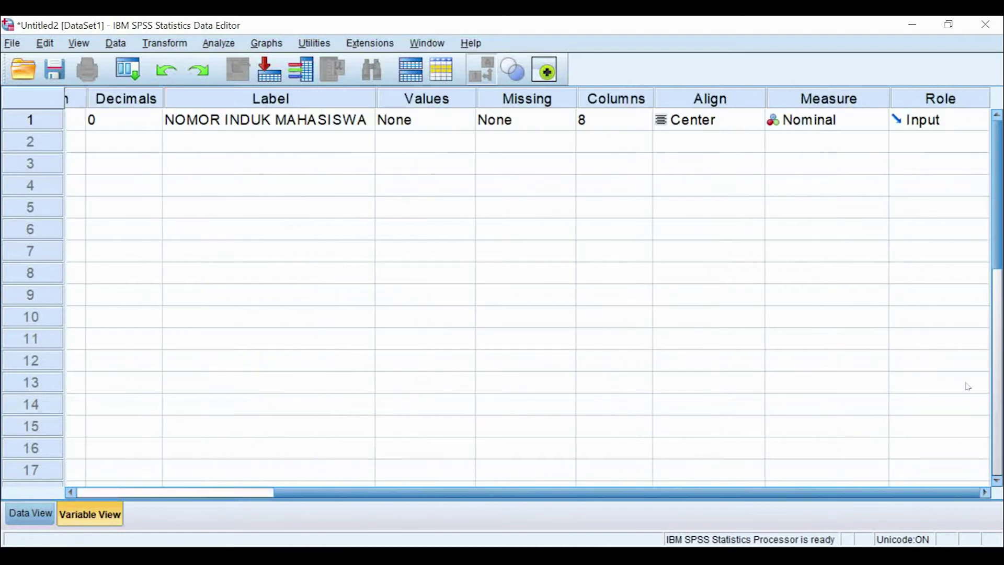
{"action": "left_click", "coordinate": [879, 123]}
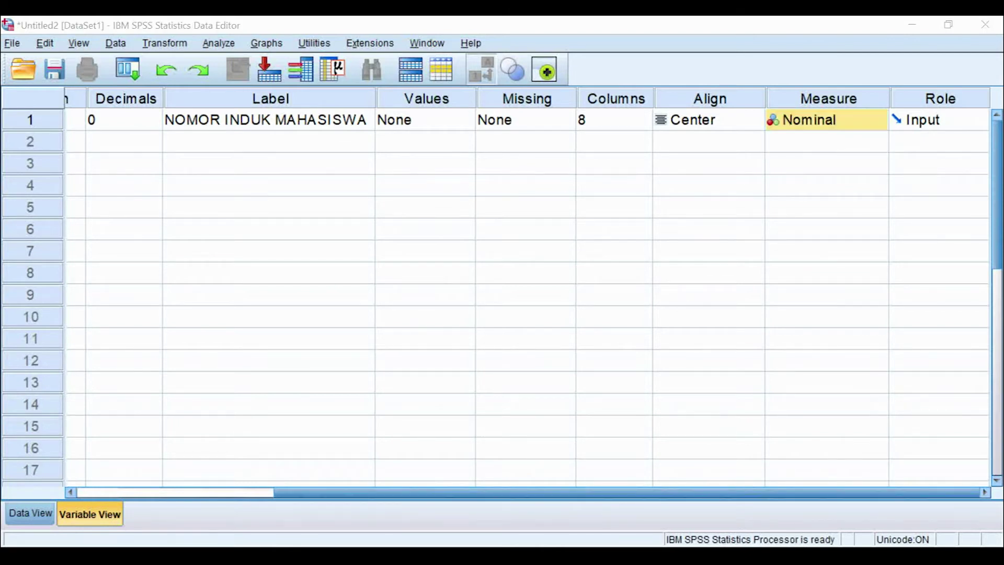
{"action": "key", "text": "alt+Tab"}
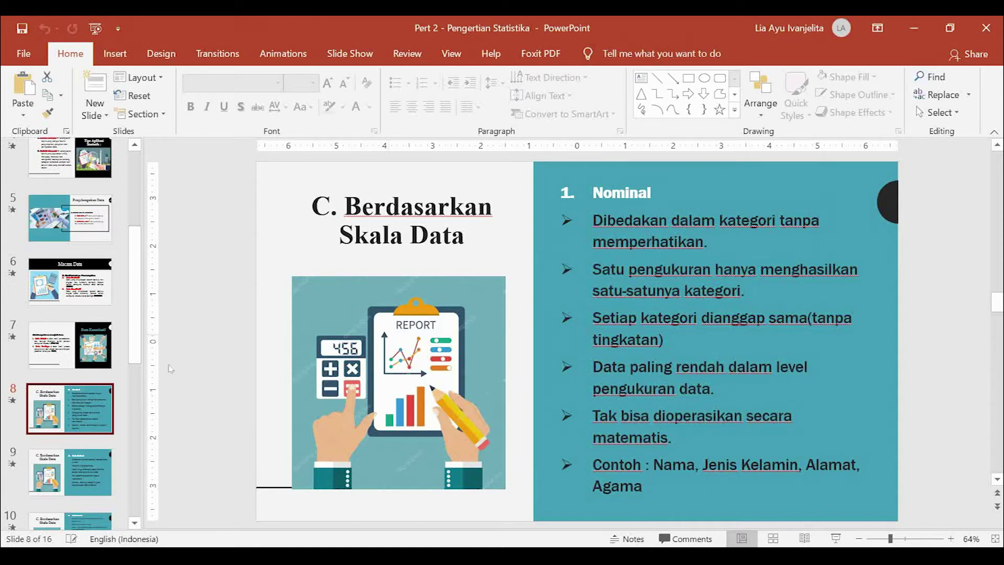
Step: View the Ordinal, Interval and Rasio slides (9–11), then return to SPSS
{"action": "left_click", "coordinate": [79, 477]}
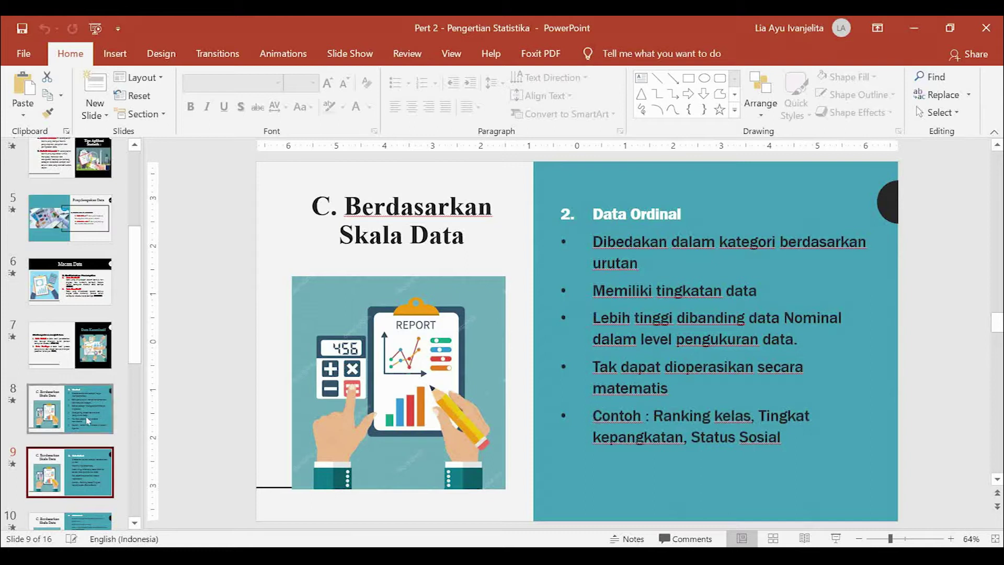
{"action": "scroll", "coordinate": [87, 426], "scroll_direction": "down", "scroll_amount": 2}
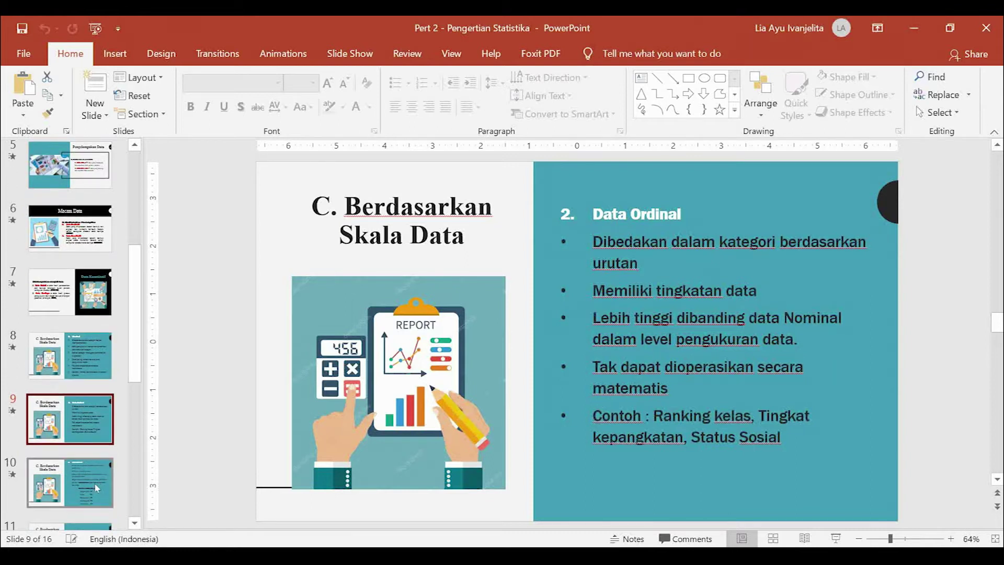
{"action": "left_click", "coordinate": [102, 488]}
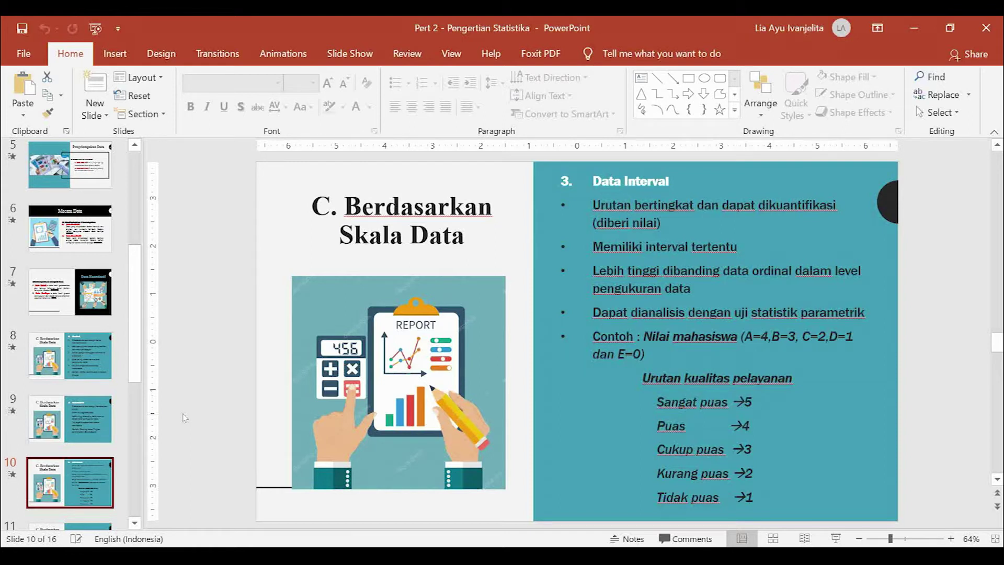
{"action": "scroll", "coordinate": [68, 419], "scroll_direction": "down", "scroll_amount": 2}
{"action": "left_click", "coordinate": [66, 454]}
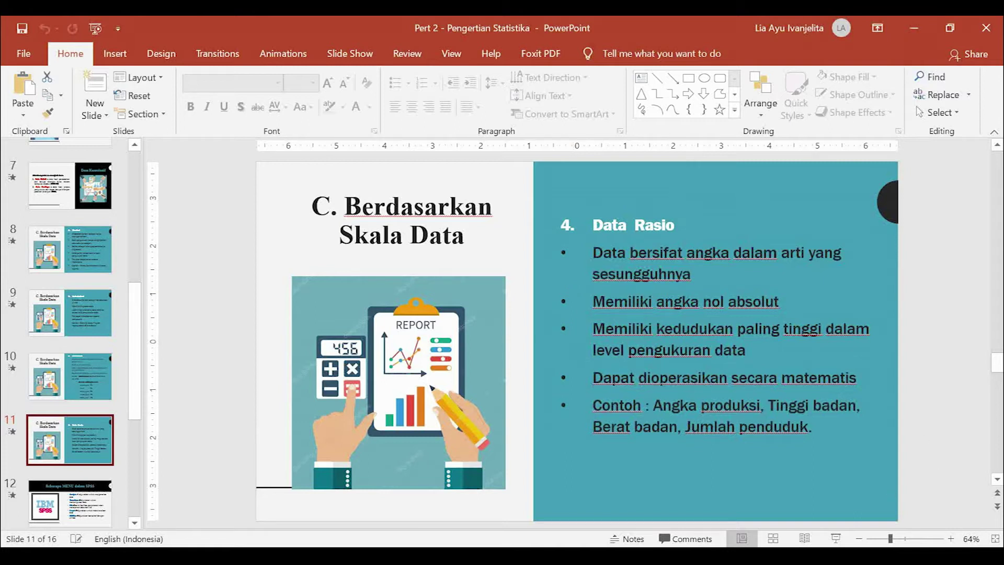
{"action": "left_click", "coordinate": [748, 454]}
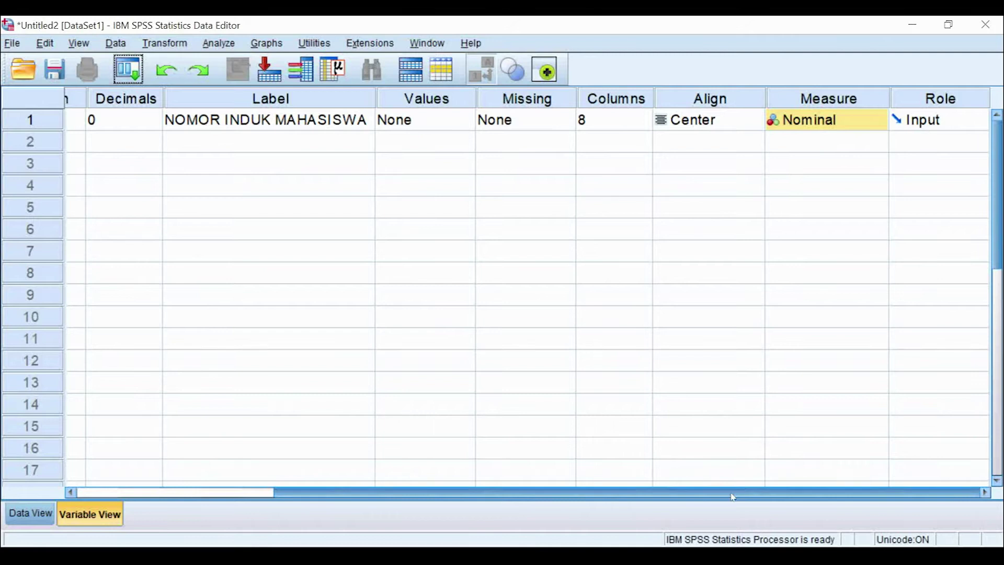
Step: Create variable NAMA in row 2 as a 100-character String
{"action": "scroll", "coordinate": [758, 347], "scroll_direction": "left", "scroll_amount": 4}
{"action": "left_click", "coordinate": [120, 145]}
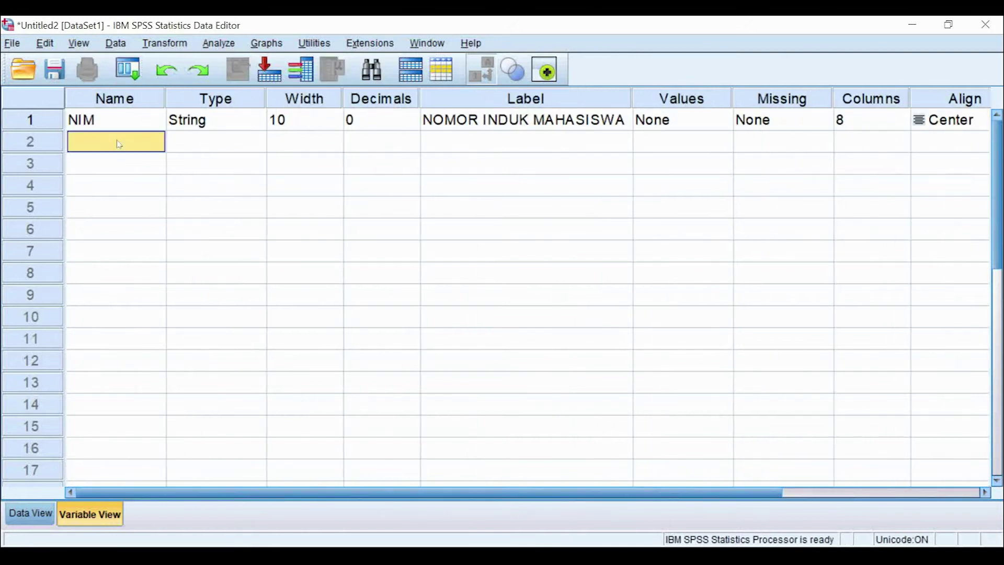
{"action": "type", "text": "NAMA"}
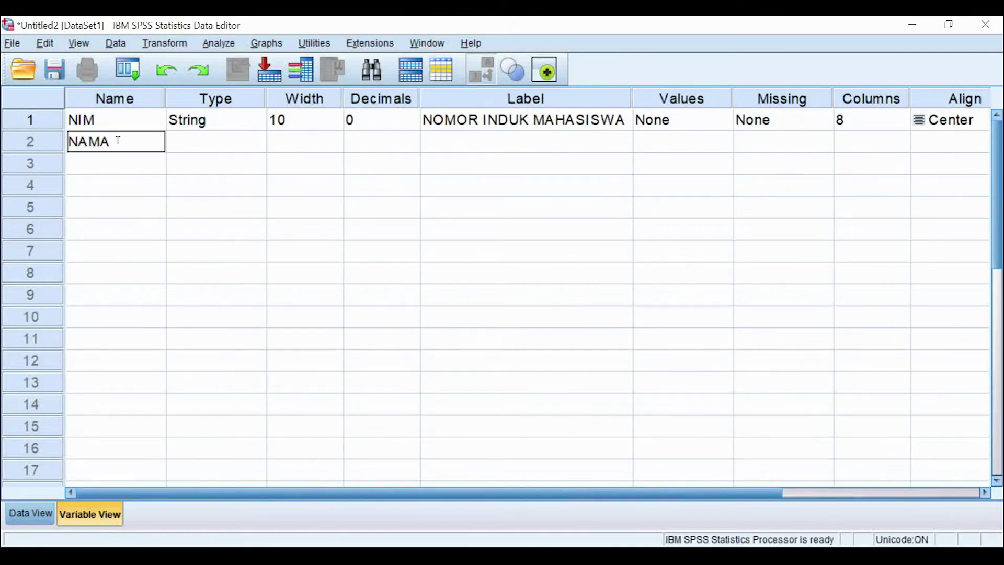
{"action": "left_click", "coordinate": [256, 148]}
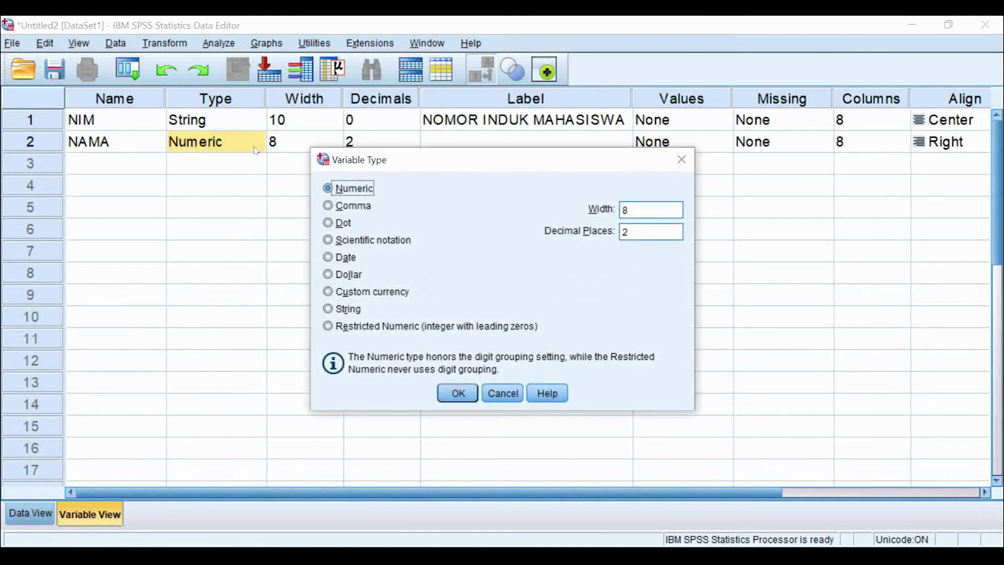
{"action": "left_click", "coordinate": [348, 309]}
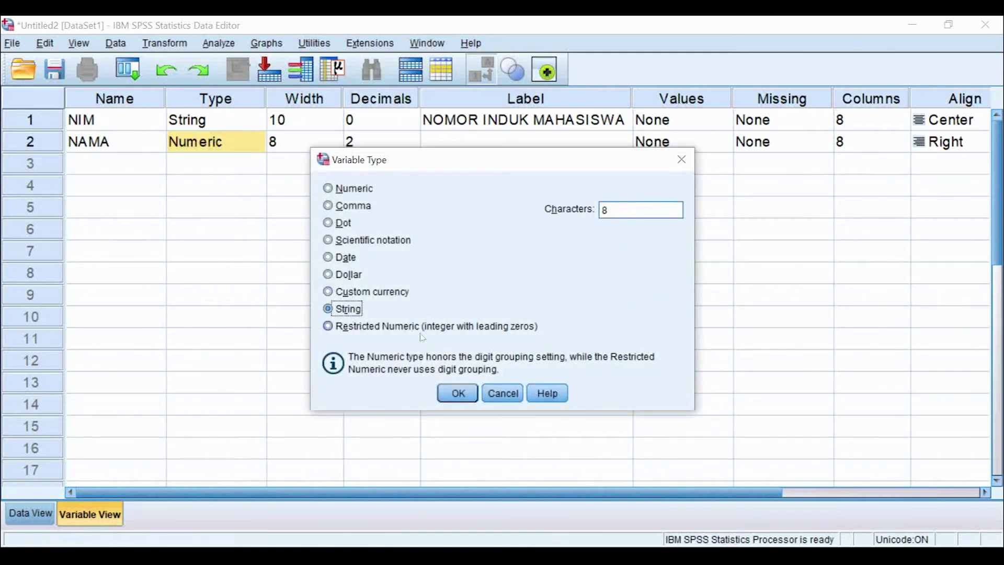
{"action": "key", "text": "Tab"}
{"action": "type", "text": "100"}
{"action": "left_click", "coordinate": [474, 399]}
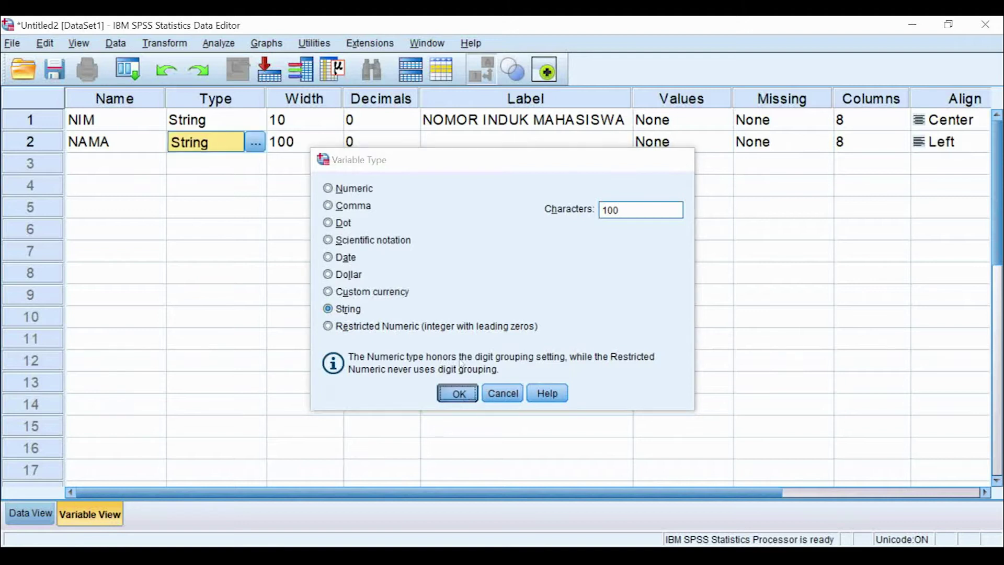
Step: Label NAMA as 'NAMA MAHASISWA' and keep its measurement level Nominal
{"action": "left_click", "coordinate": [478, 141]}
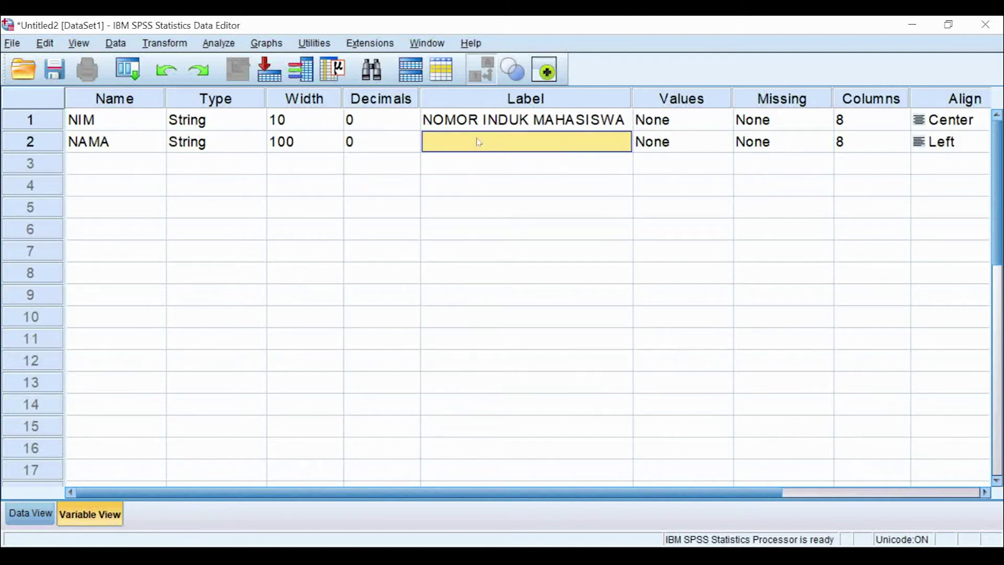
{"action": "type", "text": "NAMA MAHASISWA"}
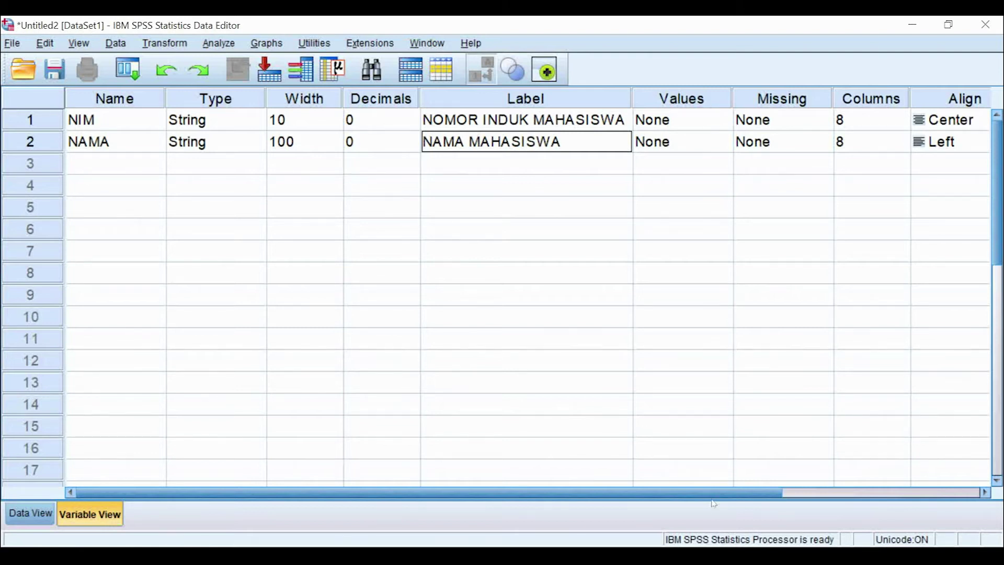
{"action": "left_click_drag", "start_coordinate": [733, 498], "coordinate": [816, 496]}
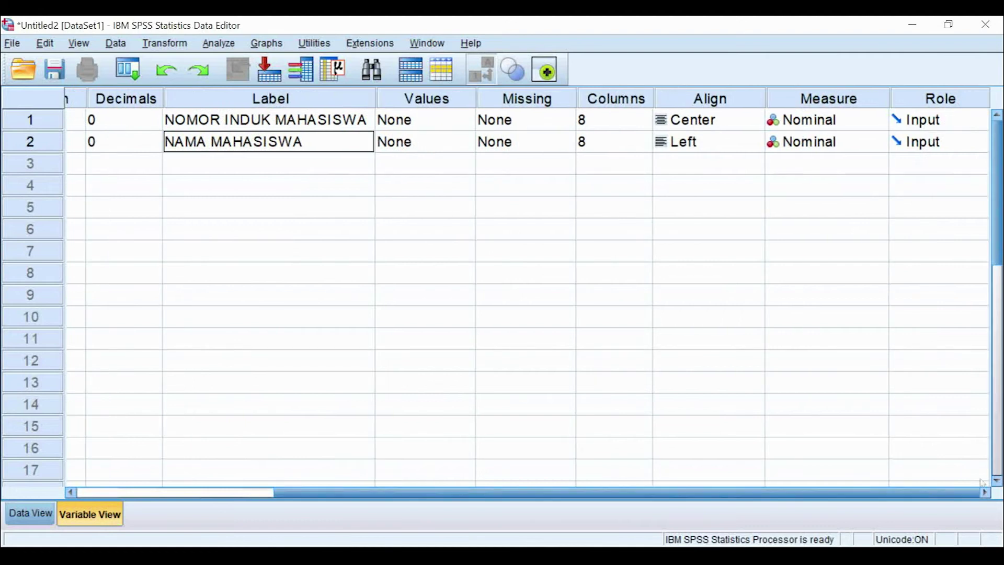
{"action": "left_click", "coordinate": [864, 101]}
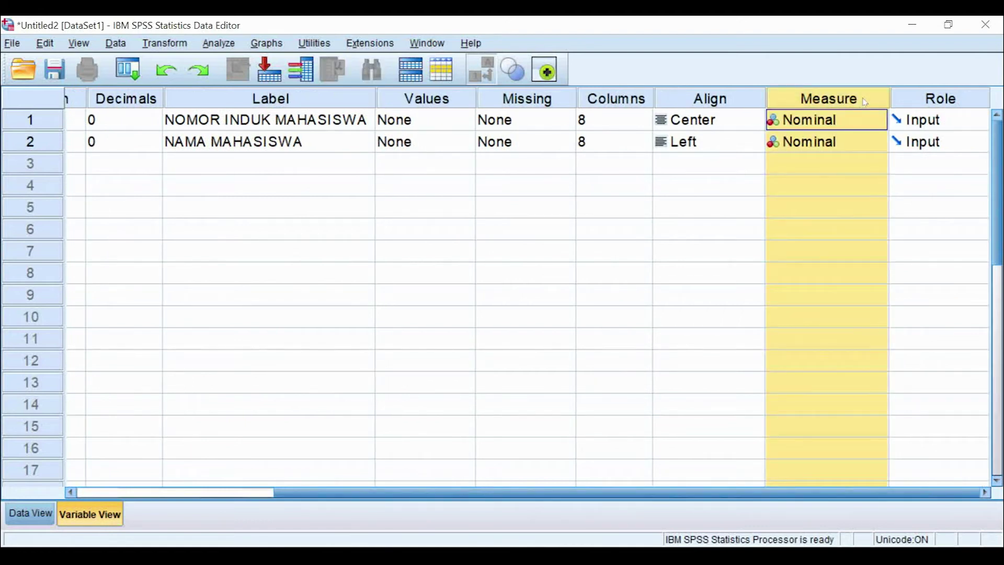
{"action": "left_click", "coordinate": [866, 149]}
{"action": "left_click", "coordinate": [862, 187]}
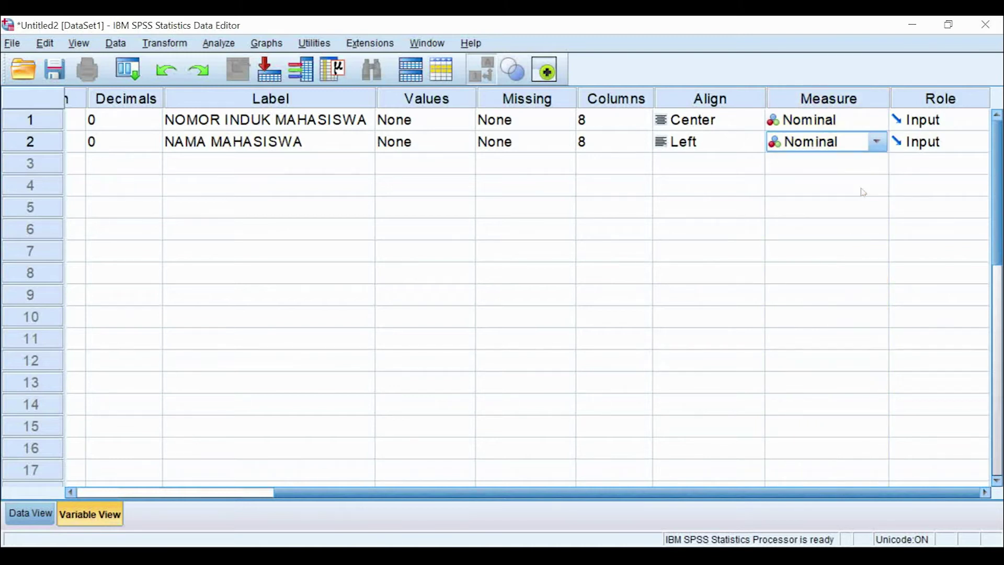
{"action": "left_click_drag", "start_coordinate": [544, 493], "coordinate": [349, 492]}
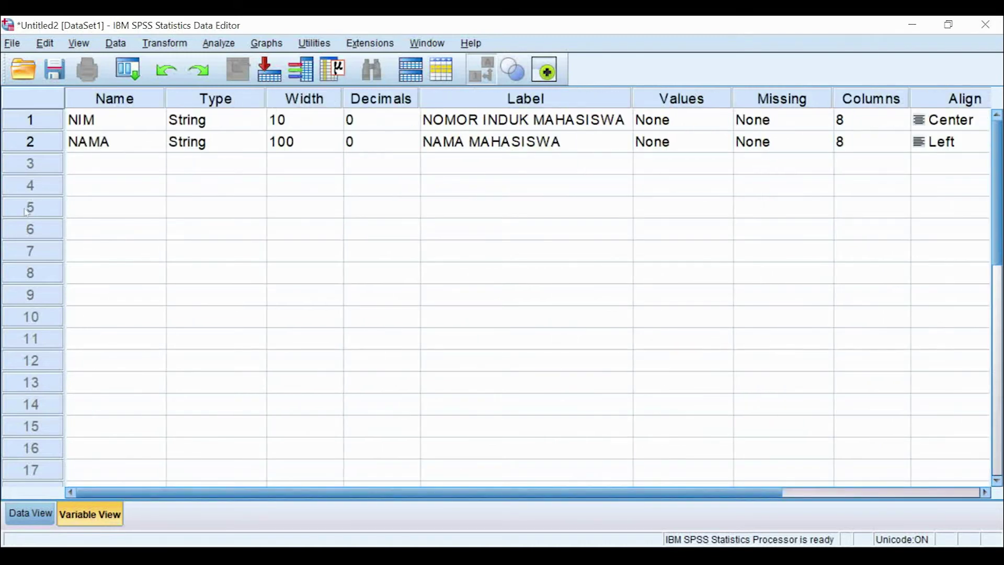
Step: Name the third variable JENIS_KELAMIN and widen the Name column to fit it
{"action": "left_click", "coordinate": [136, 169]}
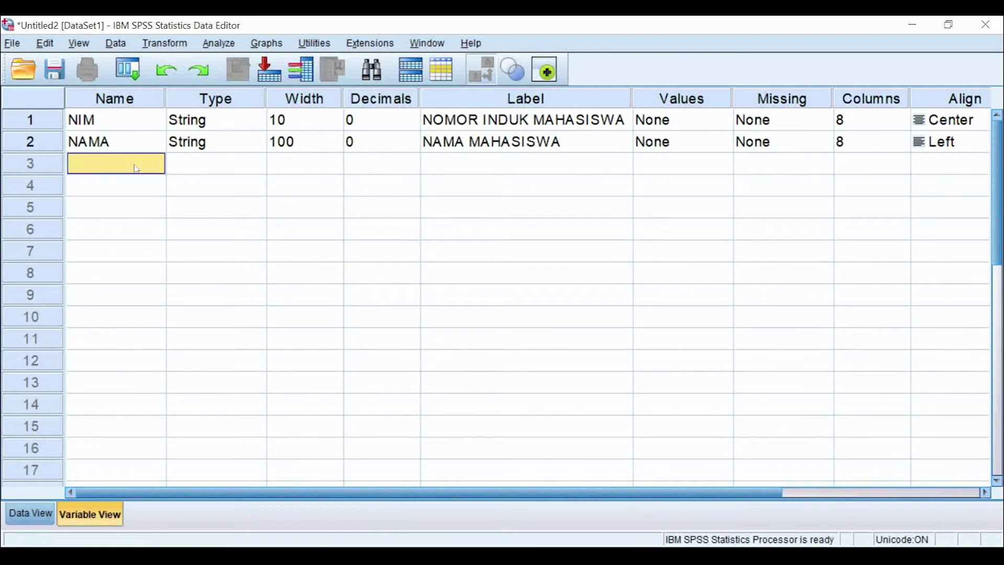
{"action": "type", "text": "JENIS_"}
{"action": "type", "text": "KELAMIN"}
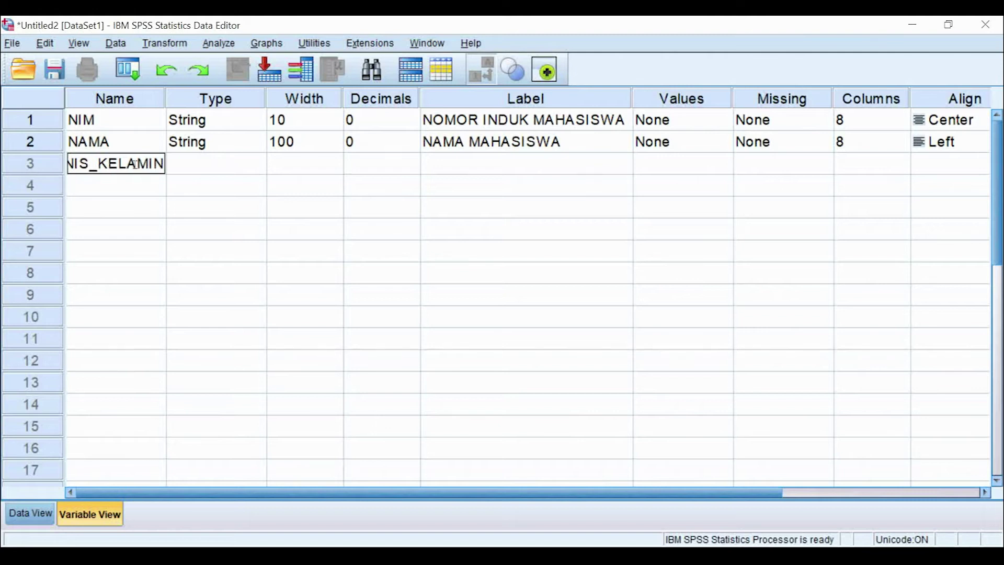
{"action": "key", "text": "Return"}
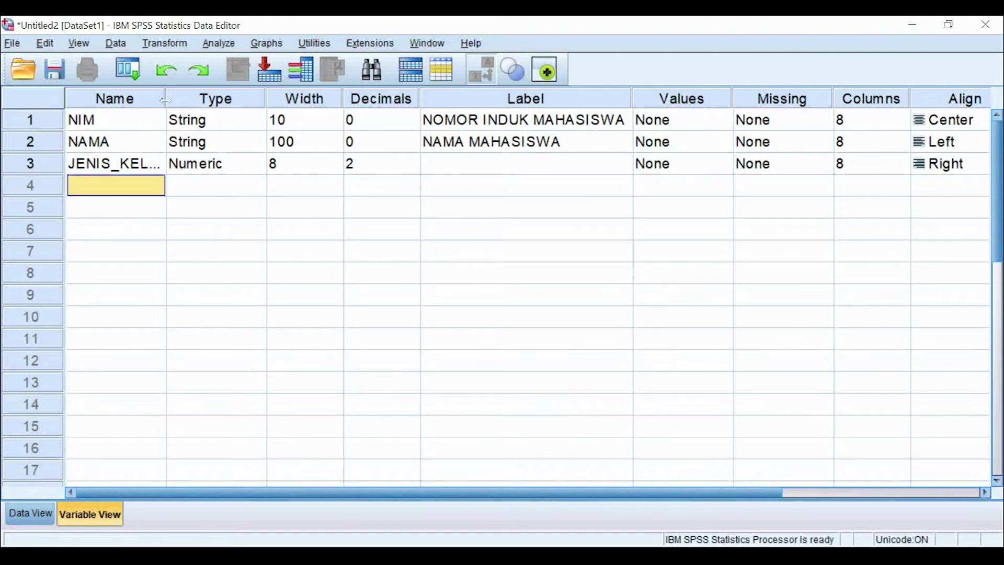
{"action": "left_click_drag", "start_coordinate": [162, 100], "coordinate": [199, 101]}
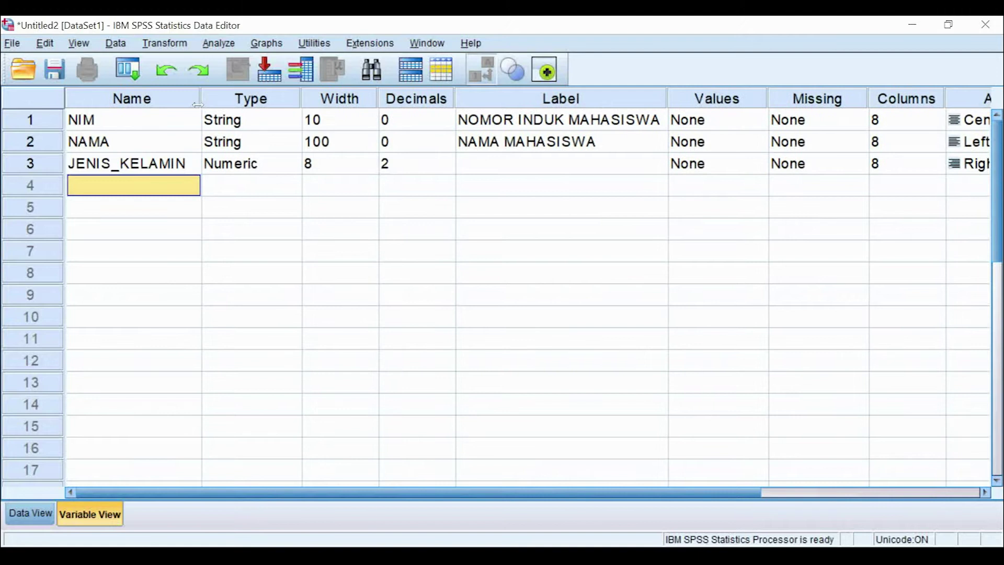
Step: Make JENIS_KELAMIN a String variable 20 characters wide
{"action": "left_click", "coordinate": [180, 165]}
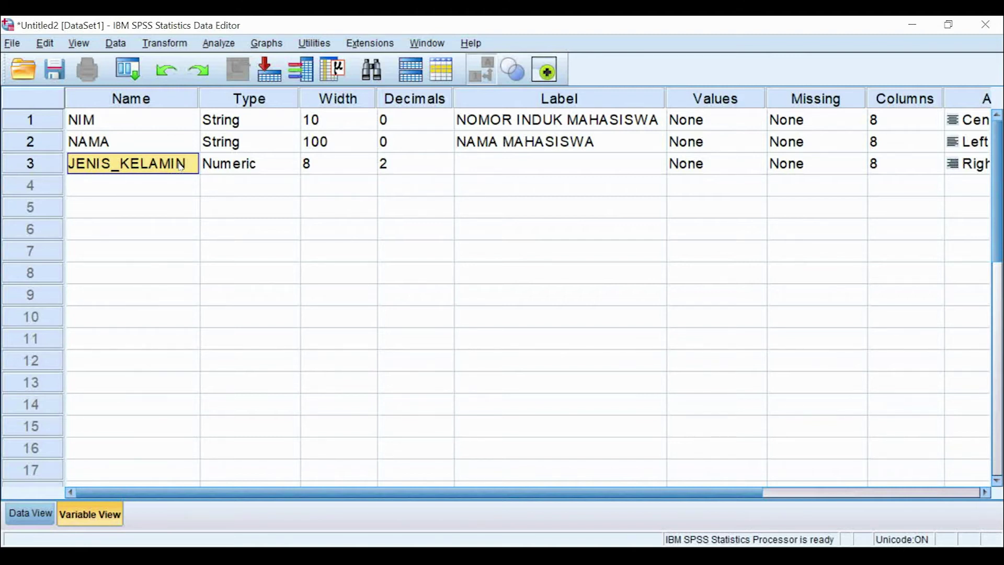
{"action": "left_click", "coordinate": [292, 168]}
{"action": "left_click", "coordinate": [293, 164]}
{"action": "left_click", "coordinate": [370, 308]}
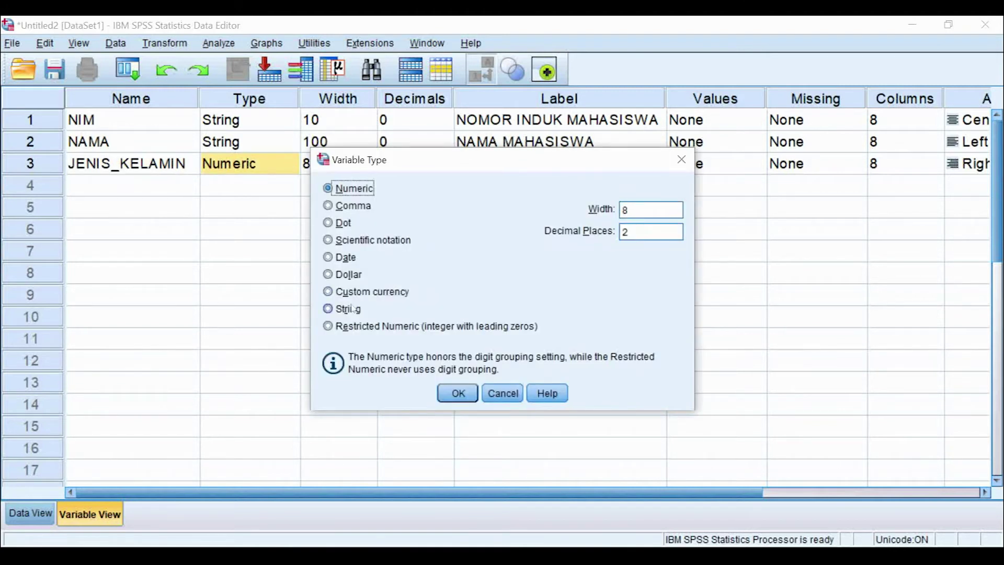
{"action": "left_click_drag", "start_coordinate": [607, 210], "coordinate": [596, 212]}
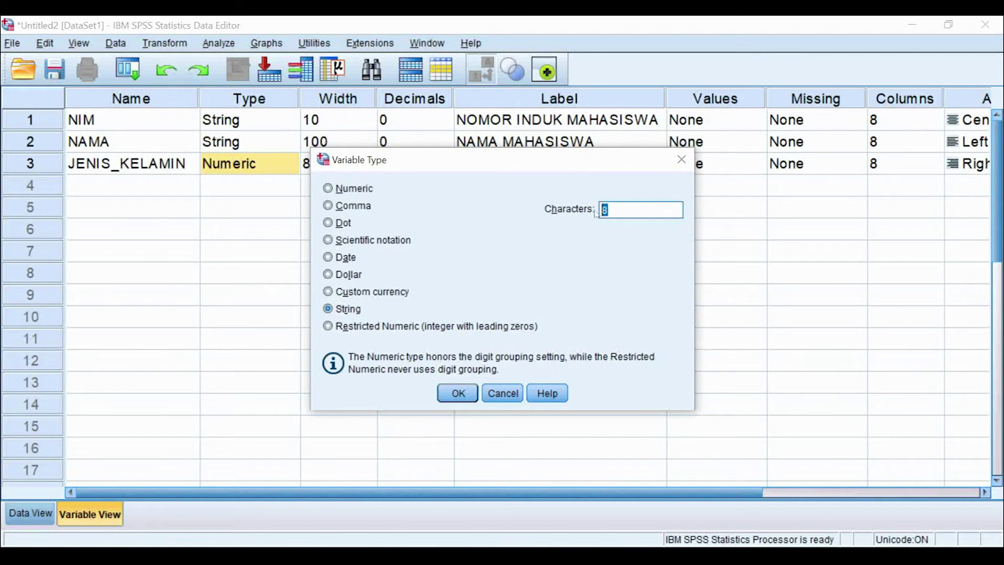
{"action": "type", "text": "20"}
{"action": "left_click", "coordinate": [445, 401]}
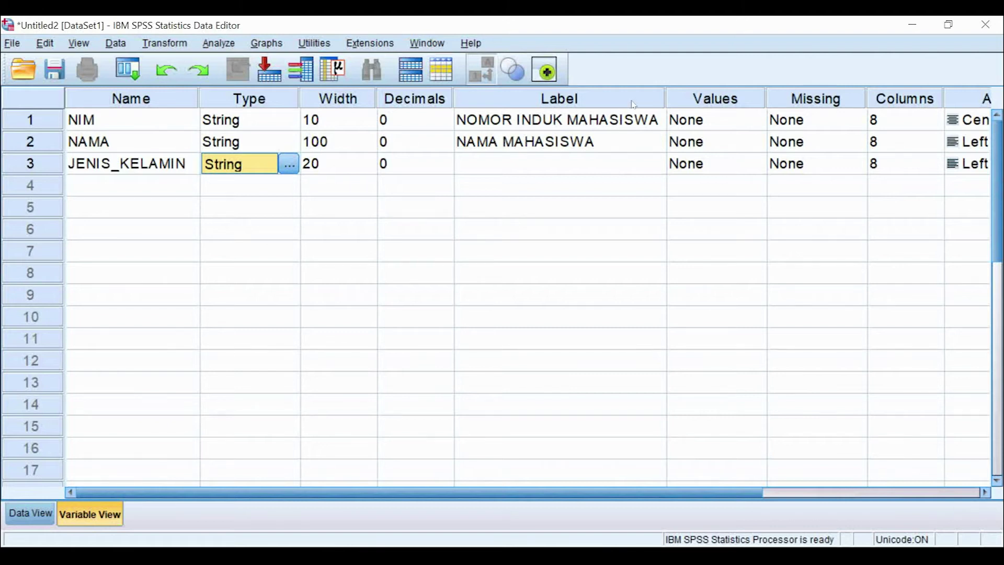
Step: Open JENIS_KELAMIN's value labels and add 1 = LAKI-LAKI
{"action": "left_click", "coordinate": [744, 100]}
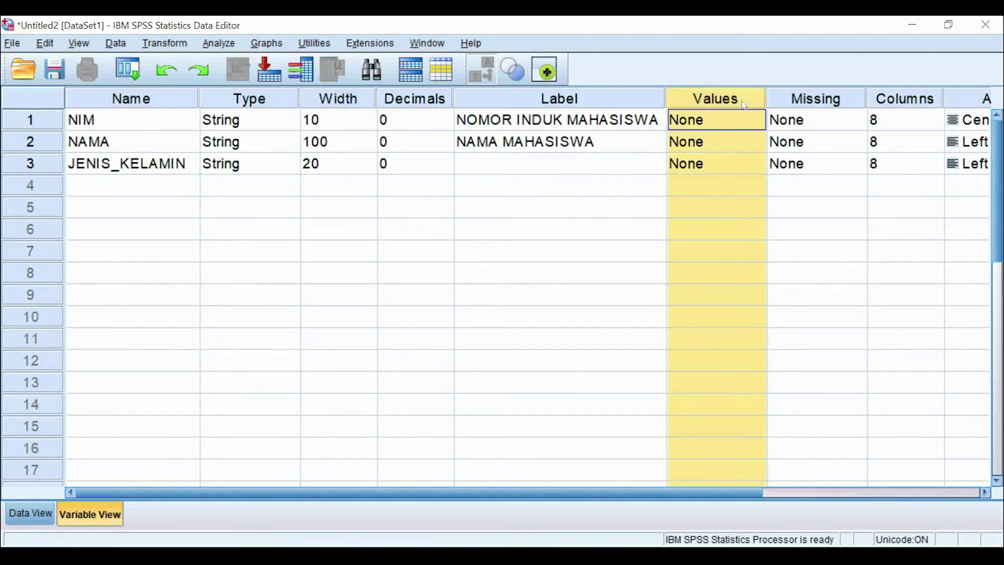
{"action": "double_click", "coordinate": [760, 170]}
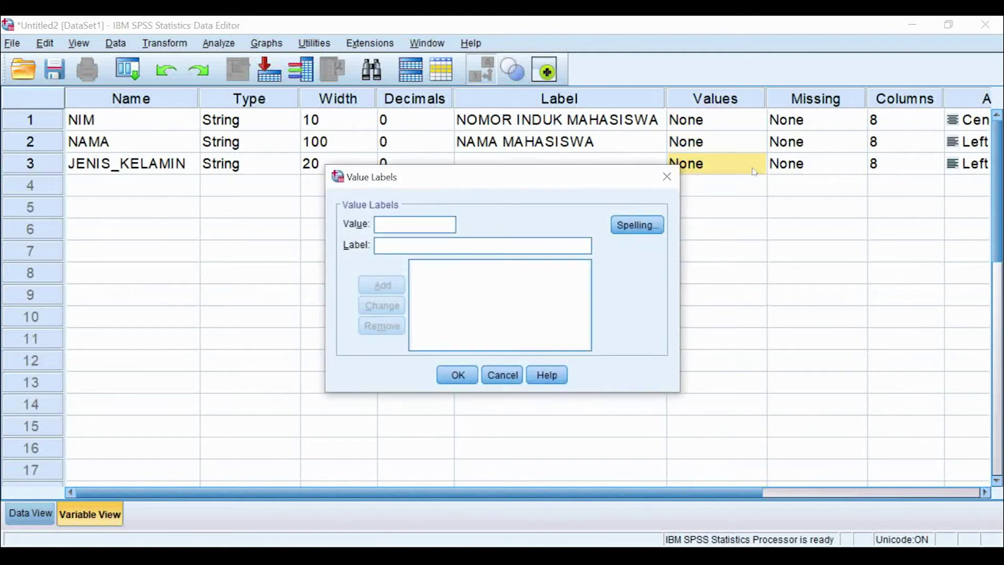
{"action": "left_click", "coordinate": [451, 220]}
{"action": "type", "text": "1"}
{"action": "left_click", "coordinate": [438, 247]}
{"action": "type", "text": "LAKI-LAKI"}
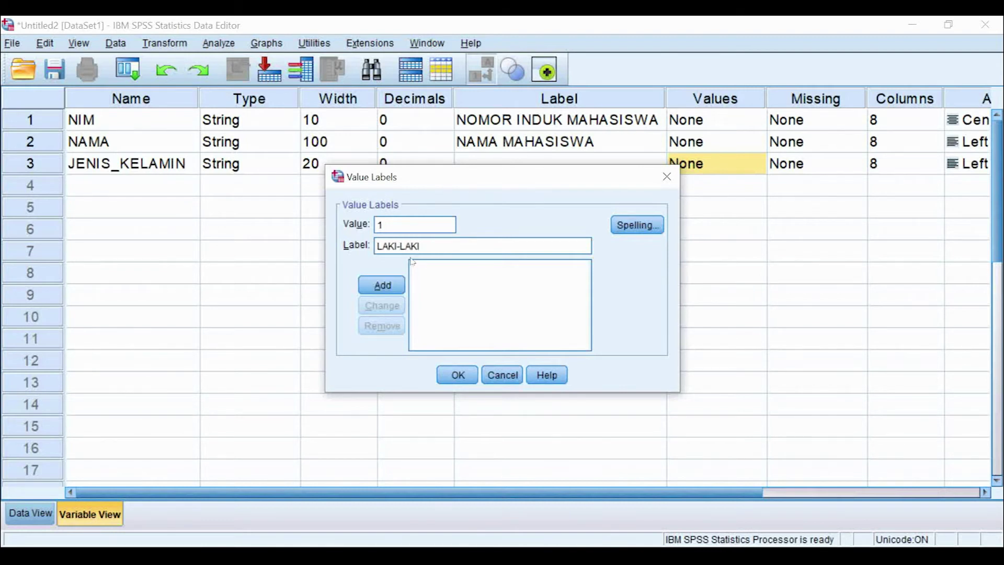
{"action": "left_click", "coordinate": [382, 285]}
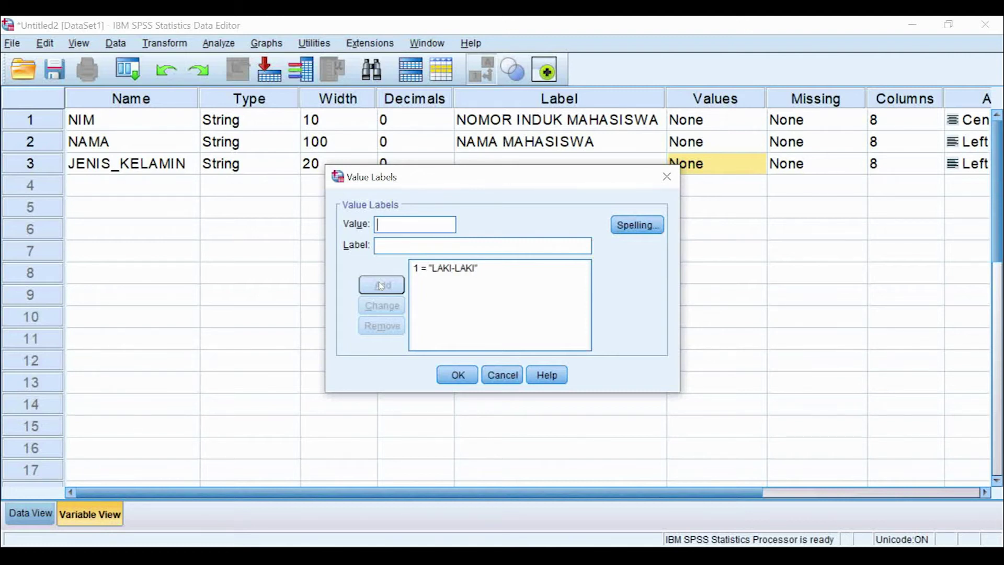
Step: Add 2 = PEREMPUAN and confirm the gender value labels
{"action": "type", "text": "2"}
{"action": "left_click", "coordinate": [395, 247]}
{"action": "type", "text": "PEREMPUAN"}
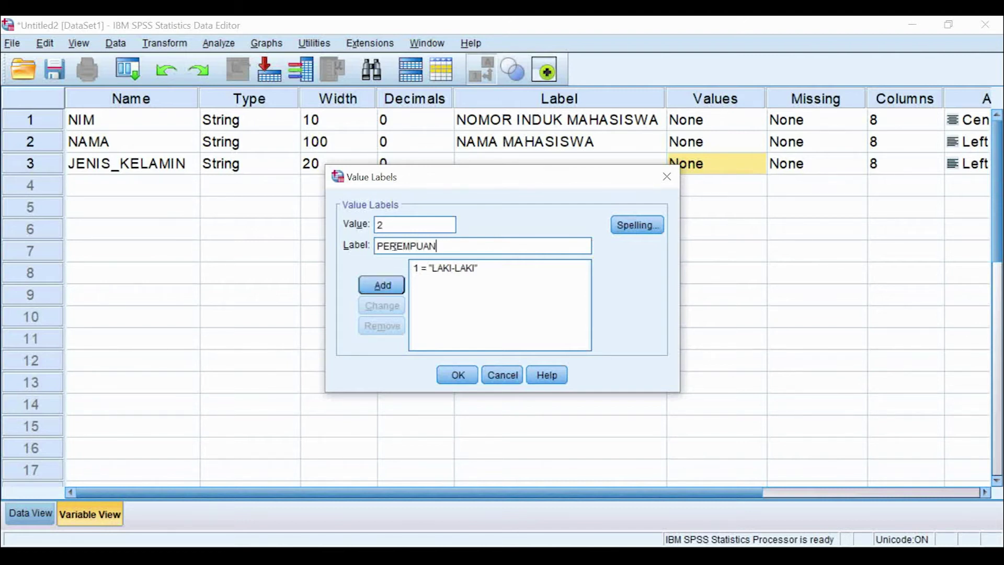
{"action": "left_click", "coordinate": [392, 287]}
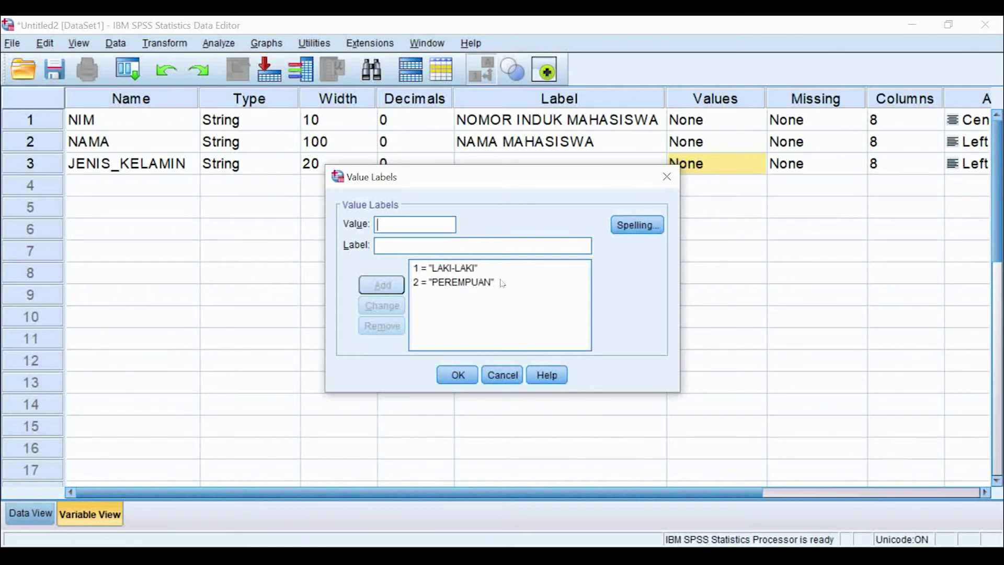
{"action": "left_click", "coordinate": [464, 377]}
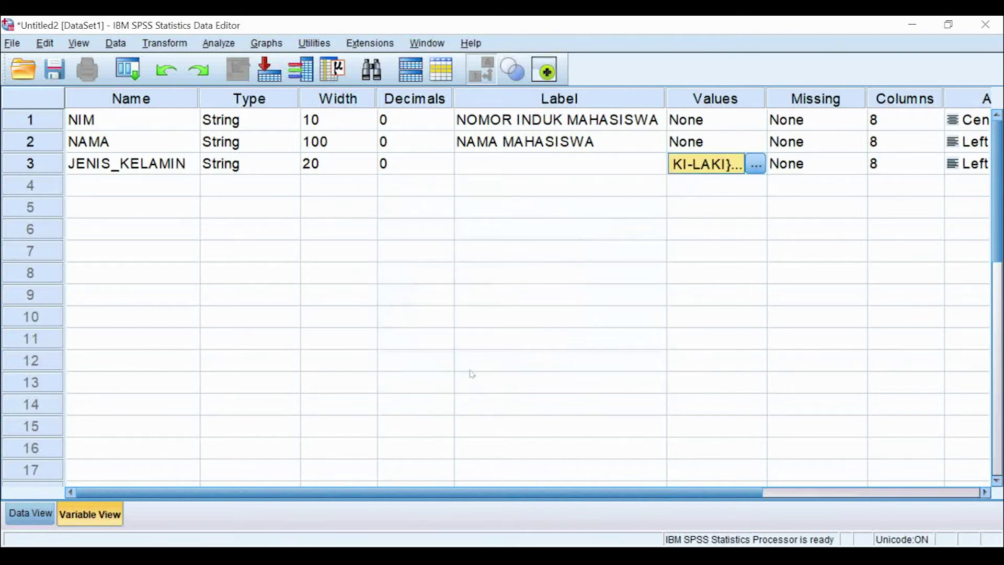
Step: Create JENJANG_KULIAH in row 4 as a String with the default width 8
{"action": "left_click_drag", "start_coordinate": [606, 492], "coordinate": [500, 516]}
{"action": "left_click", "coordinate": [177, 190]}
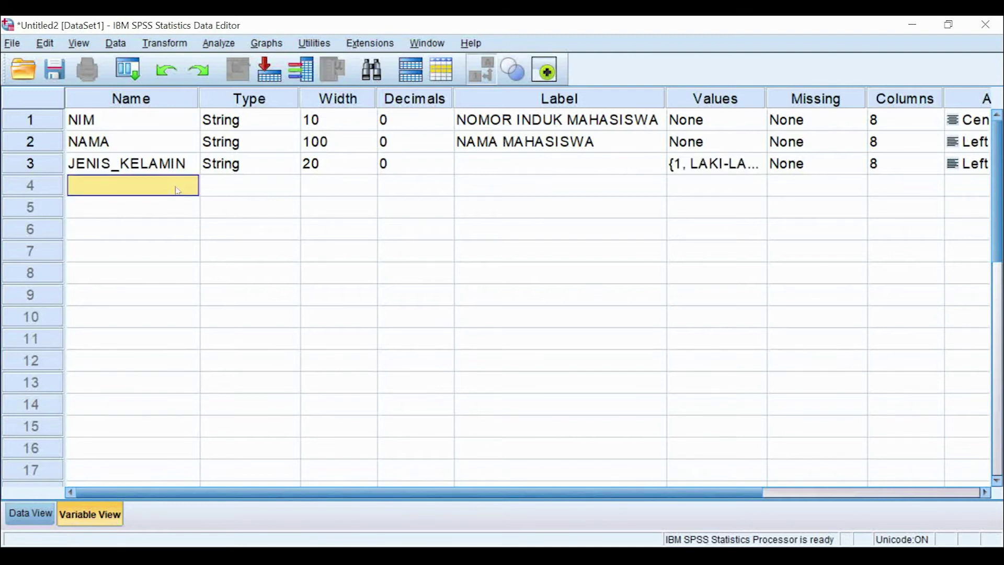
{"action": "type", "text": "JENJANG_KULIAH"}
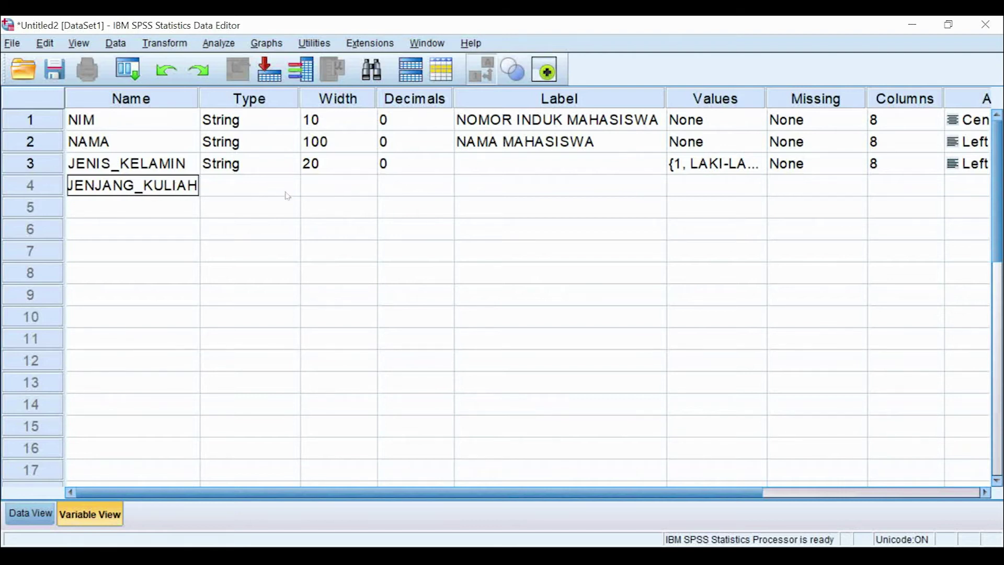
{"action": "left_click", "coordinate": [288, 187]}
{"action": "left_click", "coordinate": [288, 185]}
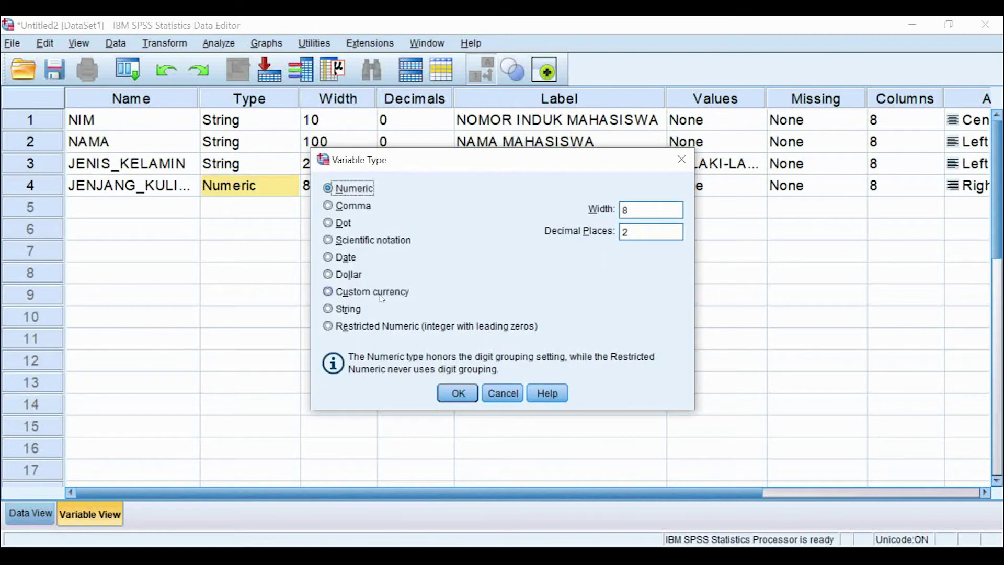
{"action": "left_click", "coordinate": [347, 309]}
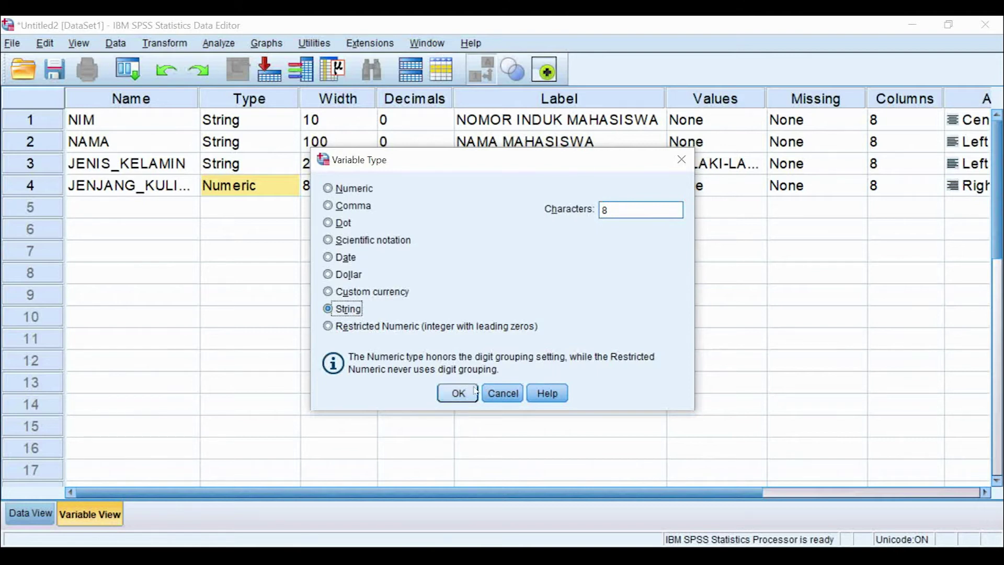
{"action": "left_click", "coordinate": [457, 393]}
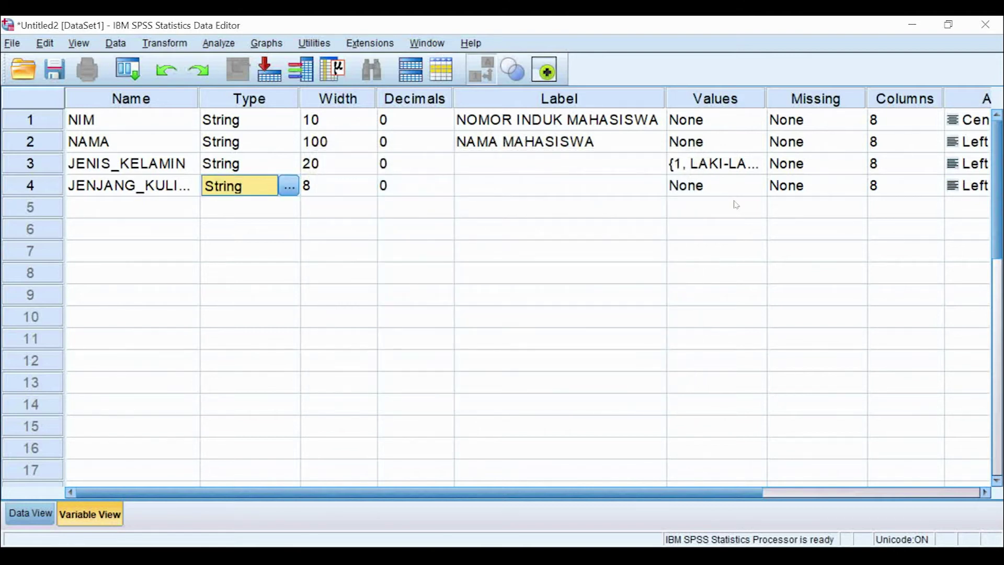
Step: Give JENJANG_KULIAH the value labels 1 = D3, 2 = S1 and 3 = S2
{"action": "double_click", "coordinate": [764, 192]}
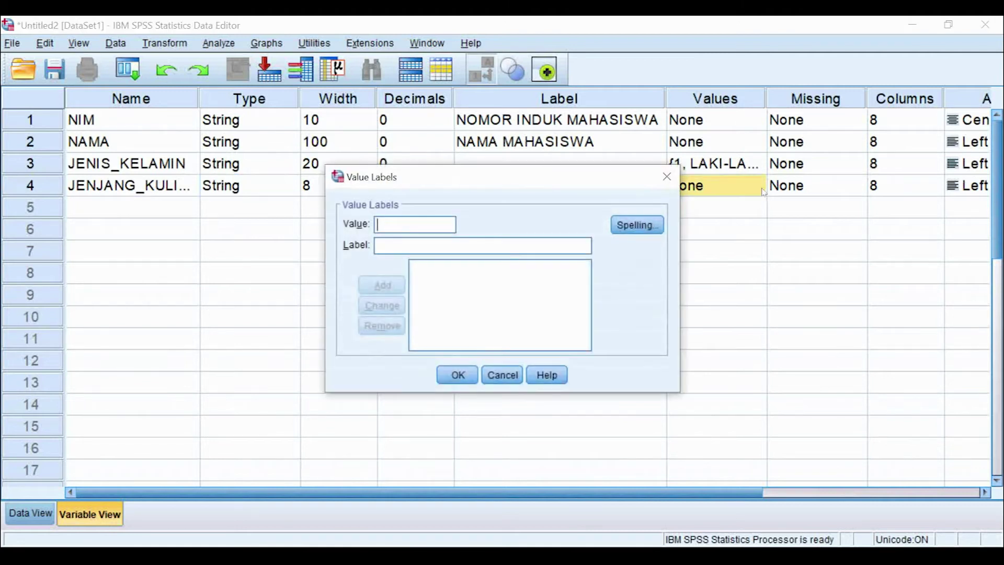
{"action": "type", "text": "1"}
{"action": "left_click", "coordinate": [407, 246]}
{"action": "type", "text": "D3"}
{"action": "left_click", "coordinate": [391, 289]}
{"action": "type", "text": "2"}
{"action": "left_click", "coordinate": [406, 245]}
{"action": "type", "text": "S1"}
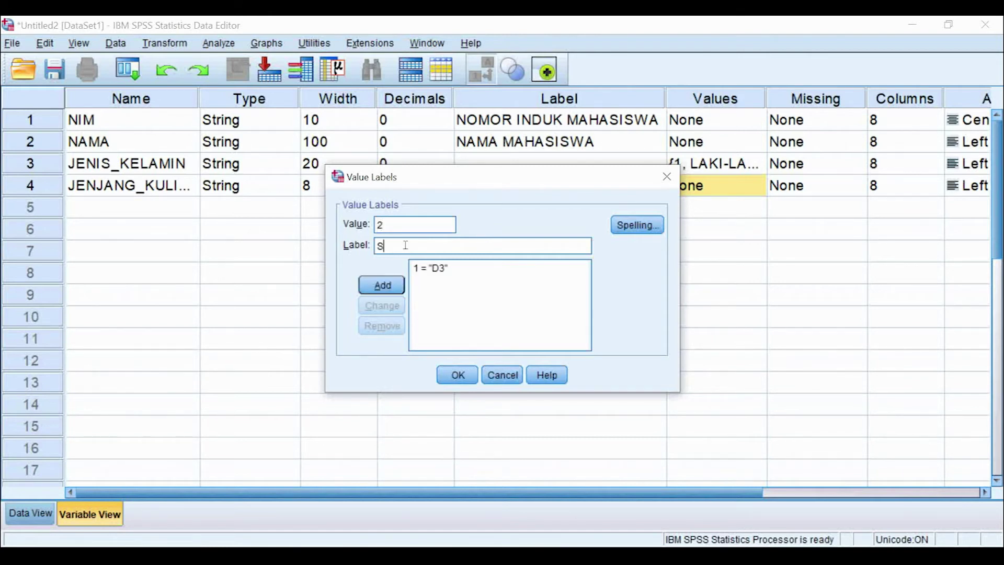
{"action": "left_click", "coordinate": [389, 285]}
{"action": "type", "text": "3"}
{"action": "left_click", "coordinate": [393, 249]}
{"action": "type", "text": "S2"}
{"action": "left_click", "coordinate": [389, 286]}
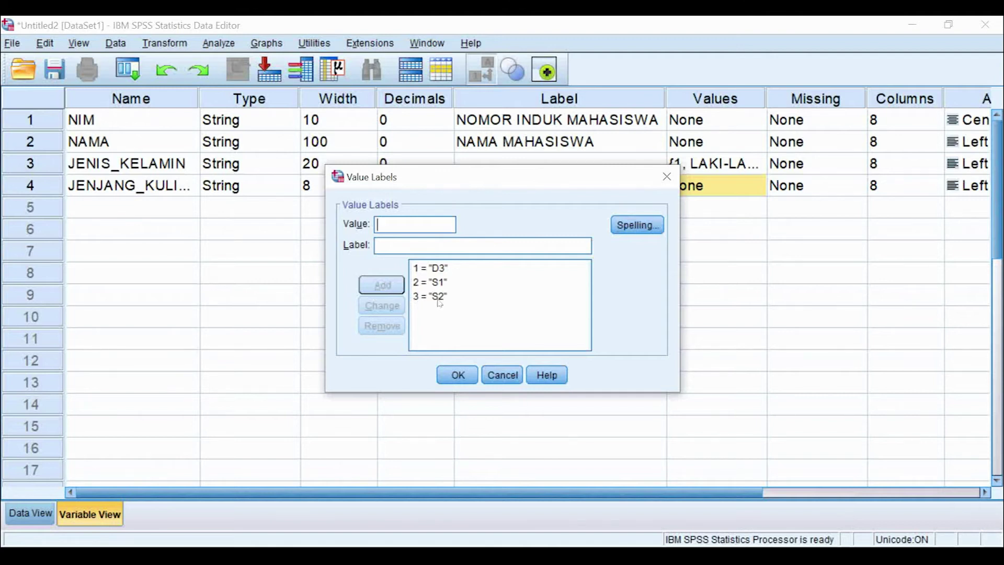
{"action": "left_click", "coordinate": [458, 375]}
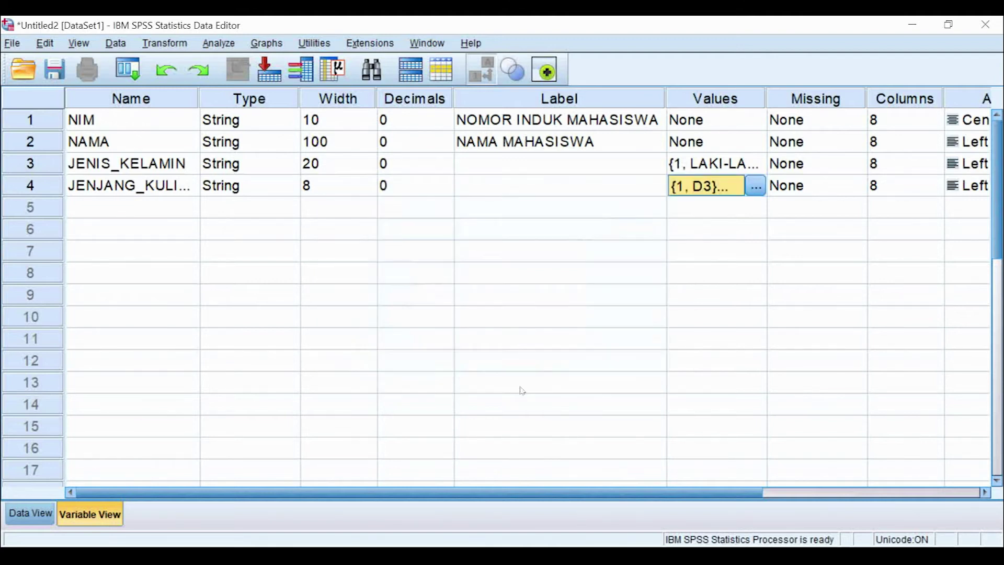
Step: Set JENJANG_KULIAH's measurement level to Ordinal
{"action": "left_click_drag", "start_coordinate": [572, 494], "coordinate": [786, 495]}
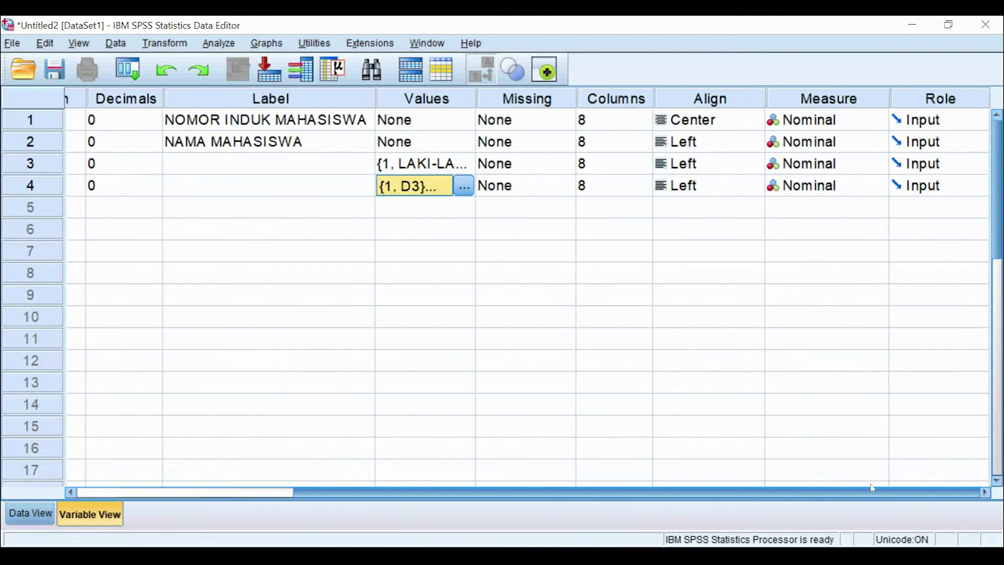
{"action": "left_click", "coordinate": [877, 187]}
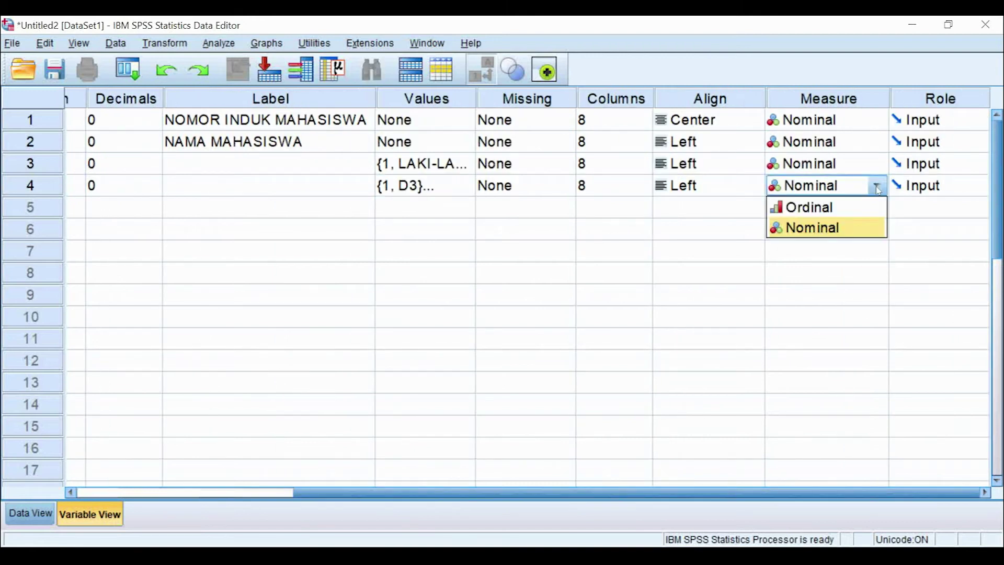
{"action": "left_click", "coordinate": [874, 209]}
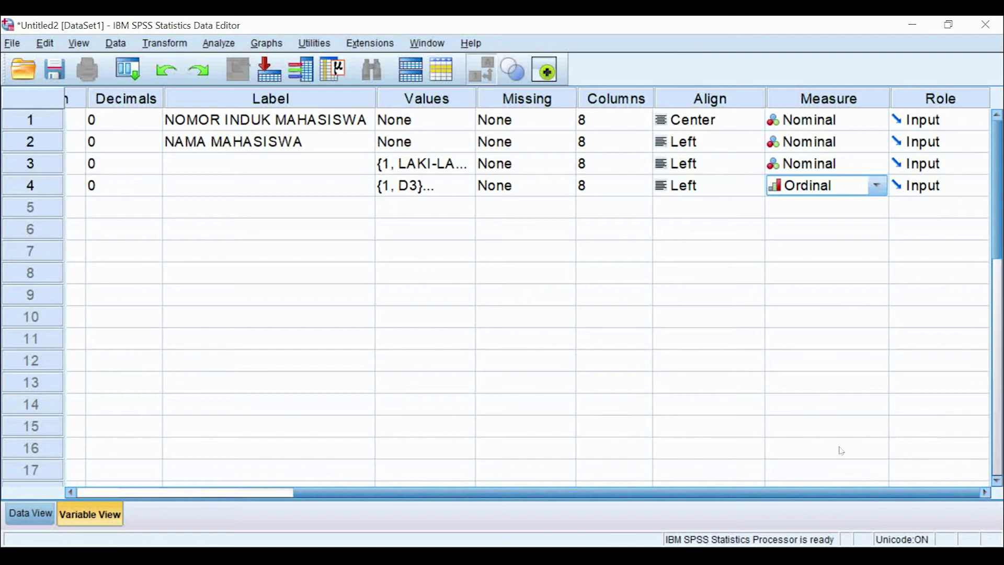
{"action": "left_click_drag", "start_coordinate": [840, 493], "coordinate": [270, 260]}
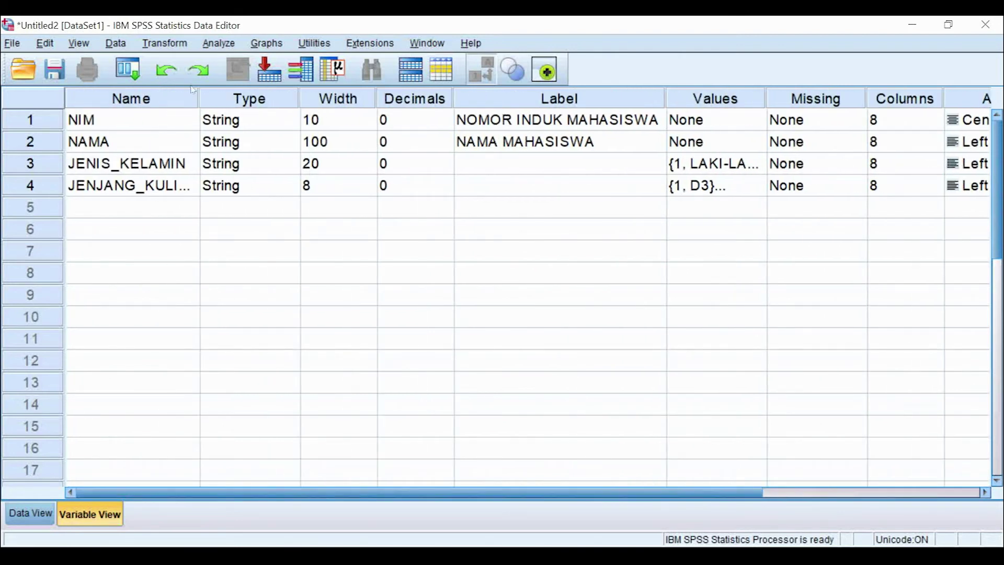
Step: Add a variable KONSENTRASI in row 5 as a String type with width 20
{"action": "left_click_drag", "start_coordinate": [200, 98], "coordinate": [221, 104]}
{"action": "left_click", "coordinate": [185, 208]}
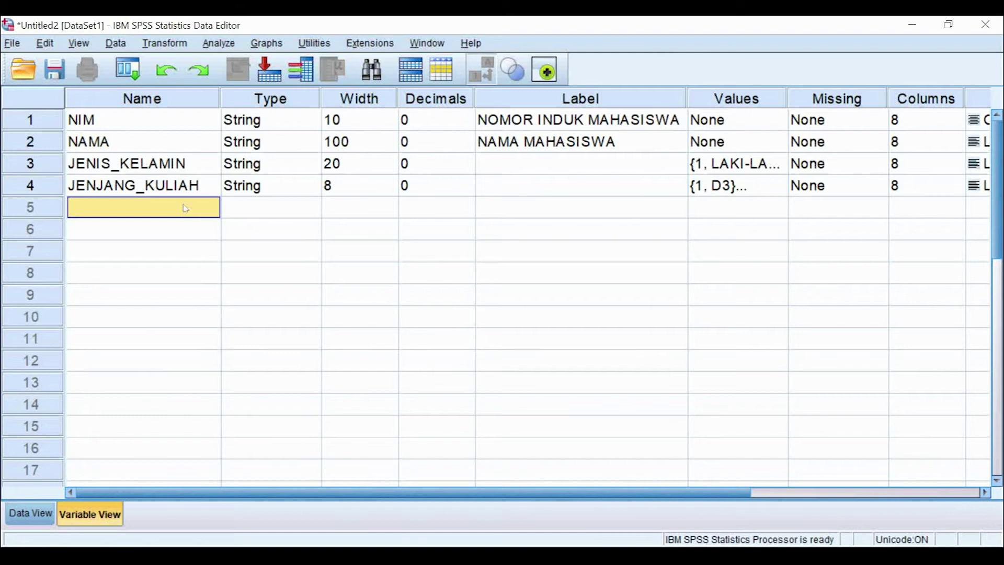
{"action": "type", "text": "K"}
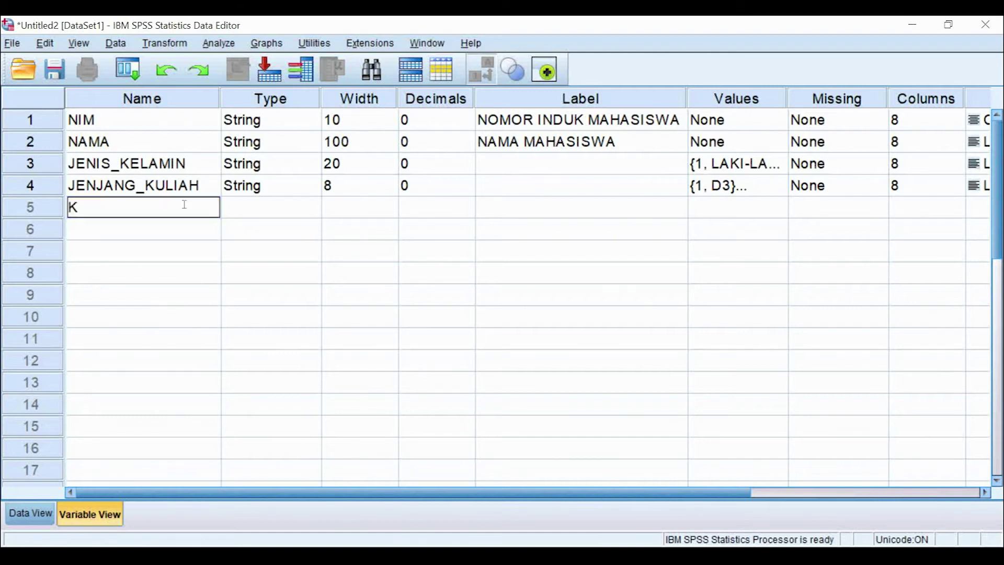
{"action": "type", "text": "ONSENTRASI"}
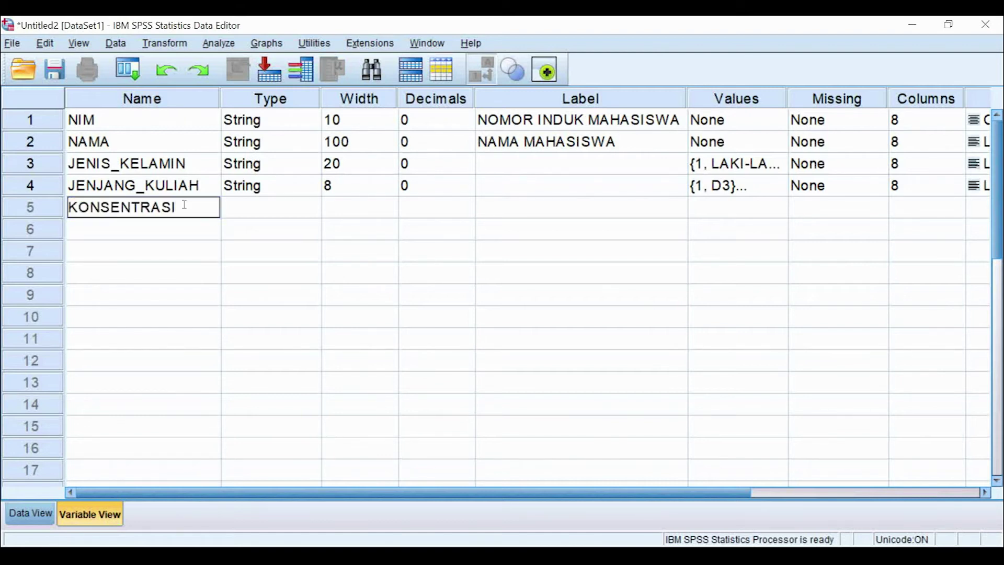
{"action": "double_click", "coordinate": [317, 212]}
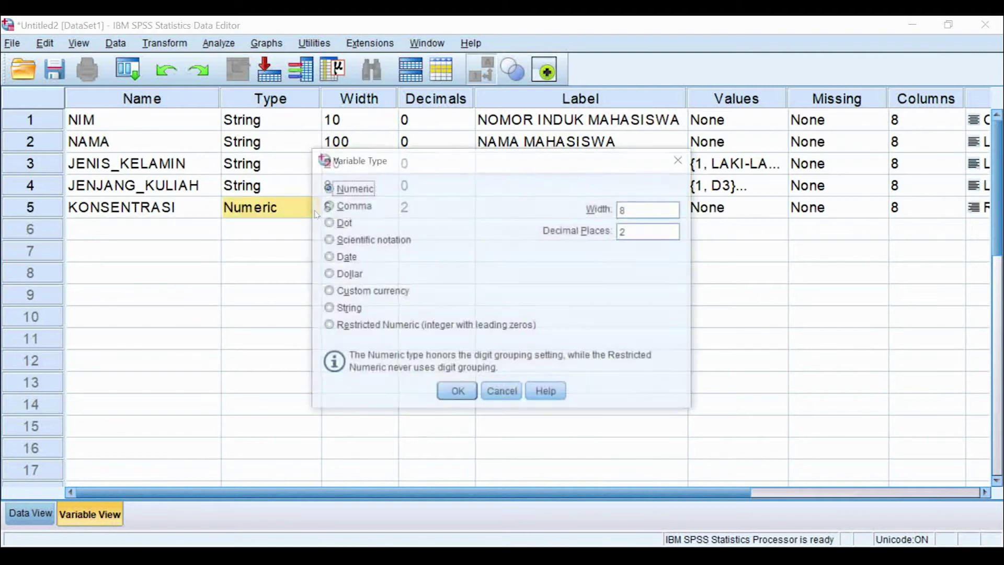
{"action": "left_click", "coordinate": [360, 309]}
{"action": "left_click", "coordinate": [620, 208]}
{"action": "double_click", "coordinate": [620, 209]}
{"action": "type", "text": "20"}
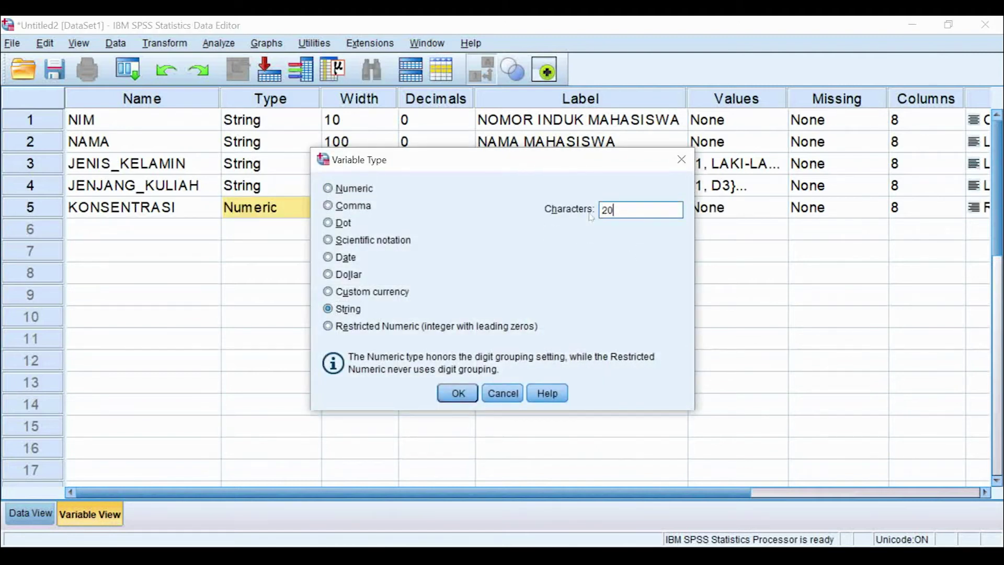
{"action": "left_click", "coordinate": [458, 393]}
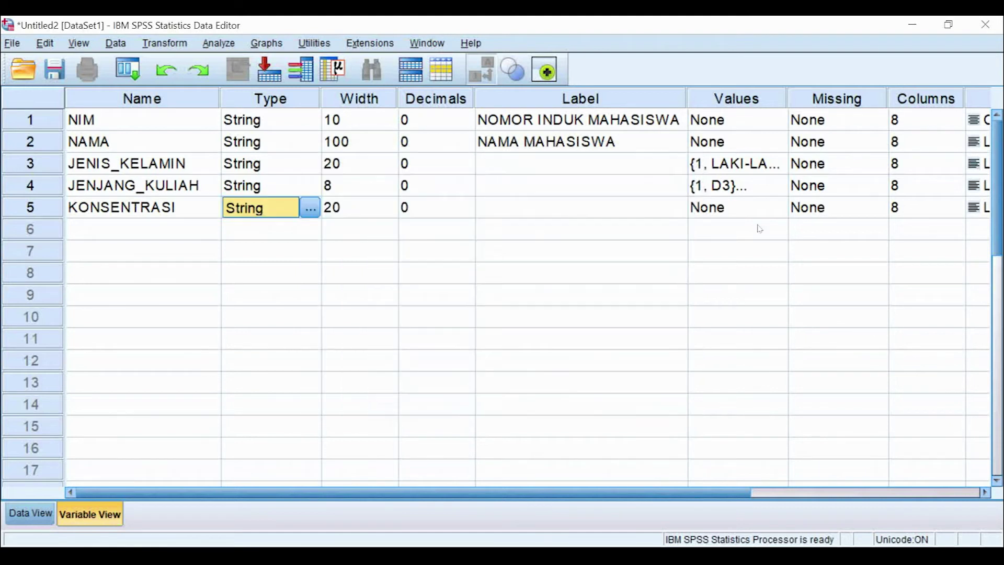
Step: Add the KONSENTRASI value labels 1 = NETWORKING, 2 = MULTIMEDIA and 3 = ECOMMERCE
{"action": "left_click", "coordinate": [773, 213]}
{"action": "left_click", "coordinate": [777, 208]}
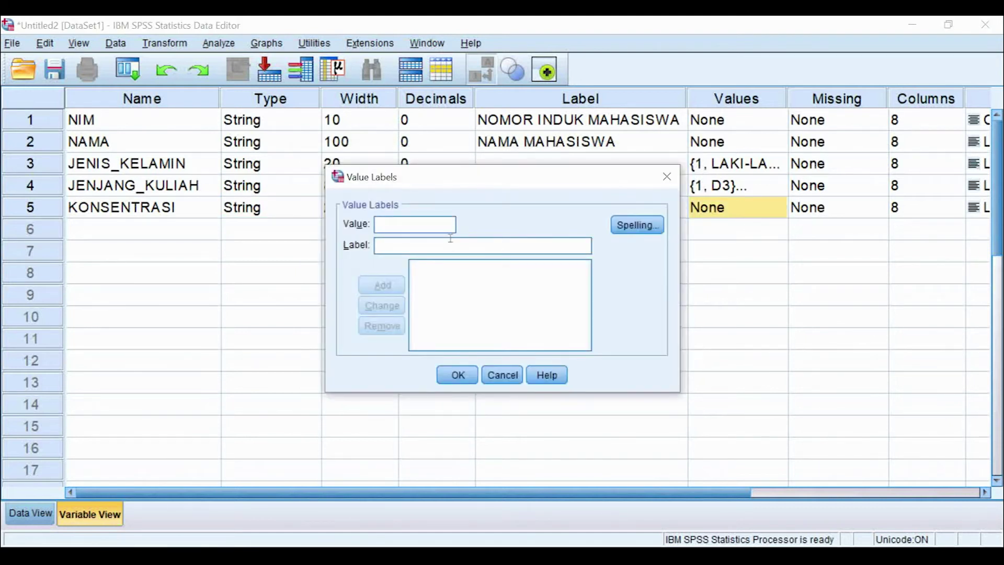
{"action": "type", "text": "1"}
{"action": "left_click", "coordinate": [385, 242]}
{"action": "type", "text": "NETW"}
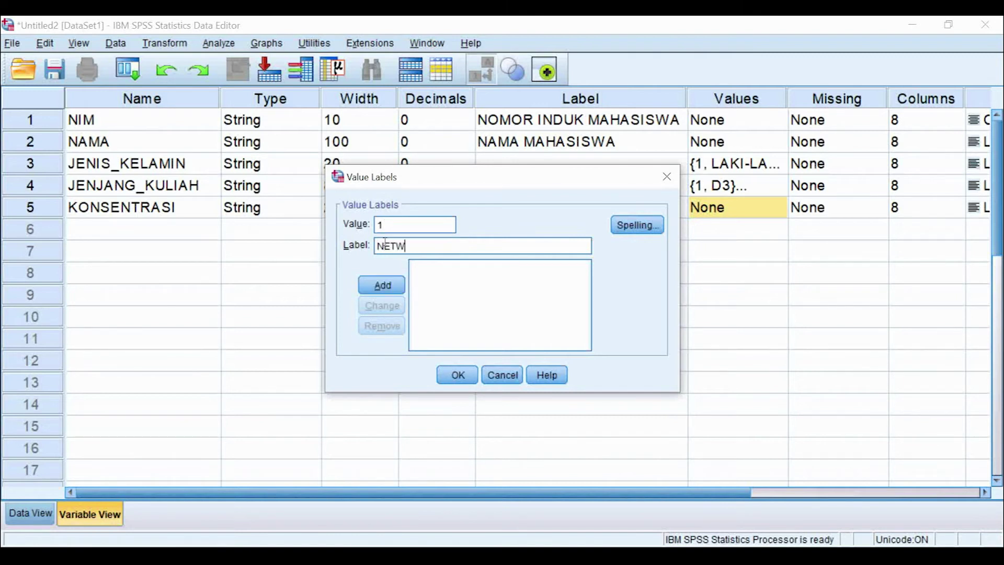
{"action": "type", "text": "ORKING"}
{"action": "left_click", "coordinate": [379, 286]}
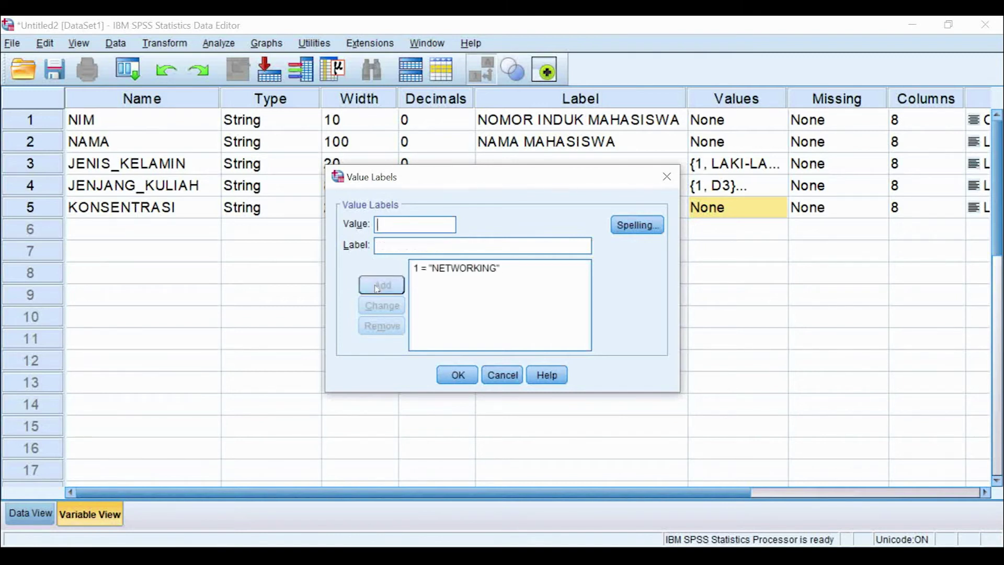
{"action": "type", "text": "2"}
{"action": "left_click", "coordinate": [392, 242]}
{"action": "type", "text": "MULTIMEDIA"}
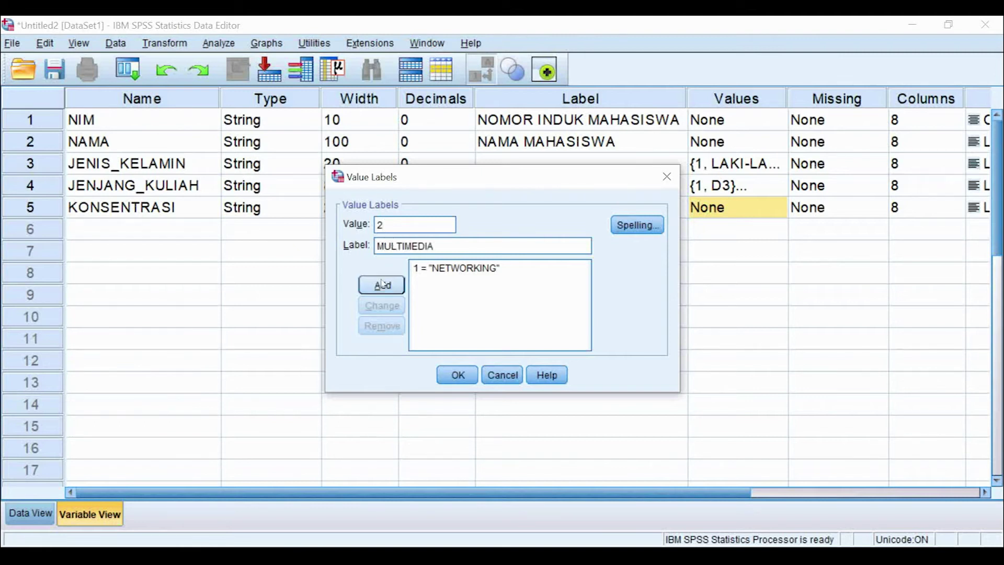
{"action": "key", "text": "Return"}
{"action": "type", "text": "3"}
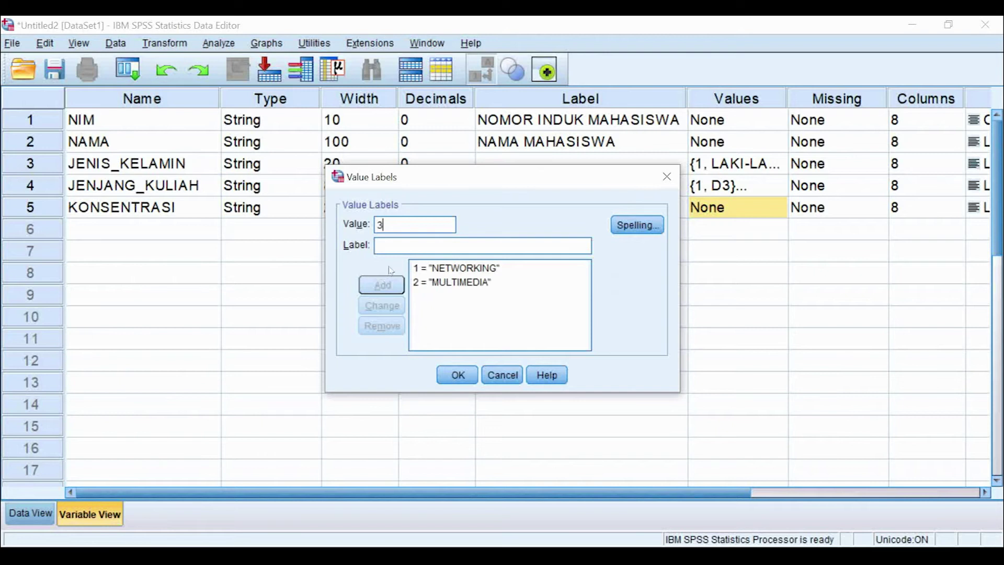
{"action": "left_click", "coordinate": [397, 246]}
{"action": "type", "text": "ECOMMERCE"}
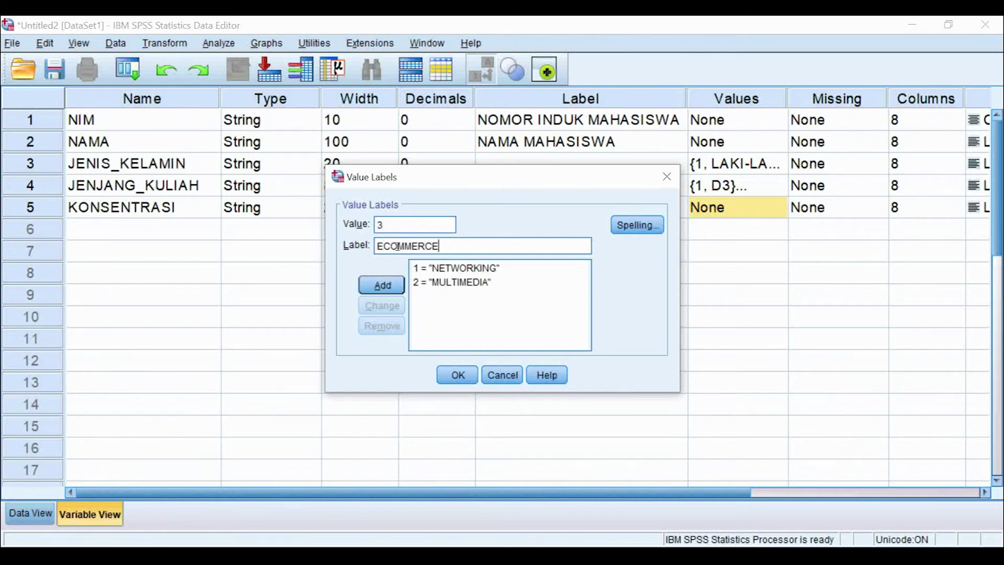
{"action": "left_click", "coordinate": [392, 282]}
Step: Add the remaining labels 4 = DATABASE and 5 = PEMROGRAMAN to the list
{"action": "type", "text": "4"}
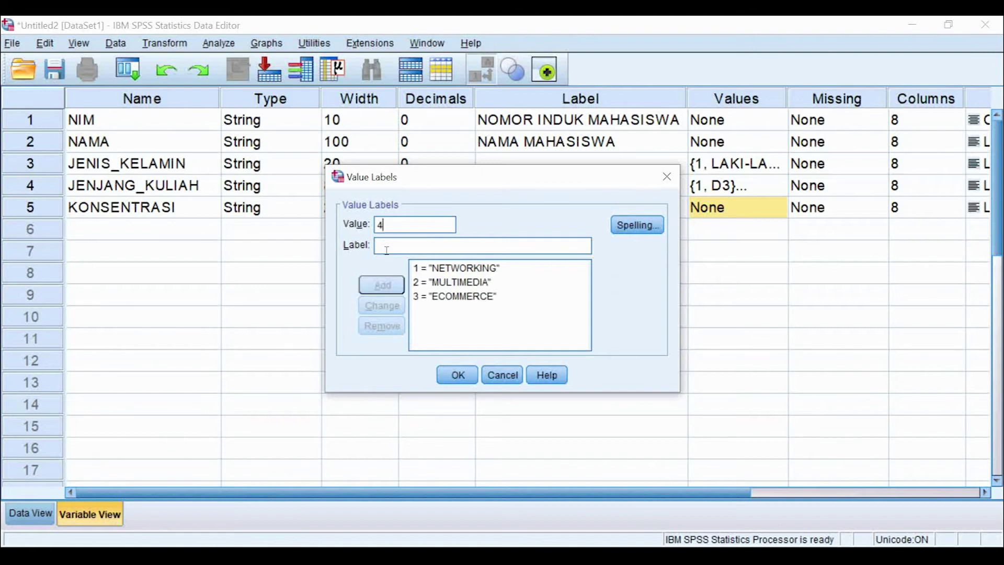
{"action": "left_click", "coordinate": [393, 246]}
{"action": "type", "text": "DAT"}
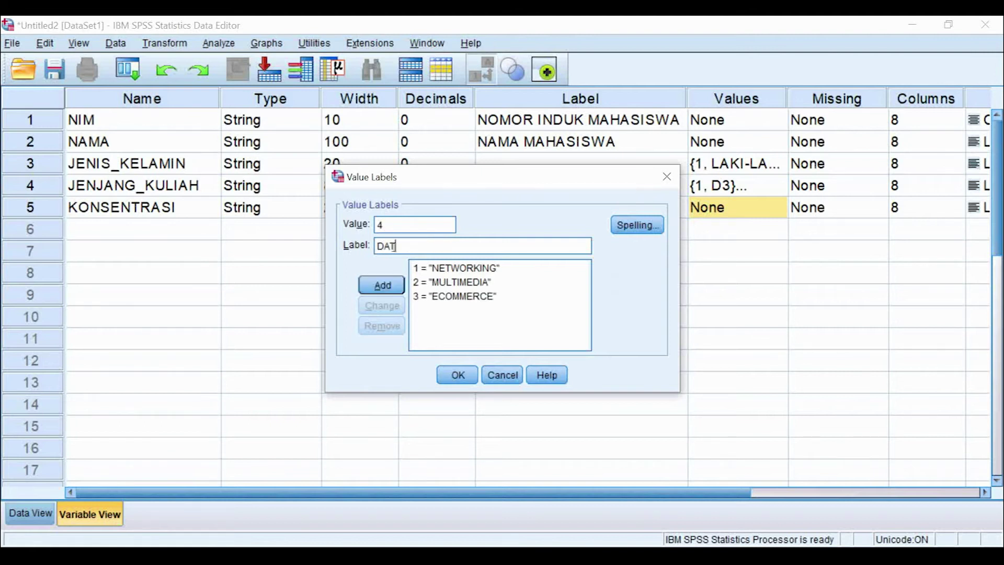
{"action": "type", "text": "ABASE"}
{"action": "left_click", "coordinate": [392, 283]}
{"action": "type", "text": "5"}
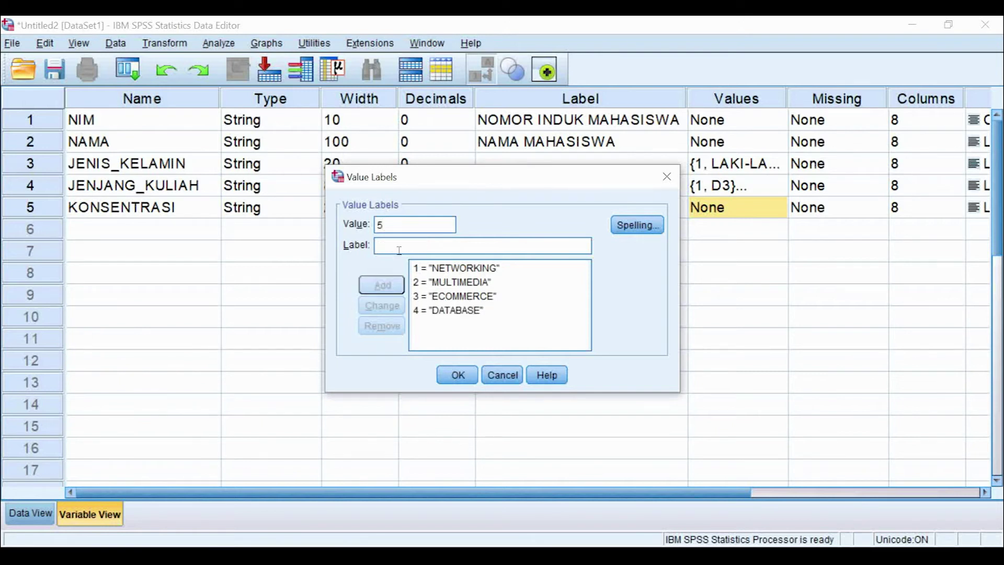
{"action": "left_click", "coordinate": [399, 249]}
{"action": "type", "text": "PEMROGRAMAN"}
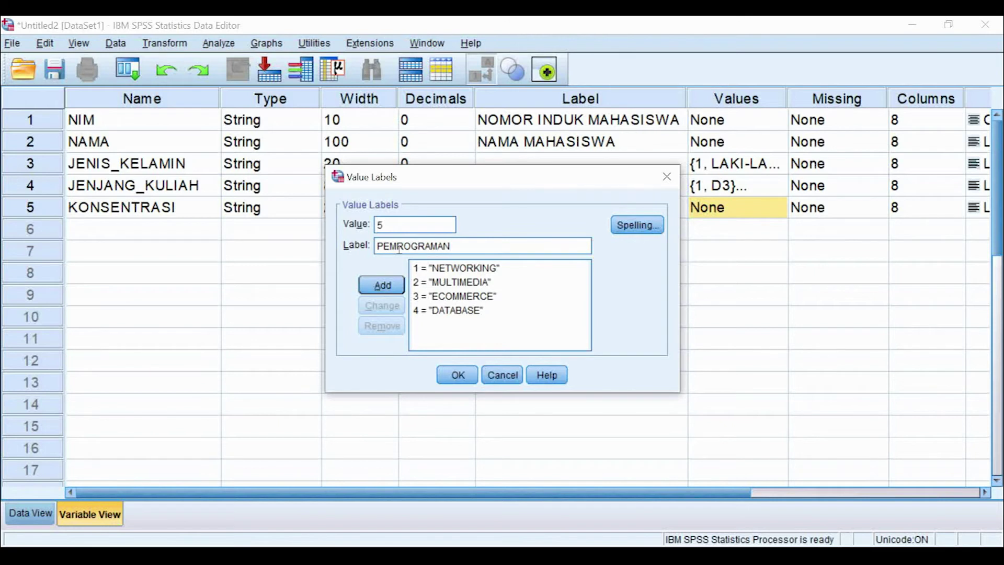
{"action": "left_click", "coordinate": [382, 285]}
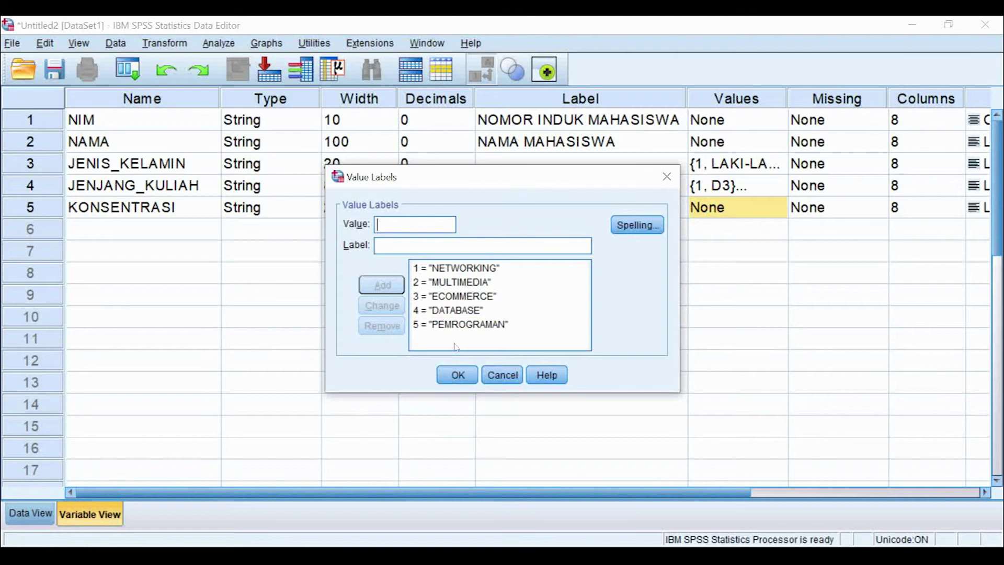
Step: Confirm the five KONSENTRASI labels so its Values cell shows the NETWORKING entry
{"action": "left_click", "coordinate": [457, 381]}
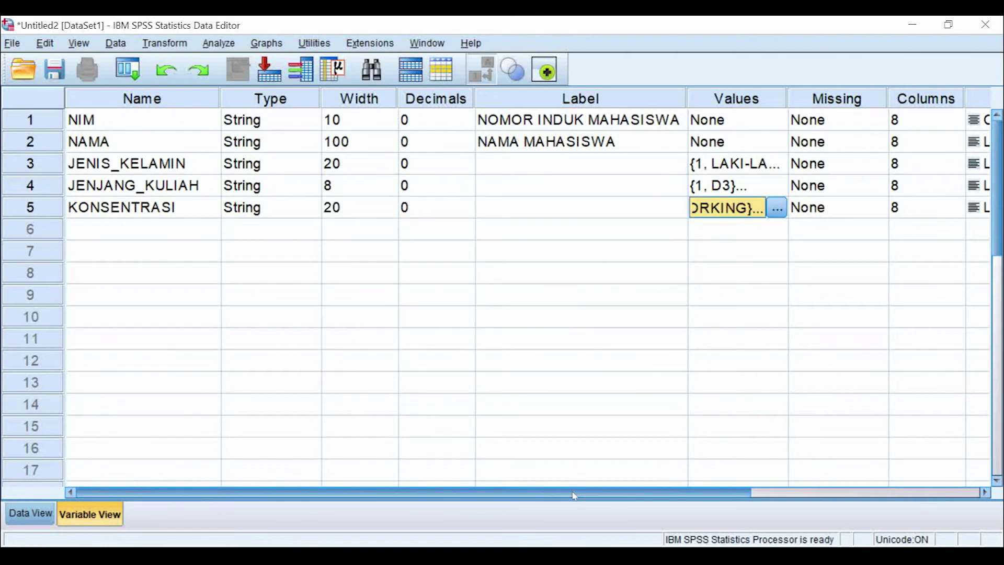
{"action": "left_click_drag", "start_coordinate": [574, 496], "coordinate": [793, 495]}
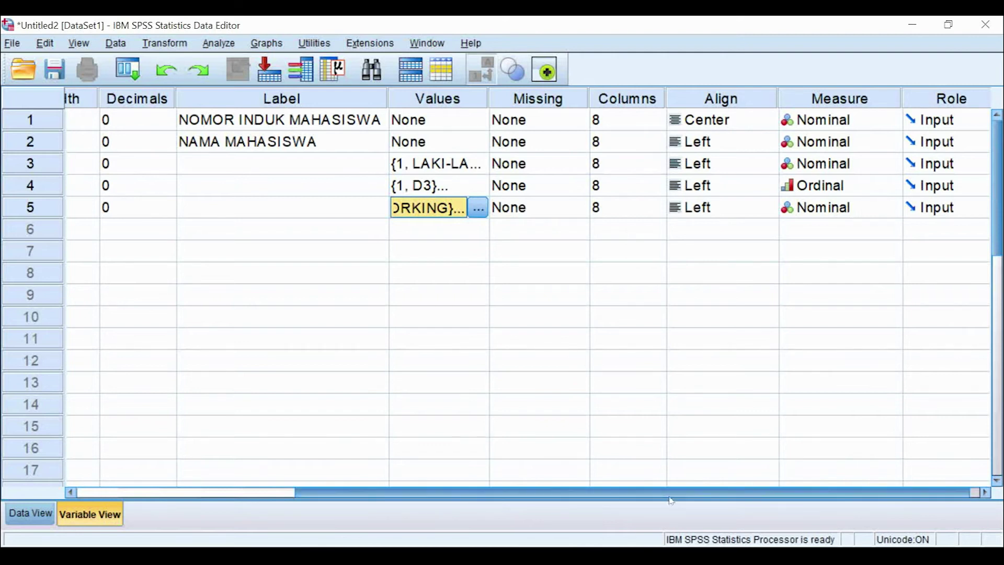
{"action": "left_click_drag", "start_coordinate": [671, 497], "coordinate": [452, 497]}
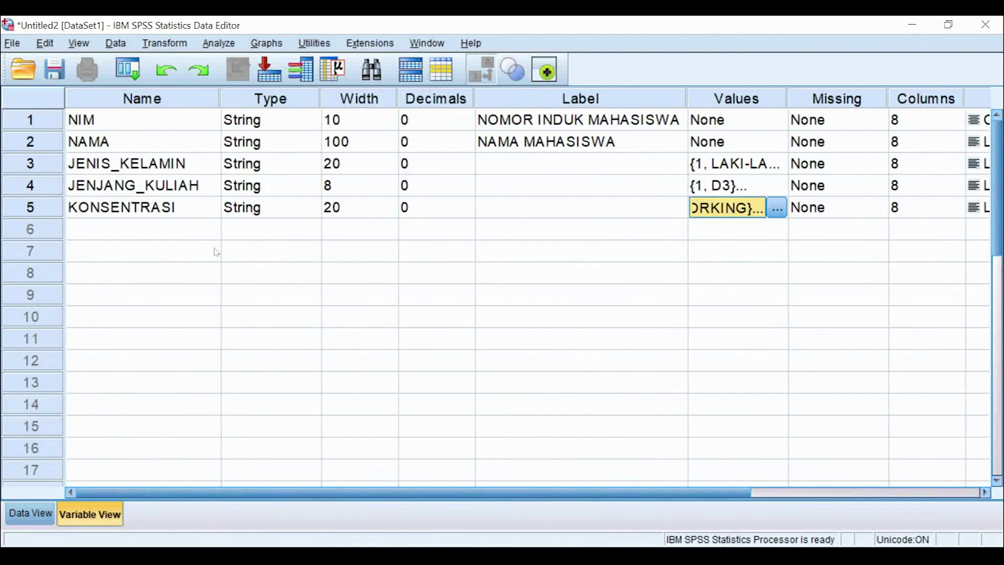
Step: Name row 6 UANG_SAKU and make it Numeric with 0 decimal places
{"action": "left_click", "coordinate": [208, 238]}
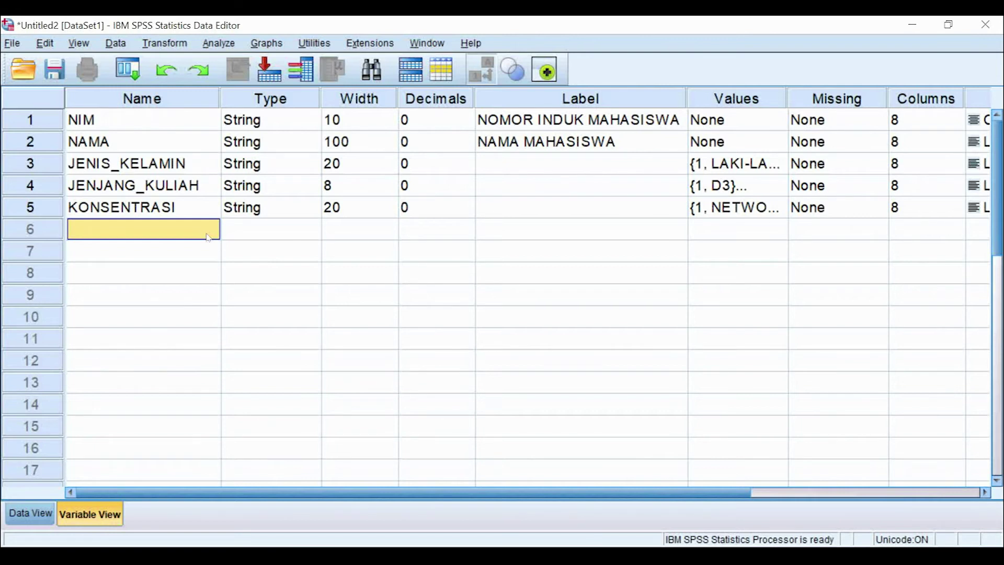
{"action": "type", "text": "UANG_SAKU"}
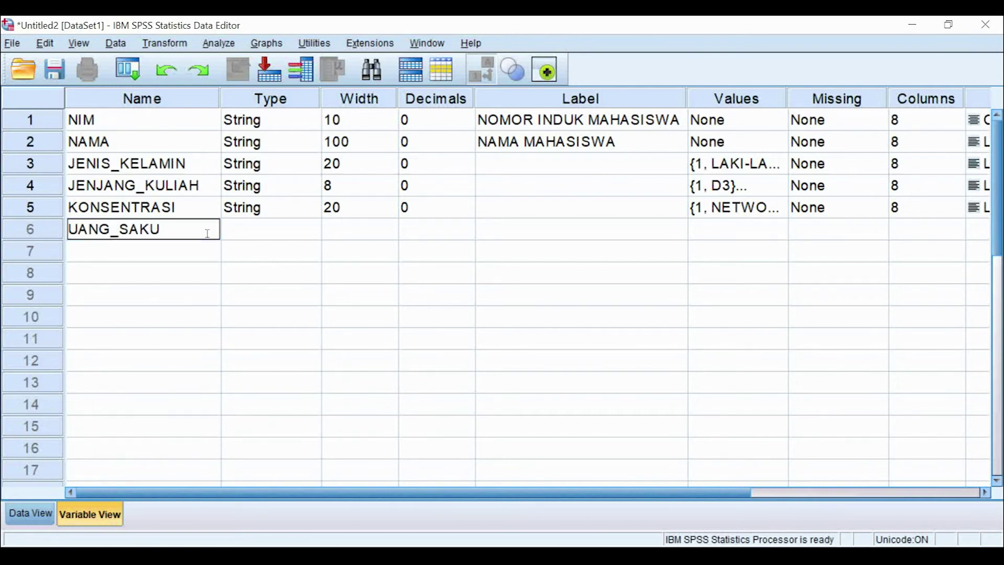
{"action": "left_click", "coordinate": [313, 237]}
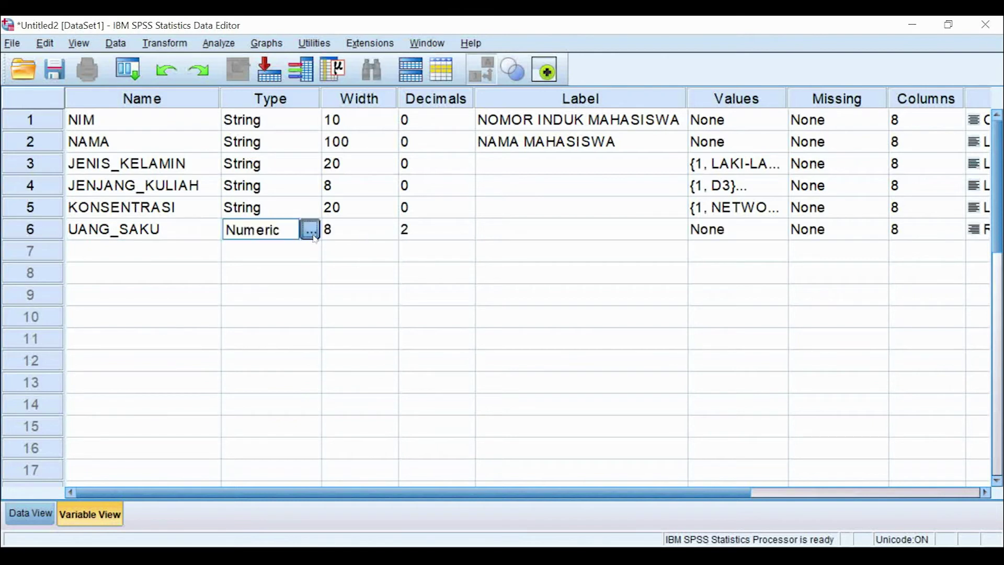
{"action": "left_click", "coordinate": [314, 236]}
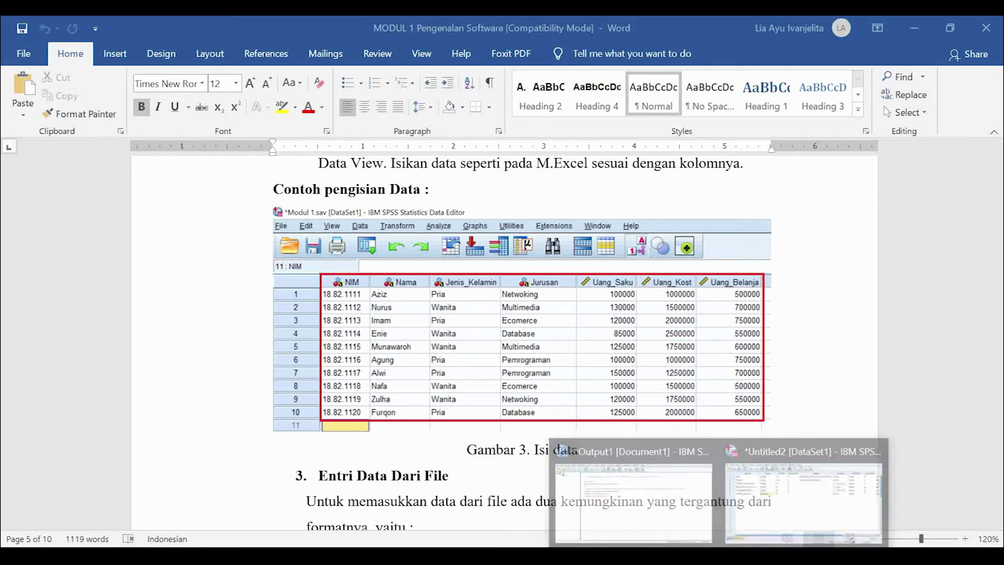
{"action": "left_click", "coordinate": [834, 503]}
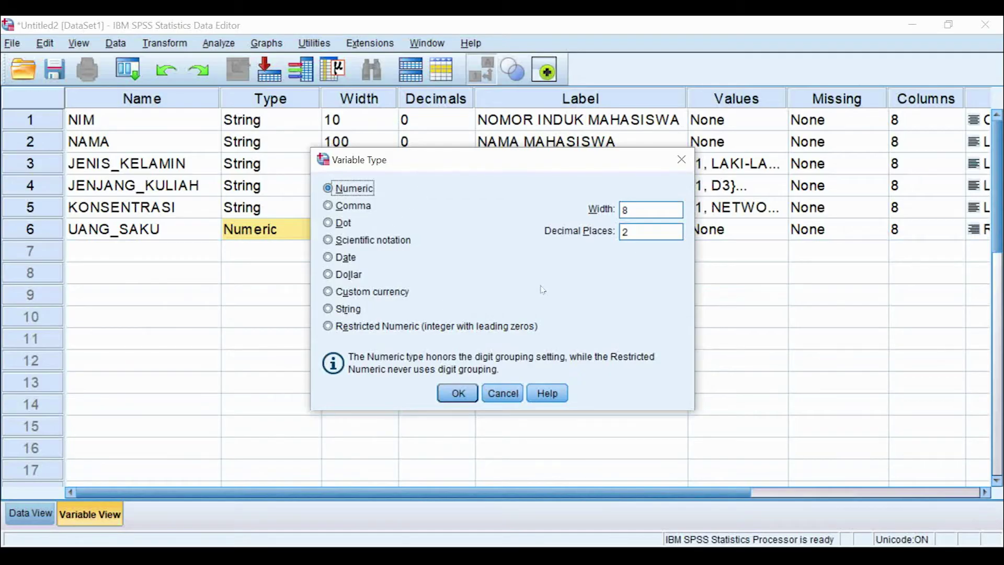
{"action": "left_click", "coordinate": [637, 229]}
{"action": "double_click", "coordinate": [637, 229]}
{"action": "type", "text": "0"}
{"action": "left_click", "coordinate": [460, 393]}
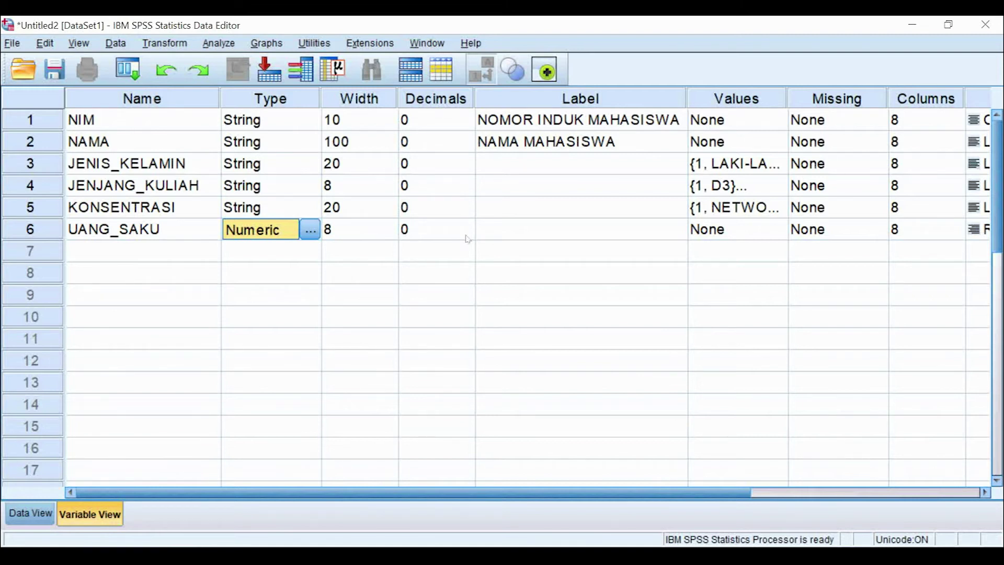
{"action": "left_click", "coordinate": [460, 102]}
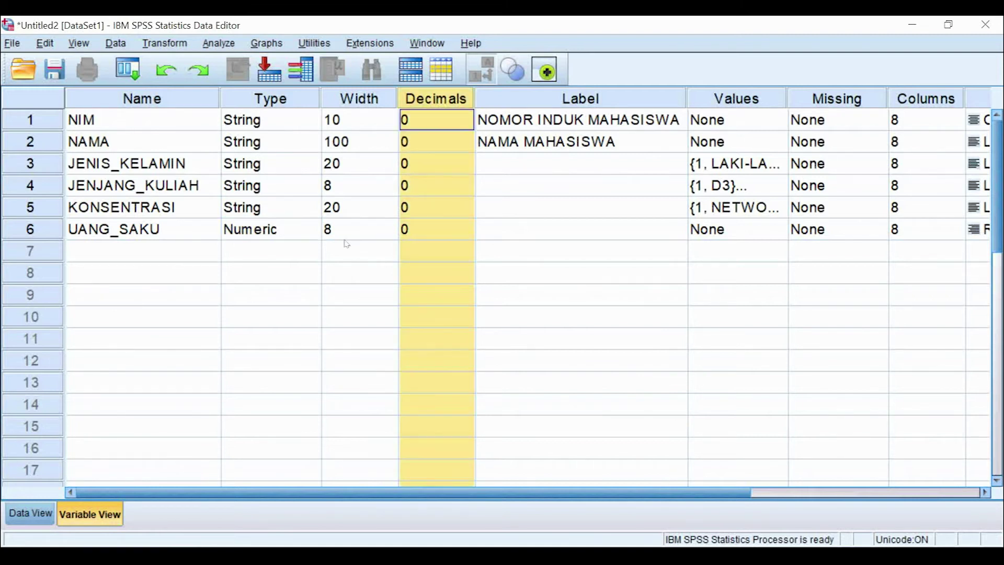
{"action": "left_click", "coordinate": [316, 231]}
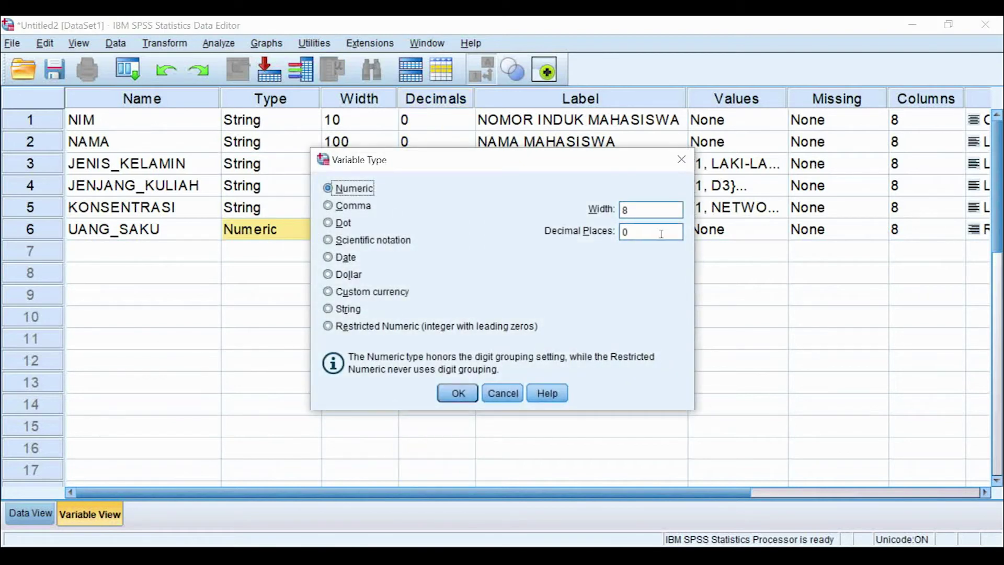
{"action": "left_click", "coordinate": [458, 393]}
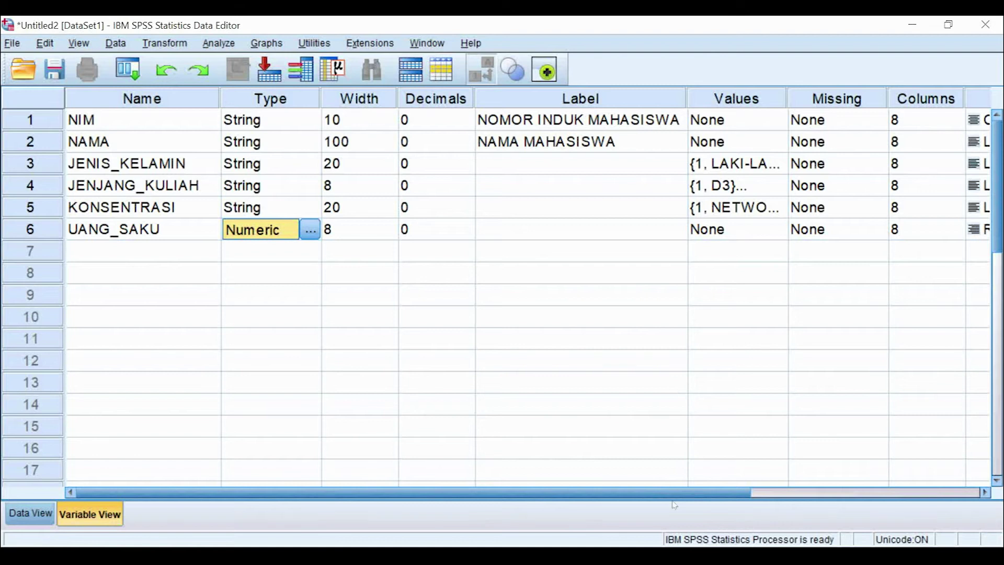
Step: Keep UANG_SAKU's measurement level as Scale
{"action": "left_click_drag", "start_coordinate": [674, 493], "coordinate": [905, 493]}
{"action": "left_click", "coordinate": [876, 230]}
{"action": "left_click", "coordinate": [877, 230]}
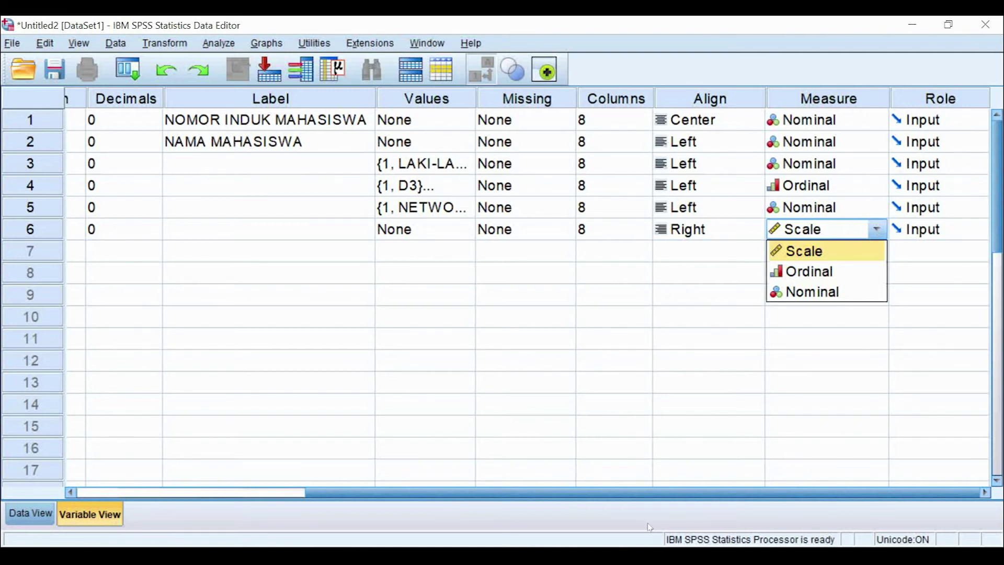
{"action": "left_click", "coordinate": [662, 496]}
{"action": "left_click_drag", "start_coordinate": [662, 495], "coordinate": [432, 495]}
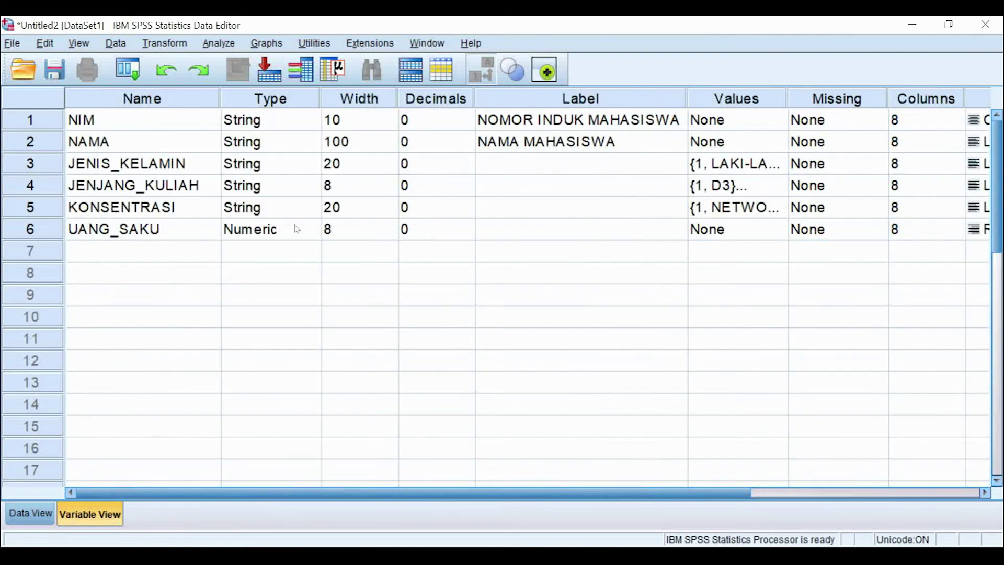
{"action": "left_click_drag", "start_coordinate": [651, 494], "coordinate": [874, 229]}
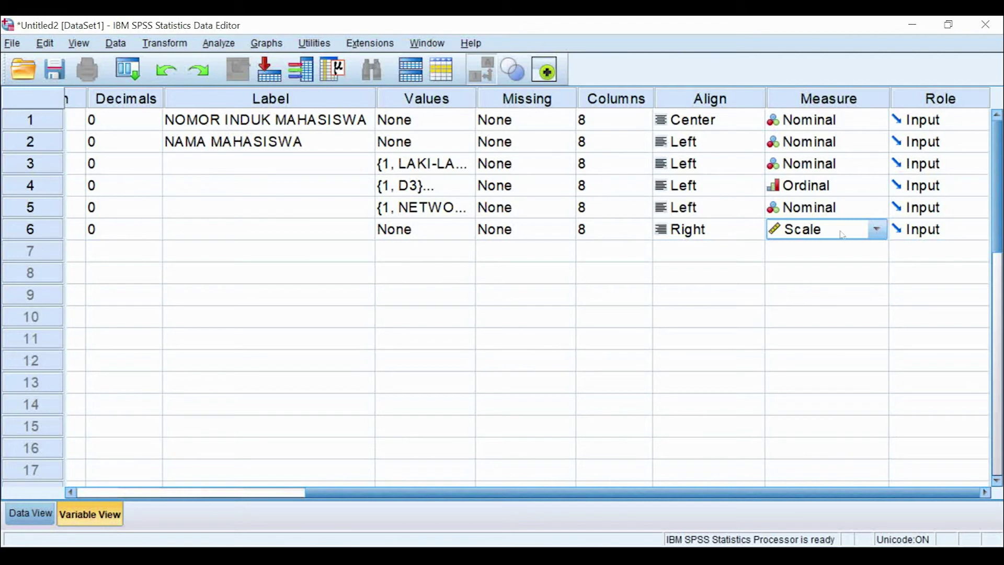
{"action": "left_click_drag", "start_coordinate": [789, 492], "coordinate": [560, 492]}
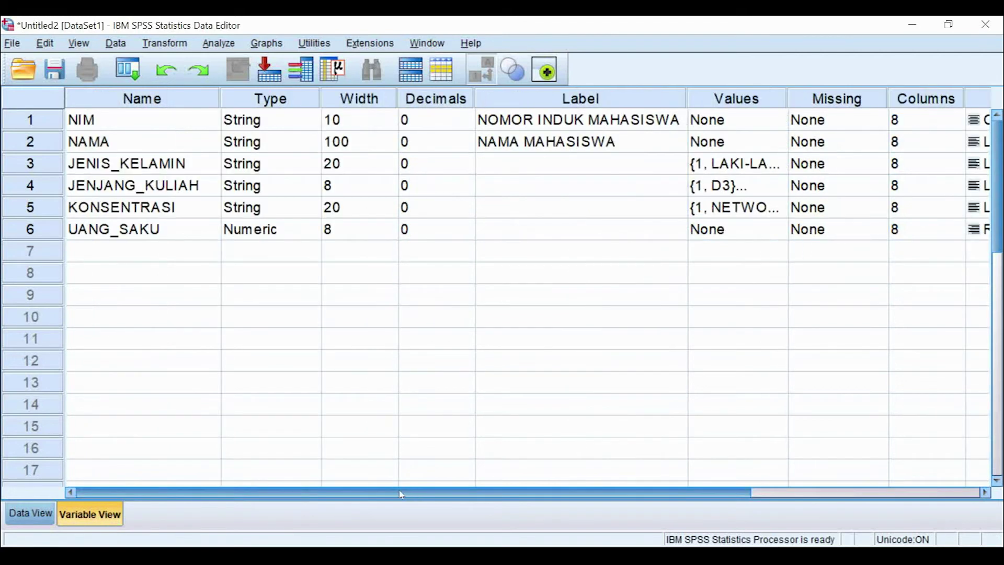
Step: Name row 7 UANG_KOST and make it Numeric with 0 decimal places
{"action": "left_click", "coordinate": [170, 258]}
{"action": "type", "text": "UAN"}
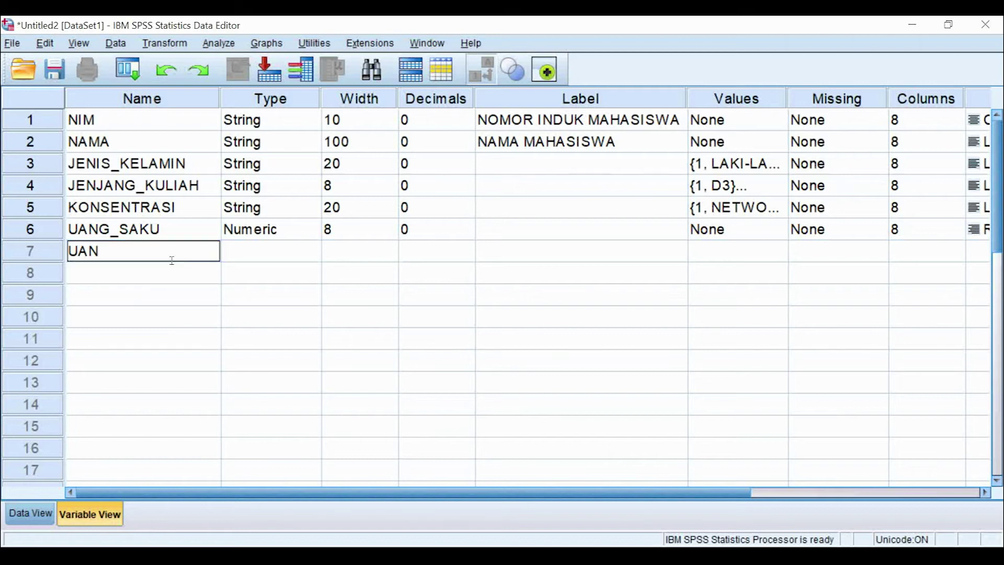
{"action": "type", "text": "G_KOST"}
{"action": "left_click", "coordinate": [296, 251]}
{"action": "left_click", "coordinate": [314, 251]}
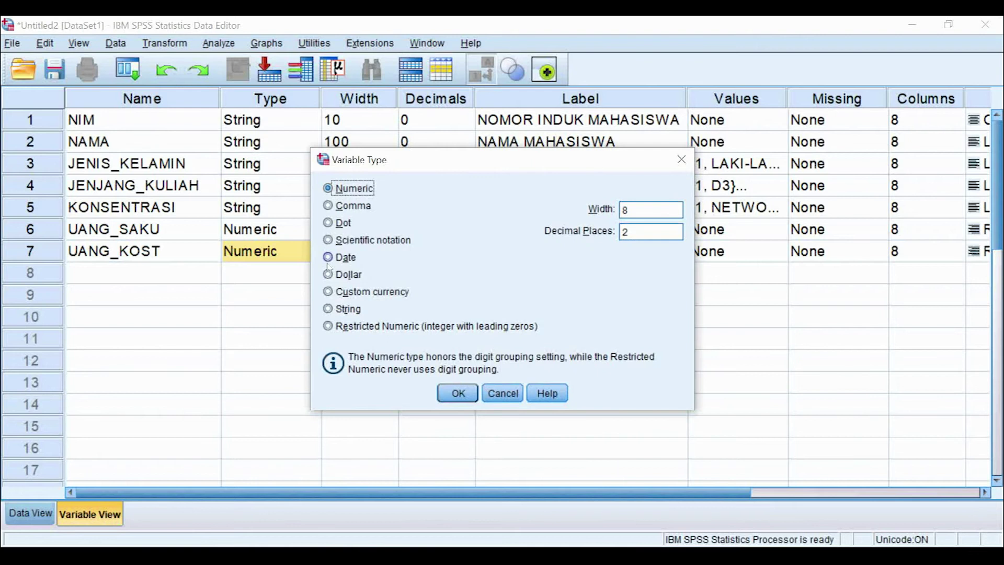
{"action": "left_click", "coordinate": [626, 232]}
{"action": "type", "text": "0"}
{"action": "left_click", "coordinate": [460, 393]}
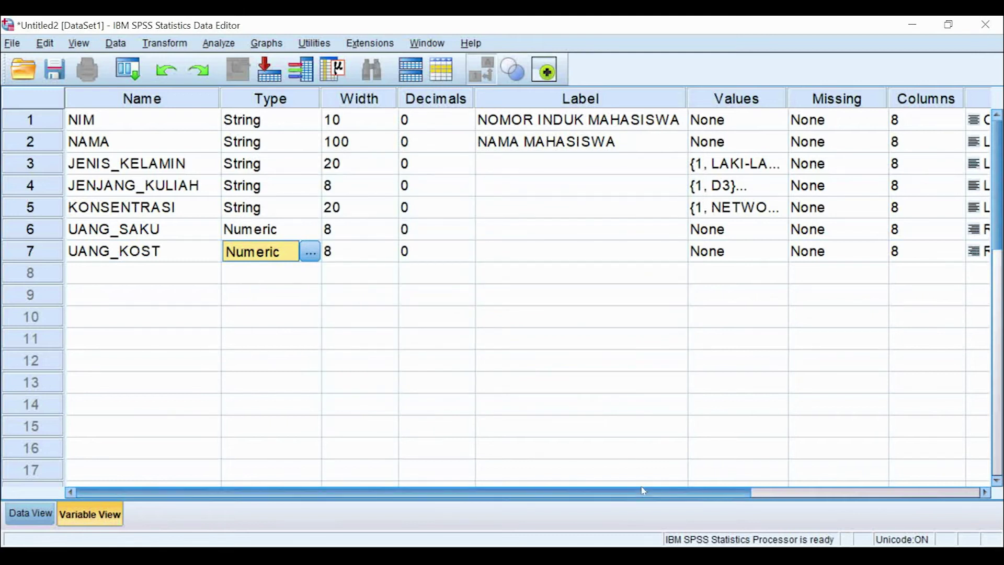
Step: Set UANG_KOST's measurement level to Scale
{"action": "left_click_drag", "start_coordinate": [644, 493], "coordinate": [868, 493]}
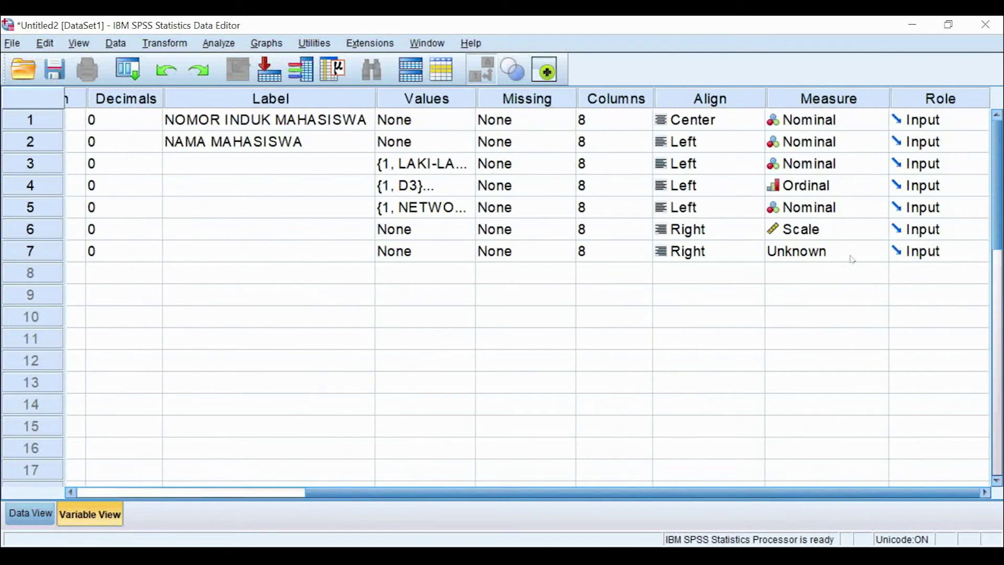
{"action": "left_click", "coordinate": [877, 255]}
{"action": "left_click", "coordinate": [800, 271]}
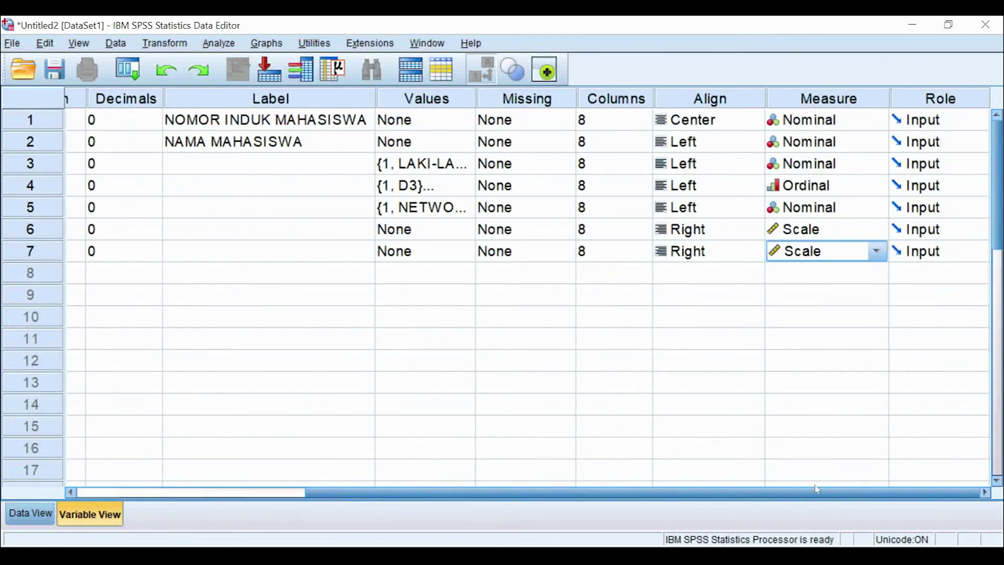
{"action": "left_click_drag", "start_coordinate": [819, 494], "coordinate": [590, 495]}
{"action": "left_click", "coordinate": [199, 272]}
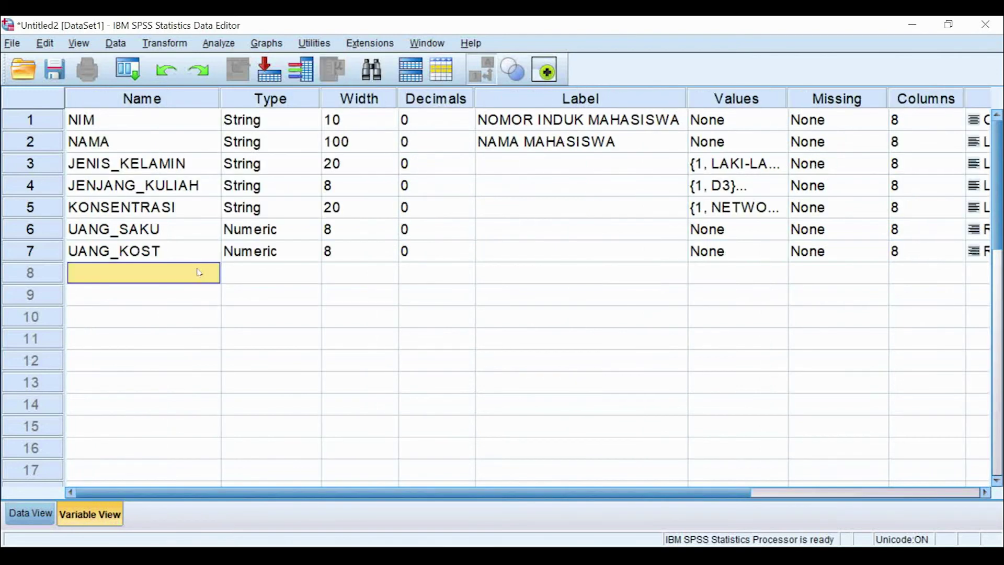
{"action": "type", "text": "UANG"}
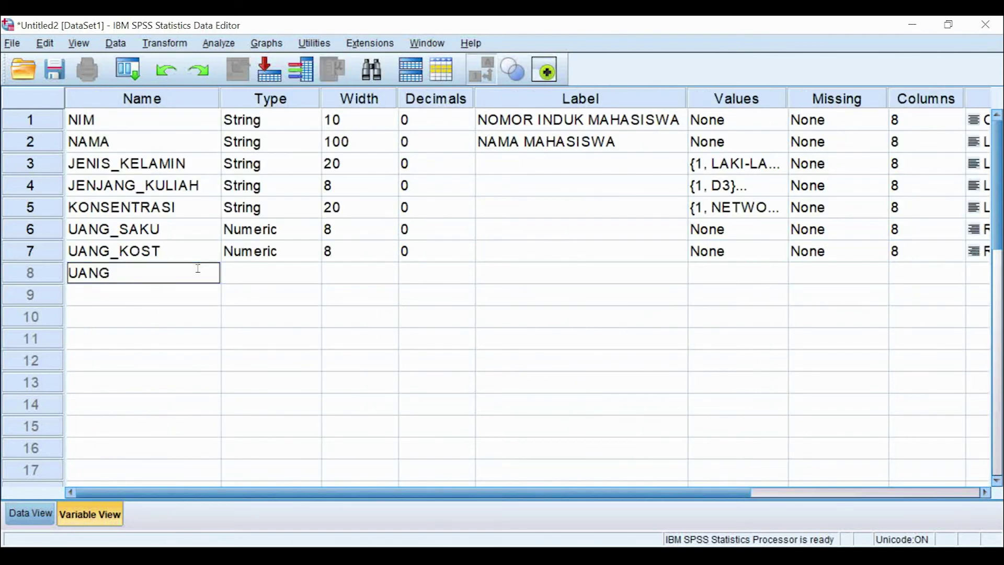
{"action": "type", "text": "_BELANJA"}
{"action": "left_click", "coordinate": [383, 275]}
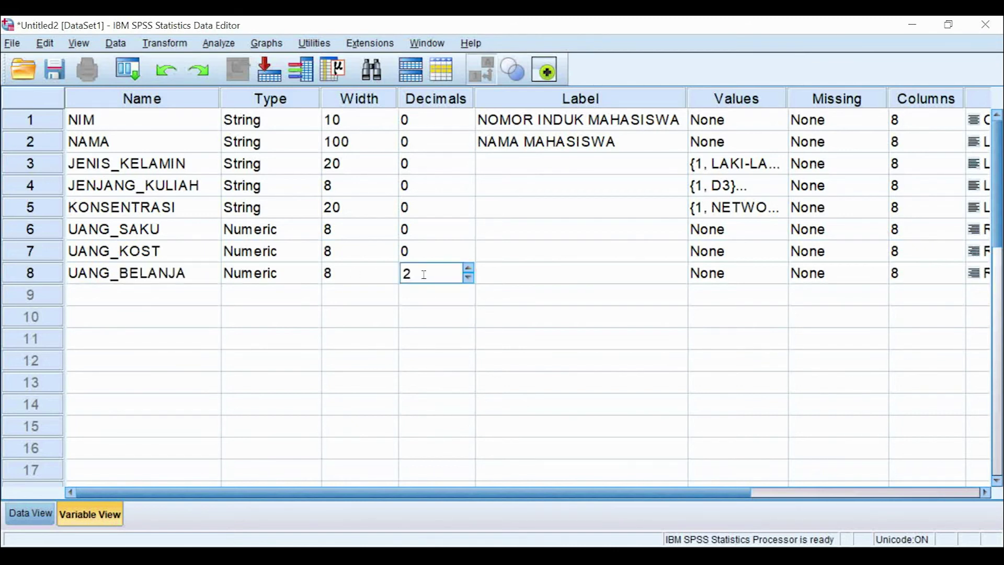
{"action": "left_click", "coordinate": [469, 278]}
{"action": "left_click", "coordinate": [468, 278]}
{"action": "left_click_drag", "start_coordinate": [599, 496], "coordinate": [829, 497]}
{"action": "left_click", "coordinate": [884, 279]}
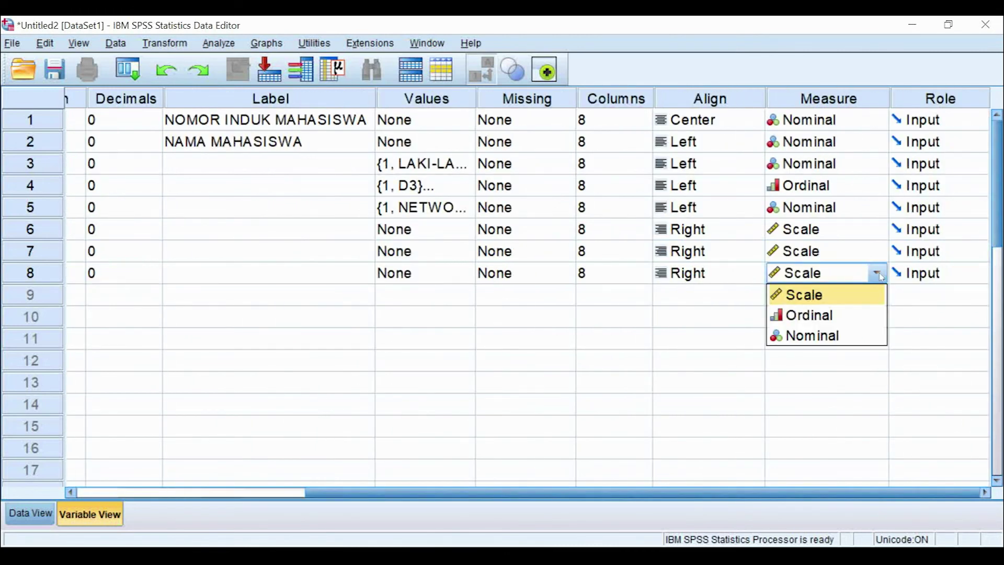
{"action": "left_click", "coordinate": [869, 299]}
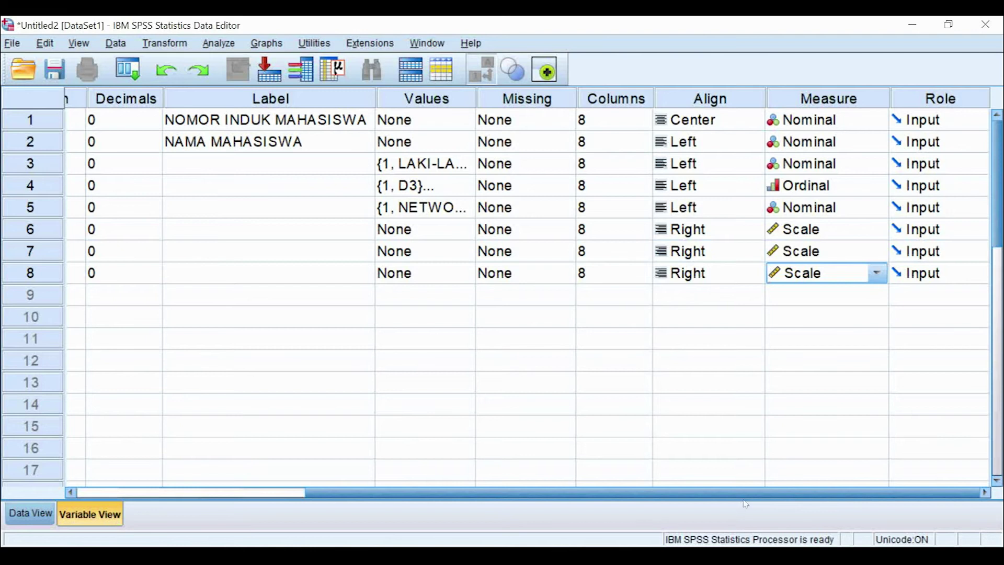
{"action": "left_click_drag", "start_coordinate": [770, 494], "coordinate": [541, 494]}
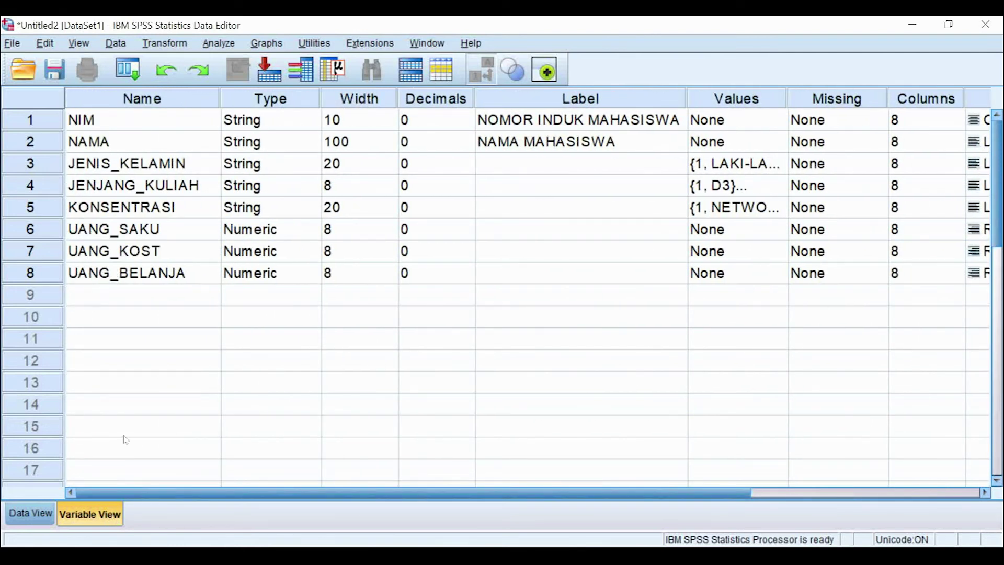
Step: Check the Columns width setting in Variable View and return to Data View
{"action": "left_click", "coordinate": [32, 515]}
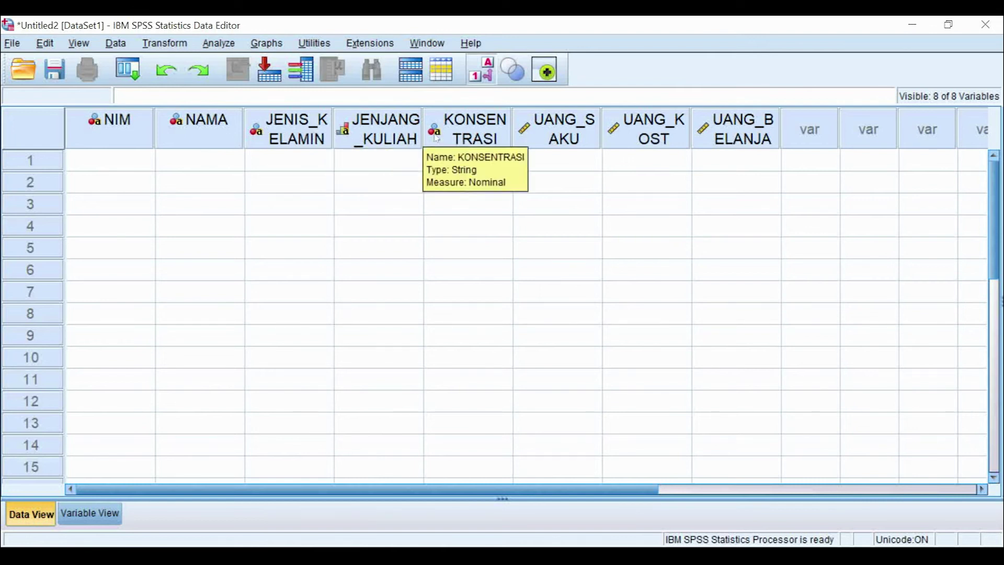
{"action": "left_click", "coordinate": [90, 514]}
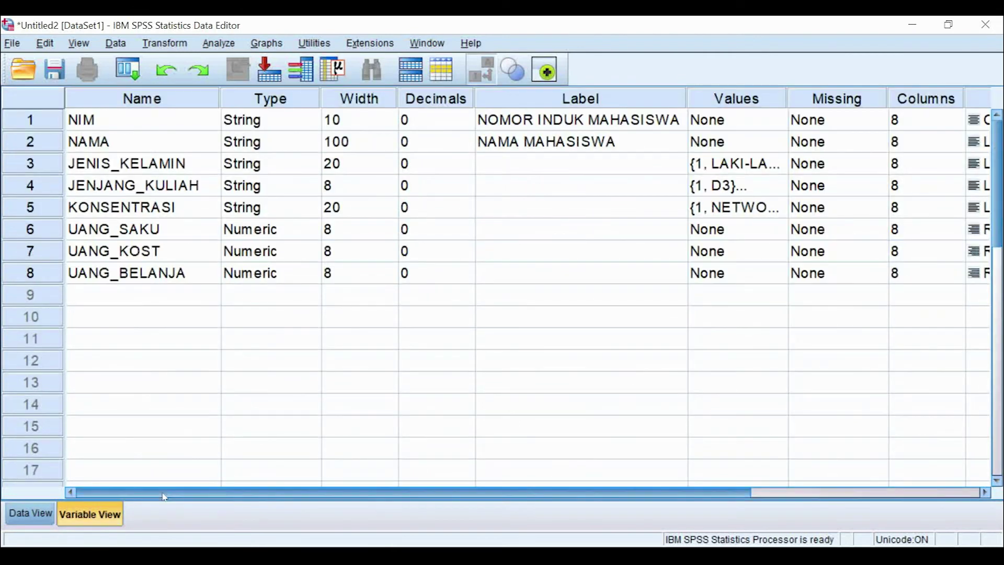
{"action": "left_click", "coordinate": [945, 97]}
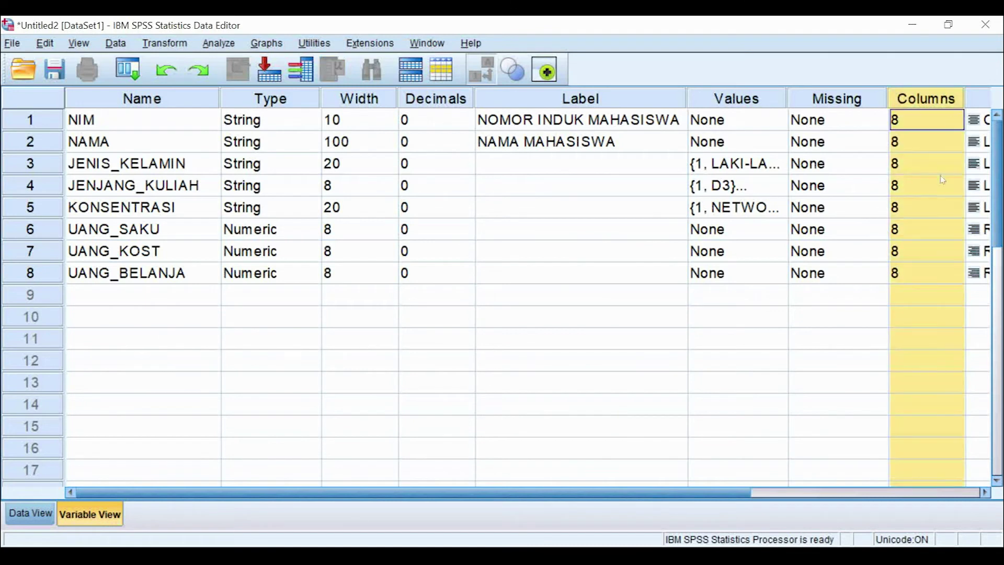
{"action": "left_click", "coordinate": [30, 525]}
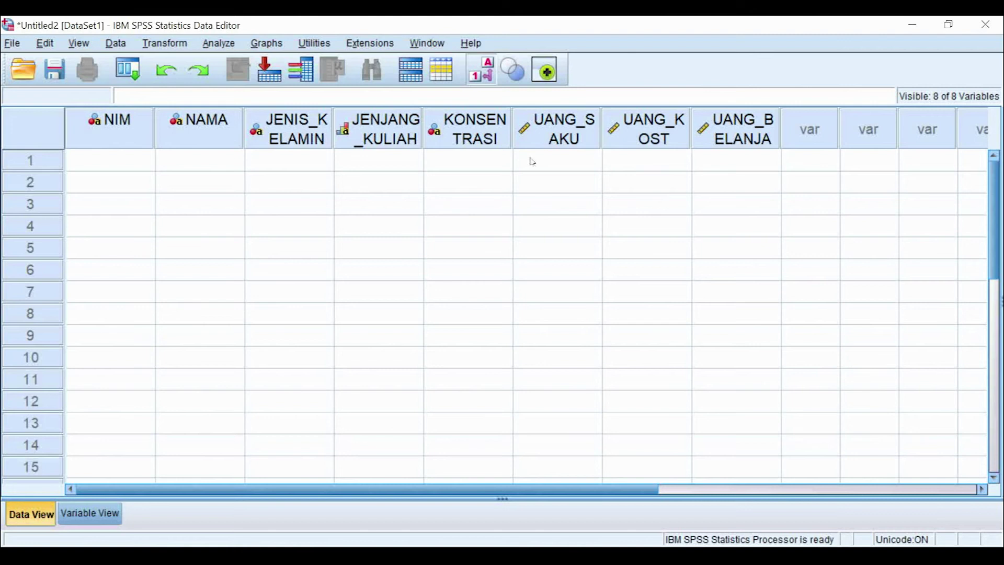
Step: Widen the JENIS_KELAMIN, JENJANG_KULIAH, KONSENTRASI, UANG_SAKU, UANG_KOST and UANG_BELANJA columns to fit their names
{"action": "left_click_drag", "start_coordinate": [333, 139], "coordinate": [405, 138]}
{"action": "left_click_drag", "start_coordinate": [494, 137], "coordinate": [568, 140]}
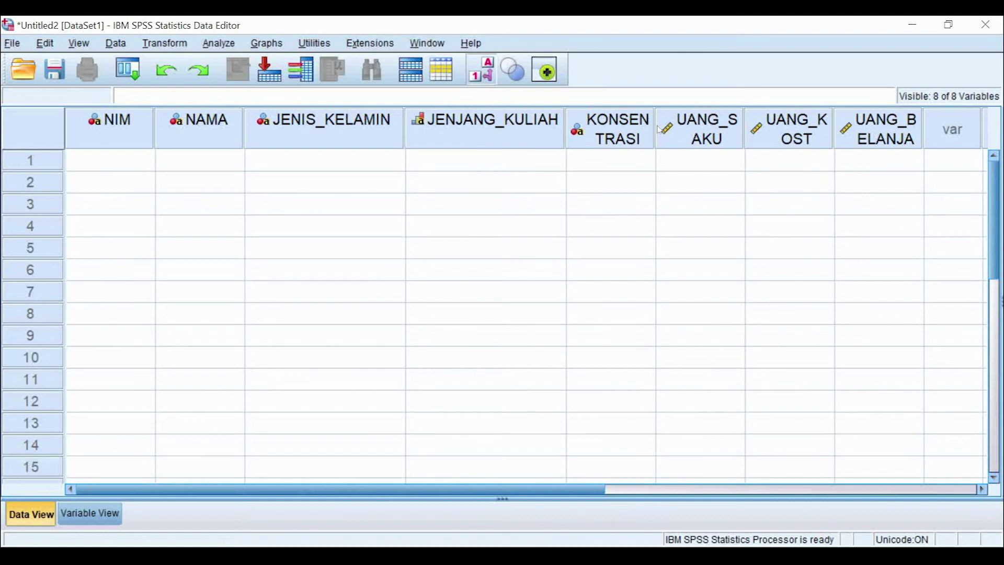
{"action": "left_click_drag", "start_coordinate": [653, 126], "coordinate": [696, 127]}
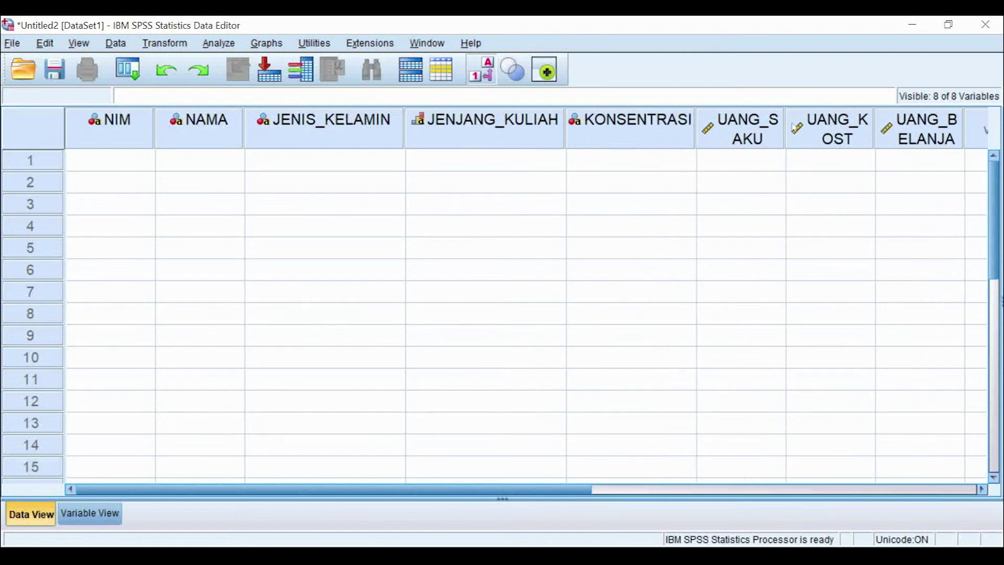
{"action": "left_click_drag", "start_coordinate": [783, 125], "coordinate": [816, 127]}
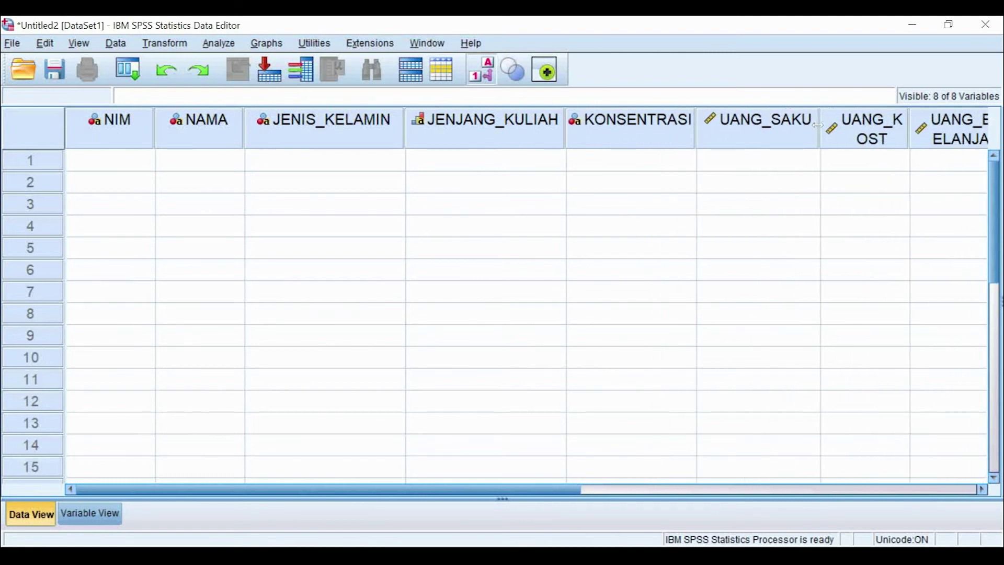
{"action": "left_click_drag", "start_coordinate": [905, 127], "coordinate": [936, 127]}
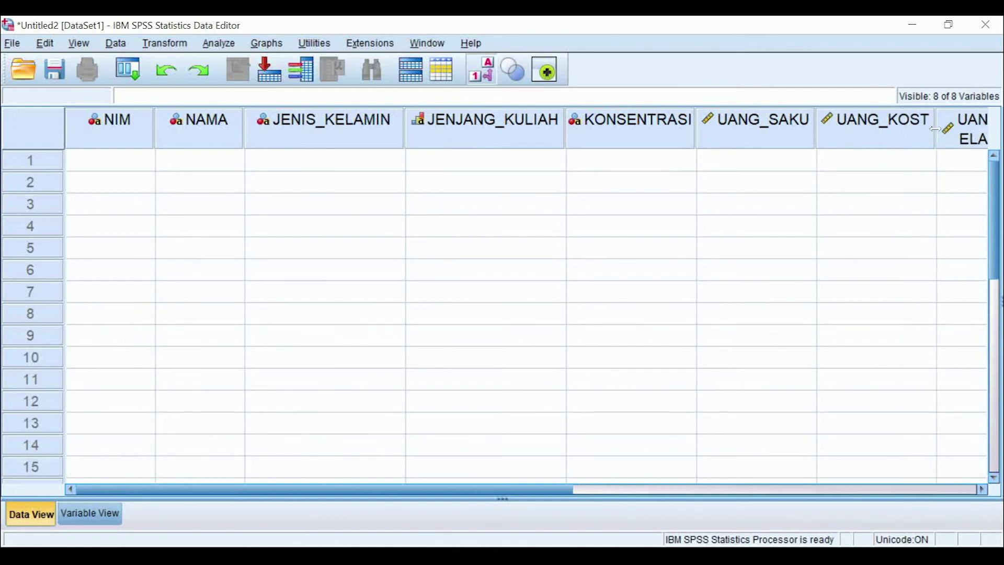
{"action": "scroll", "coordinate": [784, 340], "scroll_direction": "right", "scroll_amount": 5}
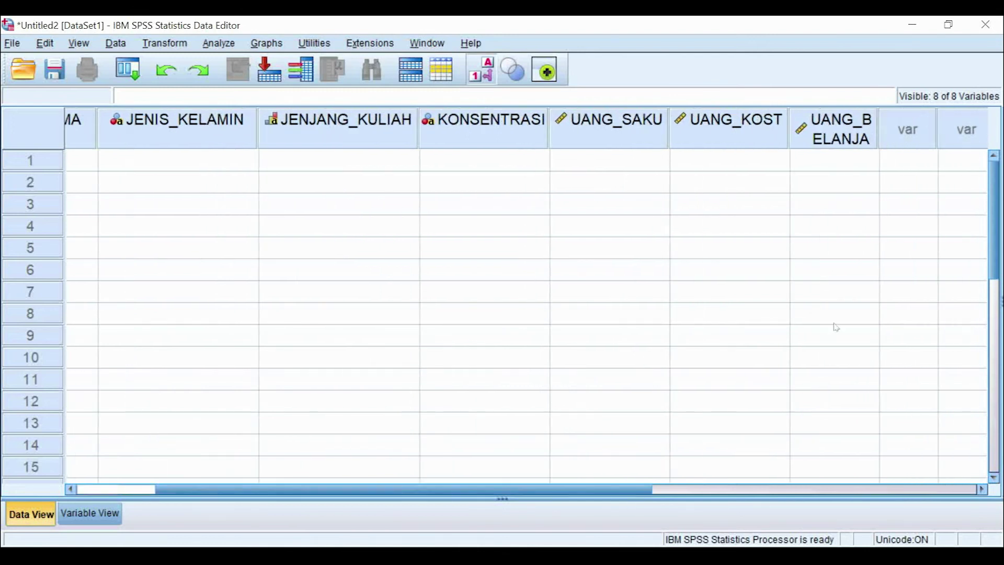
{"action": "left_click_drag", "start_coordinate": [878, 131], "coordinate": [934, 135]}
{"action": "left_click_drag", "start_coordinate": [605, 484], "coordinate": [380, 492]}
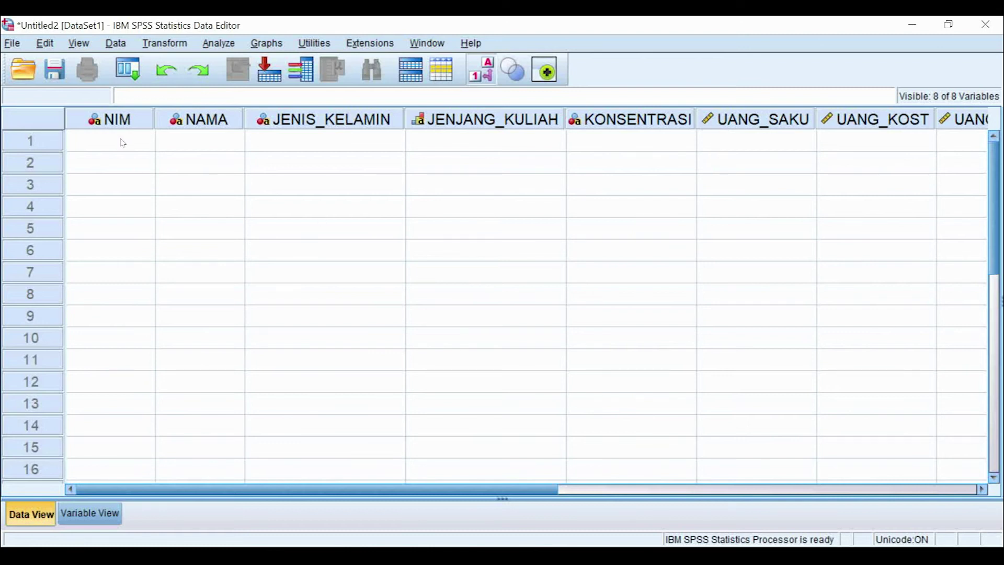
{"action": "mouse_move", "coordinate": [114, 123]}
{"action": "mouse_move", "coordinate": [189, 126]}
Step: Enter the first student's NIM and full name in row 1, correcting a typo
{"action": "left_click", "coordinate": [132, 146]}
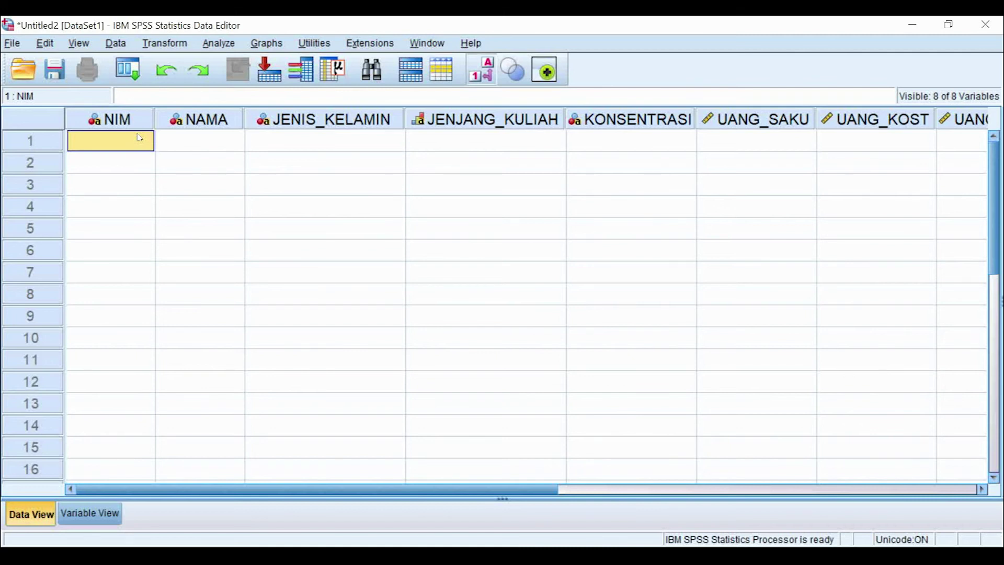
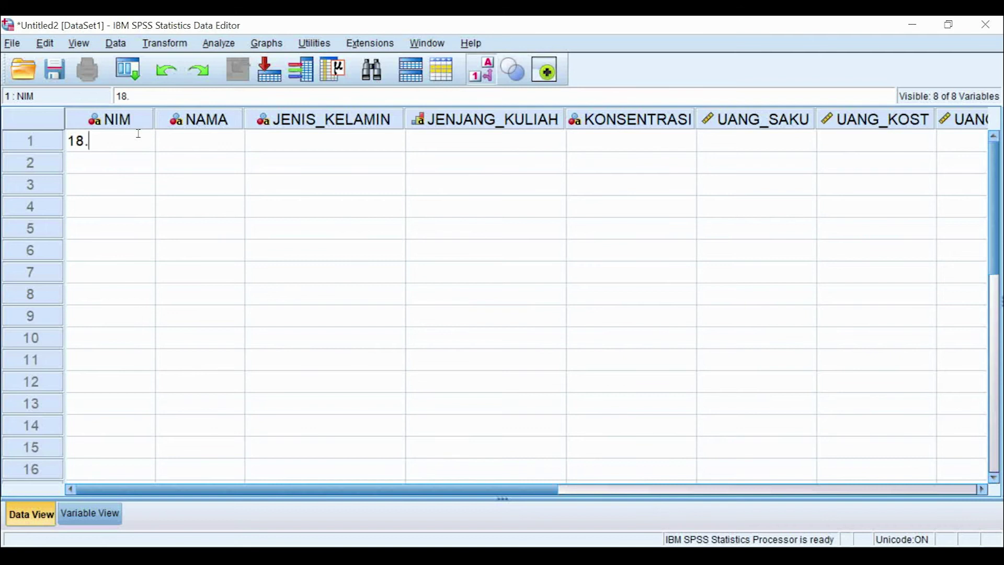
{"action": "left_click", "coordinate": [209, 145]}
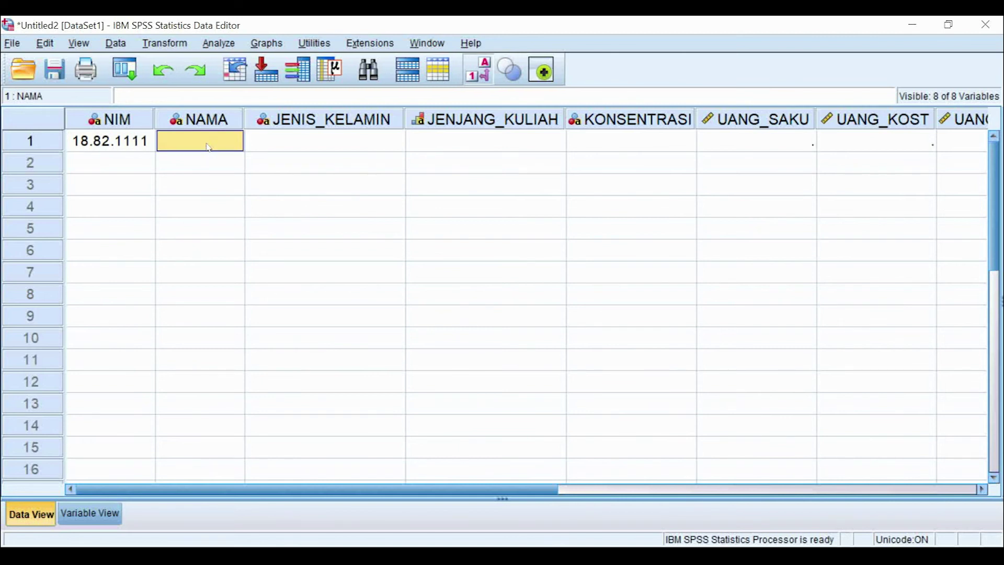
{"action": "type", "text": "IIA aYLI"}
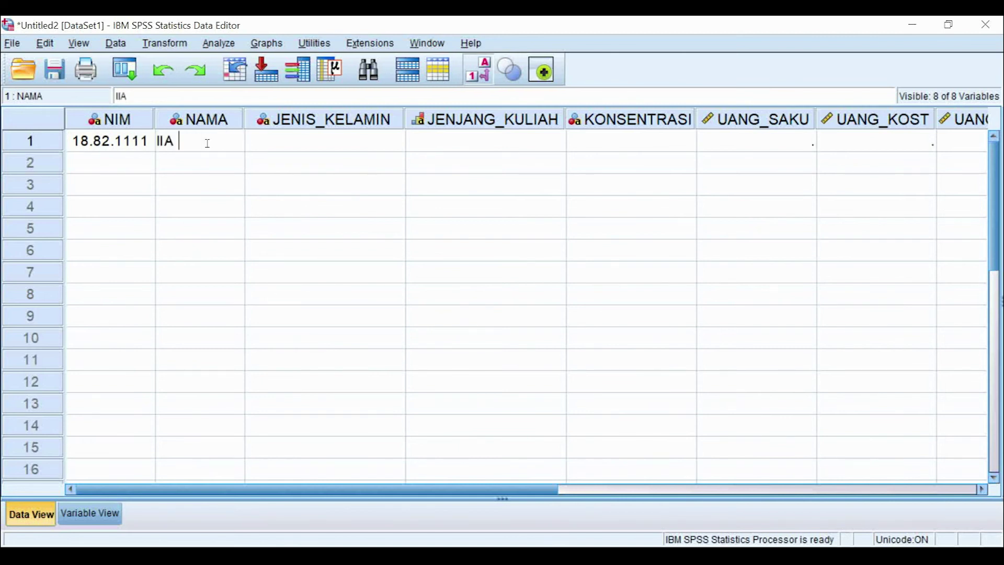
{"action": "key", "text": "BackSpace"}
{"action": "key", "text": "BackSpace"}
{"action": "key", "text": "BackSpace"}
{"action": "key", "text": "BackSpace"}
{"action": "key", "text": "BackSpace"}
{"action": "key", "text": "BackSpace"}
{"action": "key", "text": "BackSpace"}
{"action": "key", "text": "BackSpace"}
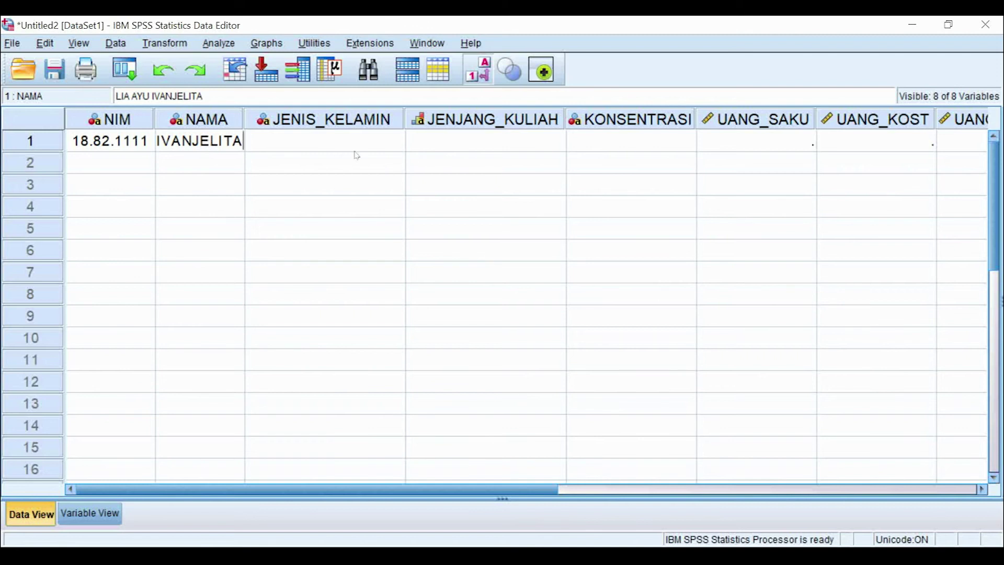
{"action": "left_click", "coordinate": [390, 146]}
Step: Look at the first student's gender choices, then go back to Variable View
{"action": "left_click", "coordinate": [400, 146]}
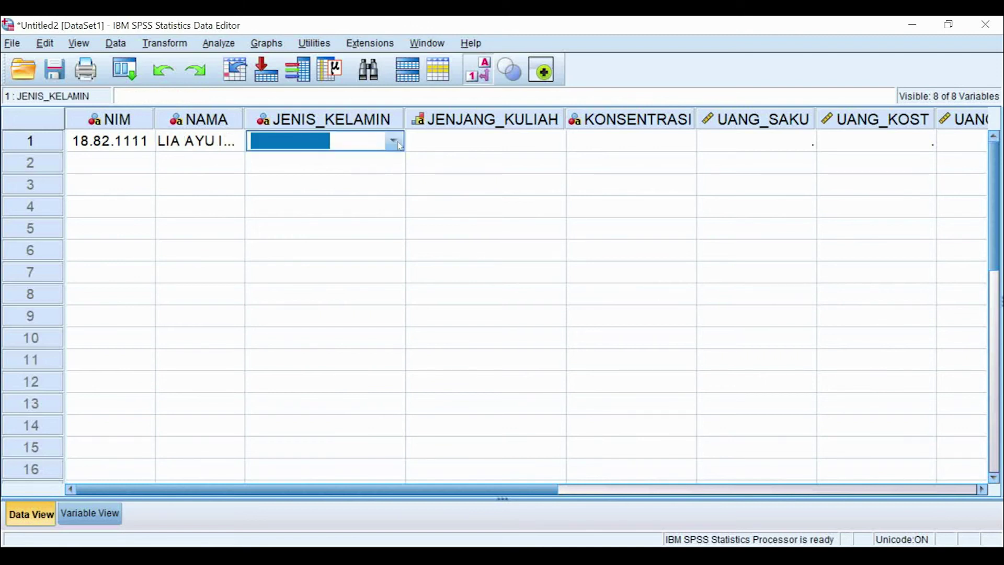
{"action": "left_click", "coordinate": [395, 142]}
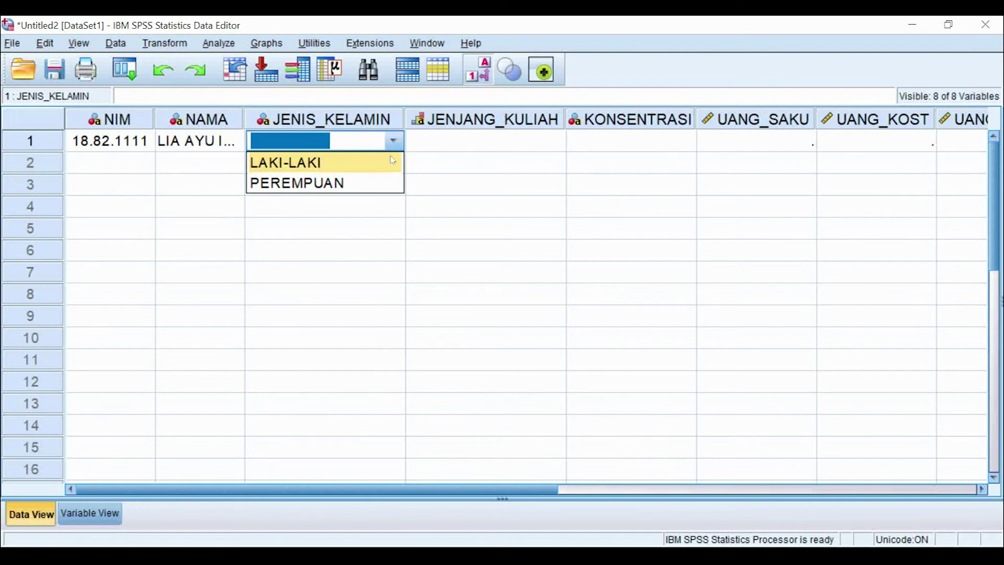
{"action": "left_click", "coordinate": [393, 159]}
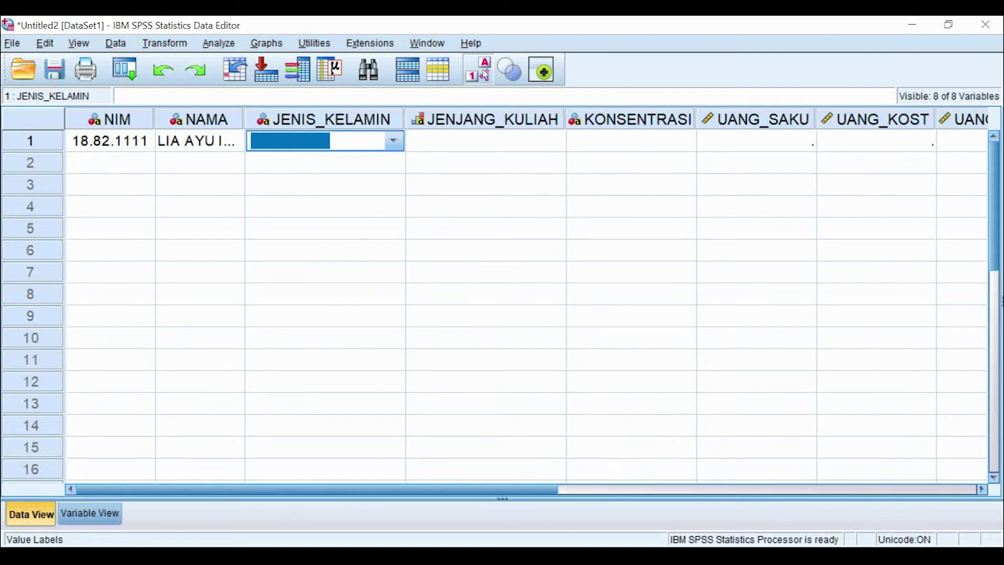
{"action": "left_click", "coordinate": [395, 142]}
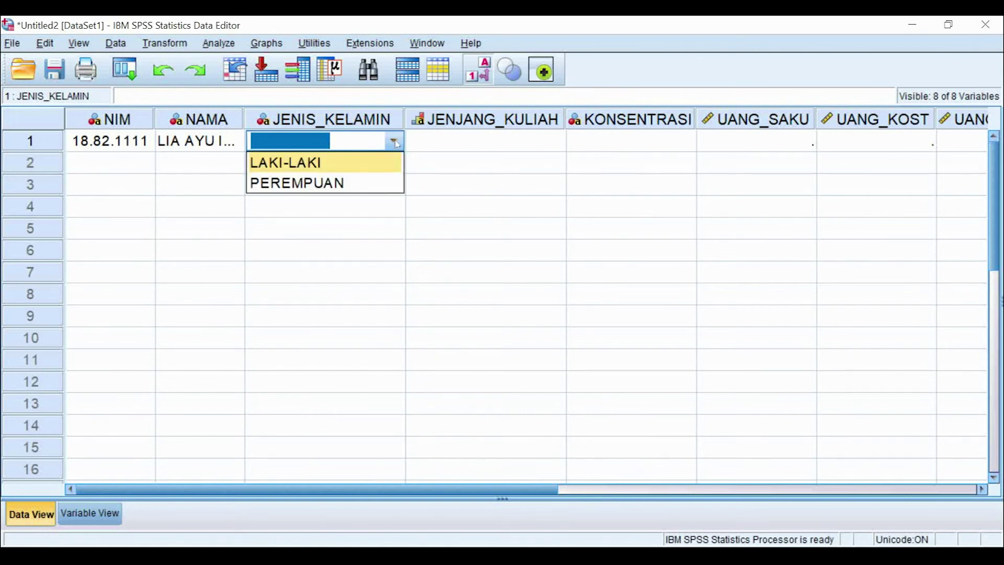
{"action": "left_click", "coordinate": [113, 517]}
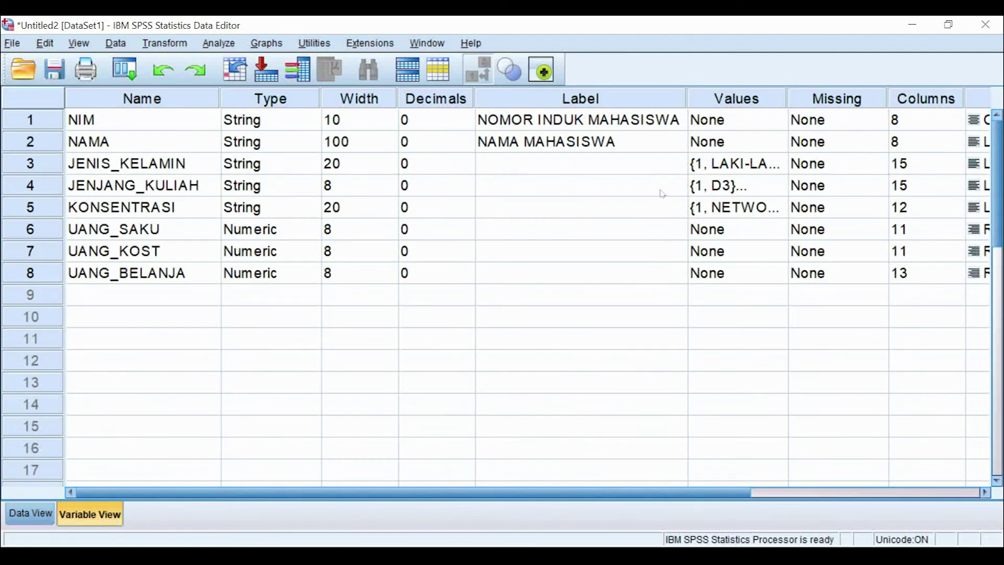
Step: Show value labels in Data View and set the first student's gender to PEREMPUAN
{"action": "left_click", "coordinate": [747, 97]}
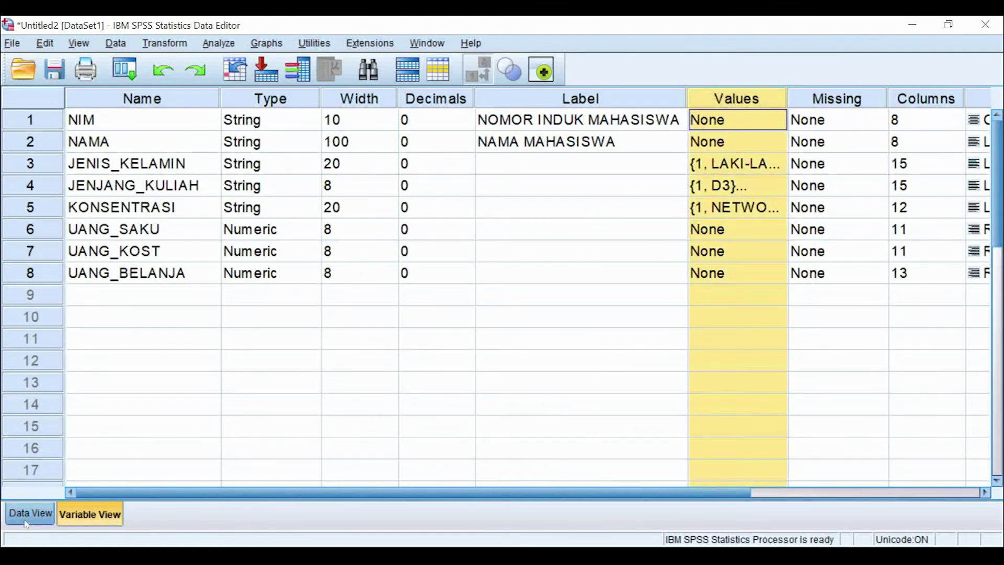
{"action": "left_click", "coordinate": [30, 514]}
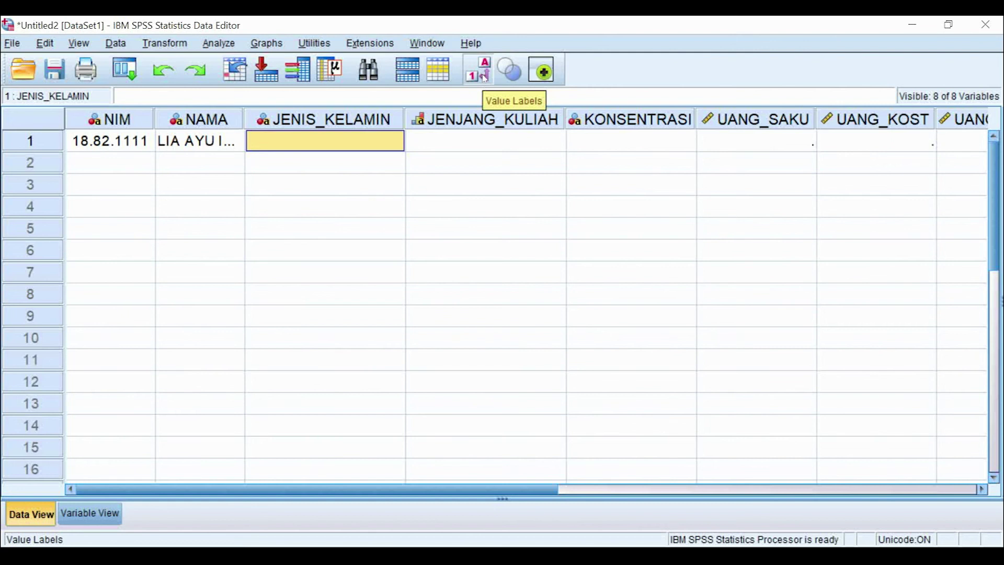
{"action": "left_click", "coordinate": [485, 77]}
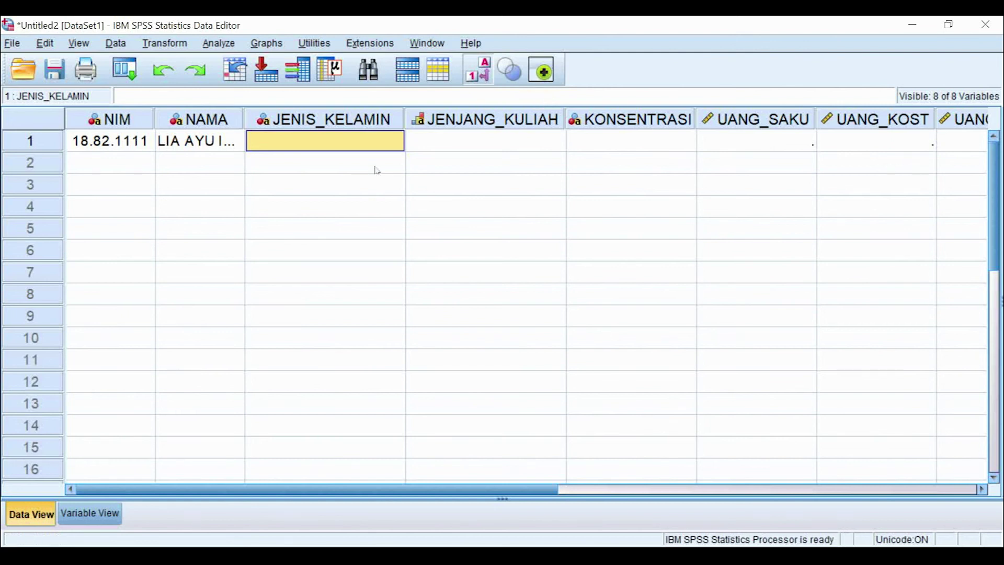
{"action": "left_click", "coordinate": [395, 141]}
{"action": "left_click", "coordinate": [395, 142]}
{"action": "left_click", "coordinate": [314, 183]}
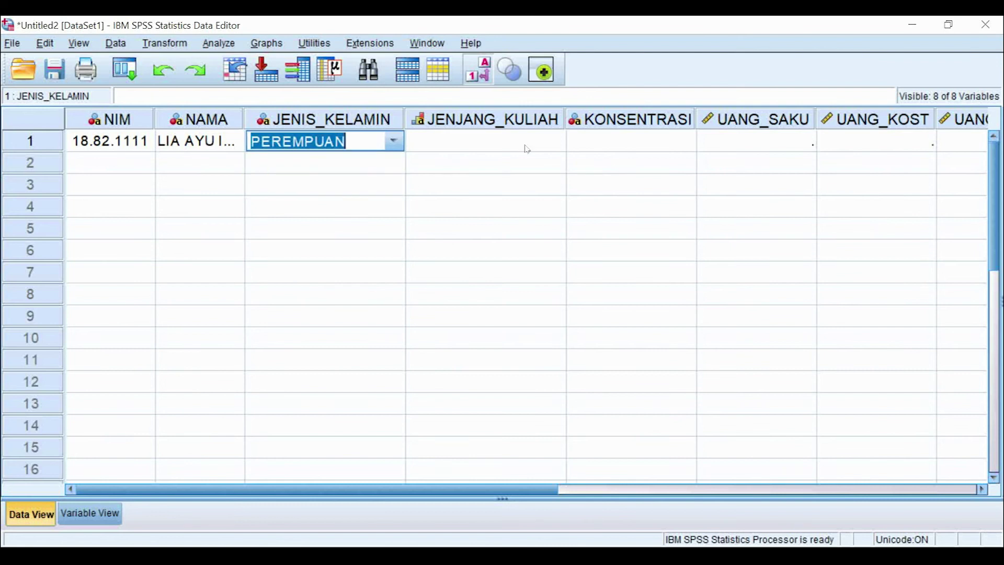
Step: Set the first student's study level to S2 and concentration to ECOMMERCE, and widen NAMA
{"action": "left_click", "coordinate": [549, 140]}
{"action": "left_click", "coordinate": [555, 140]}
{"action": "left_click", "coordinate": [555, 140]}
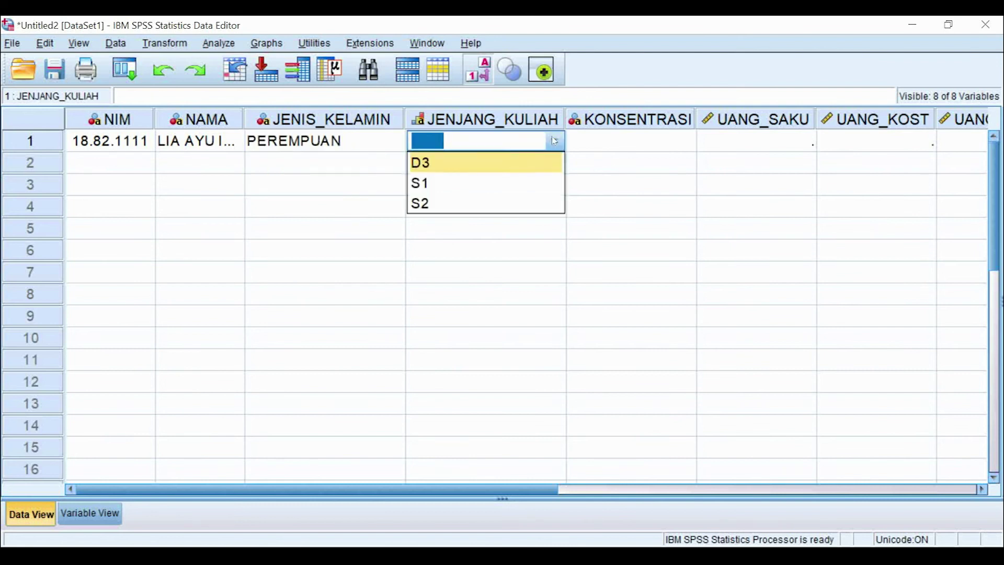
{"action": "left_click", "coordinate": [544, 204]}
{"action": "left_click", "coordinate": [685, 146]}
{"action": "left_click", "coordinate": [684, 143]}
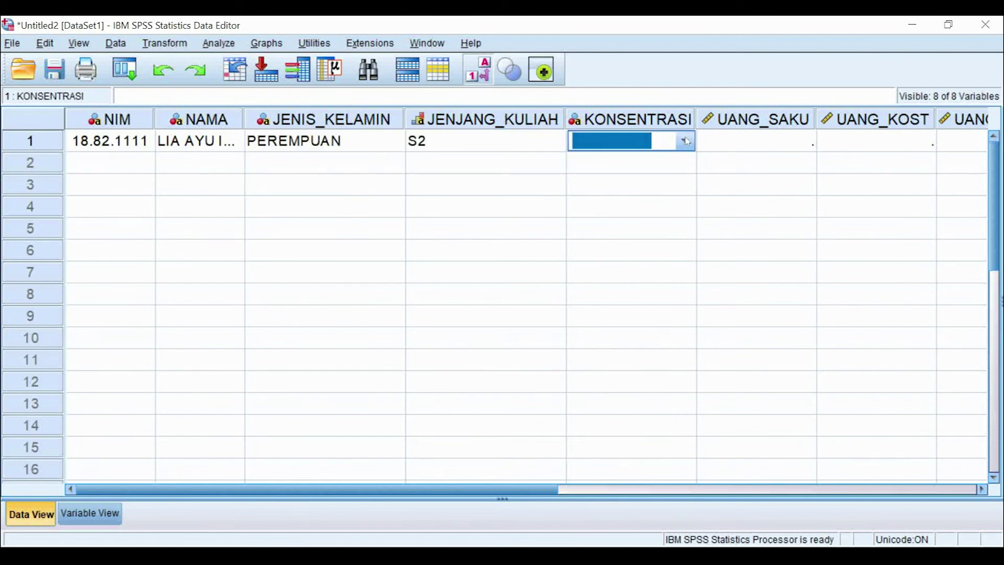
{"action": "left_click", "coordinate": [684, 140]}
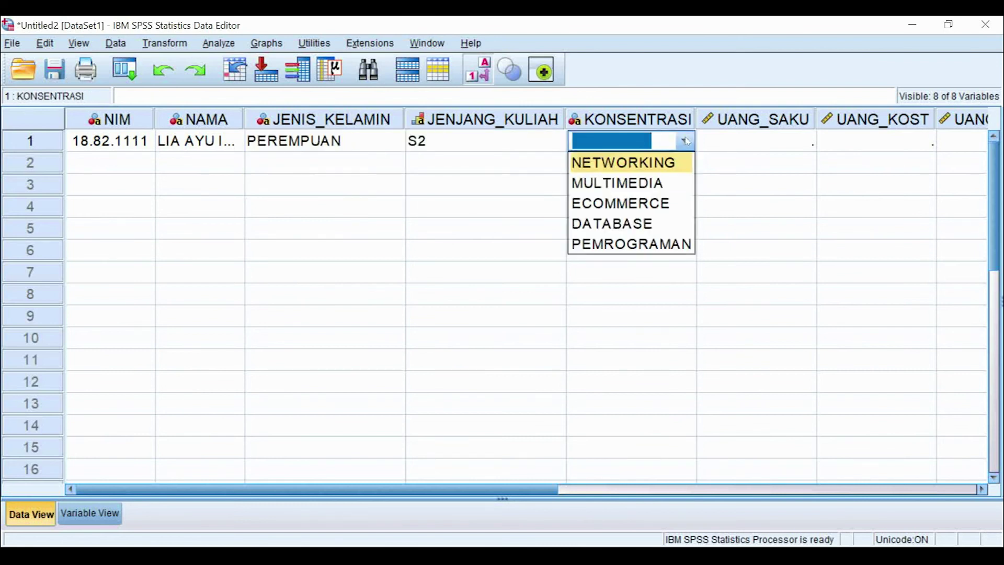
{"action": "left_click", "coordinate": [651, 205]}
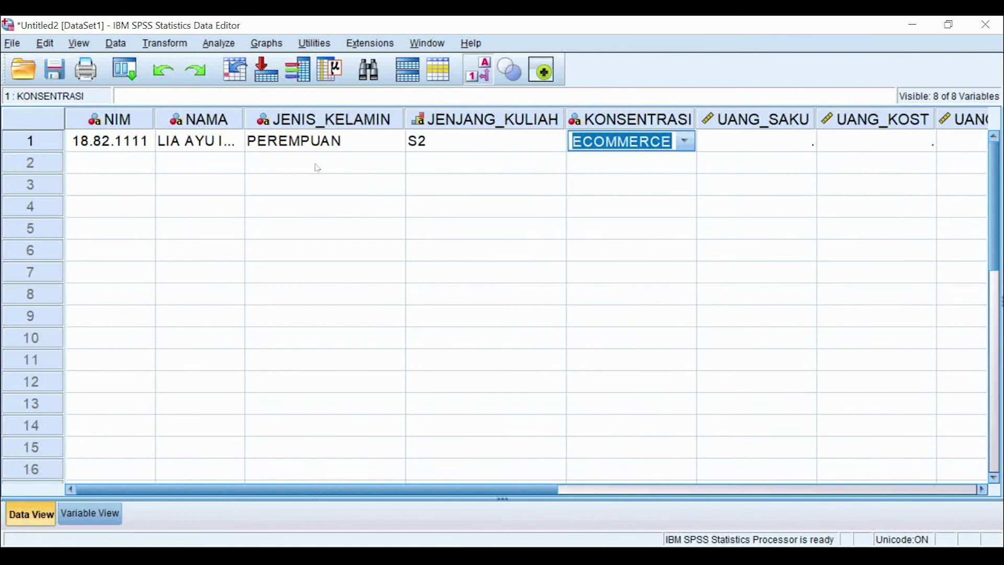
{"action": "left_click_drag", "start_coordinate": [242, 115], "coordinate": [335, 117]}
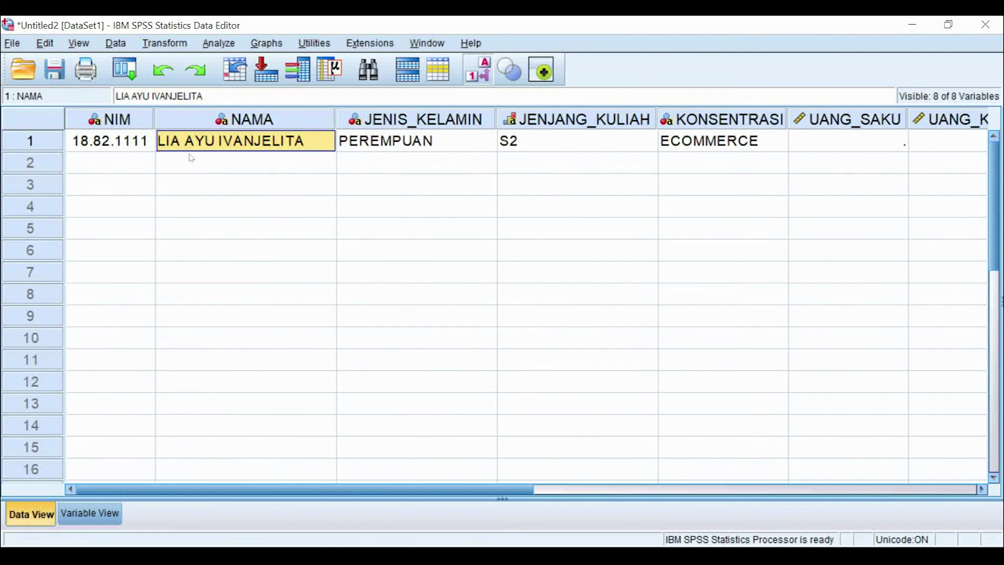
{"action": "left_click", "coordinate": [137, 166]}
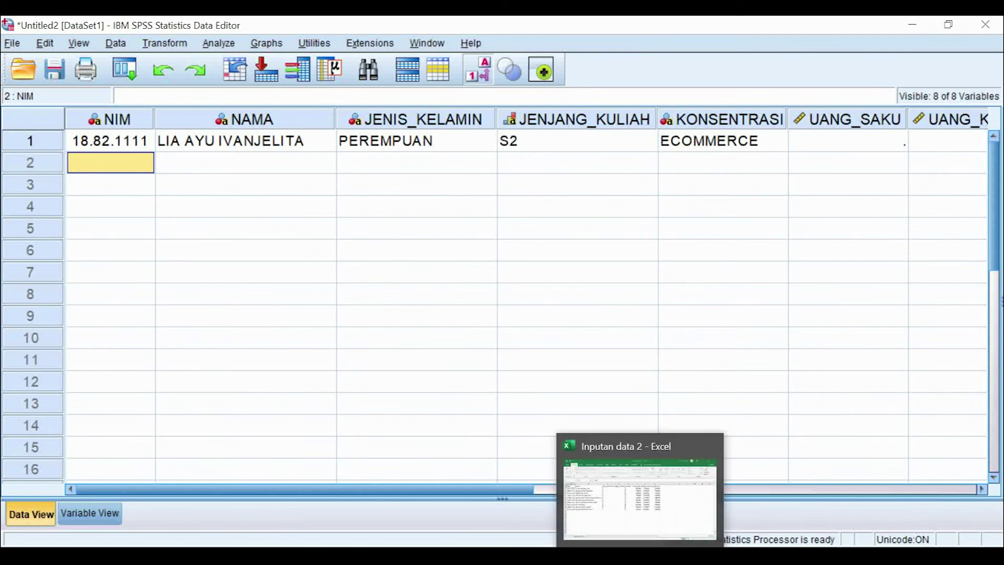
Step: Copy cells A3:B11 (NIM and Nama of nine students) from Excel, then return to SPSS
{"action": "left_click", "coordinate": [641, 555]}
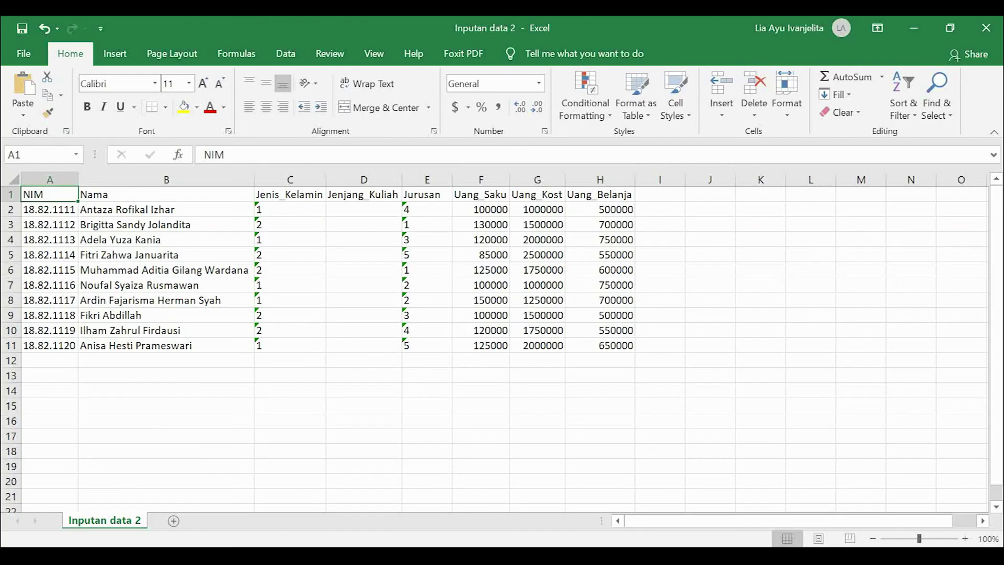
{"action": "left_click", "coordinate": [56, 225]}
{"action": "left_click_drag", "start_coordinate": [56, 226], "coordinate": [154, 355]}
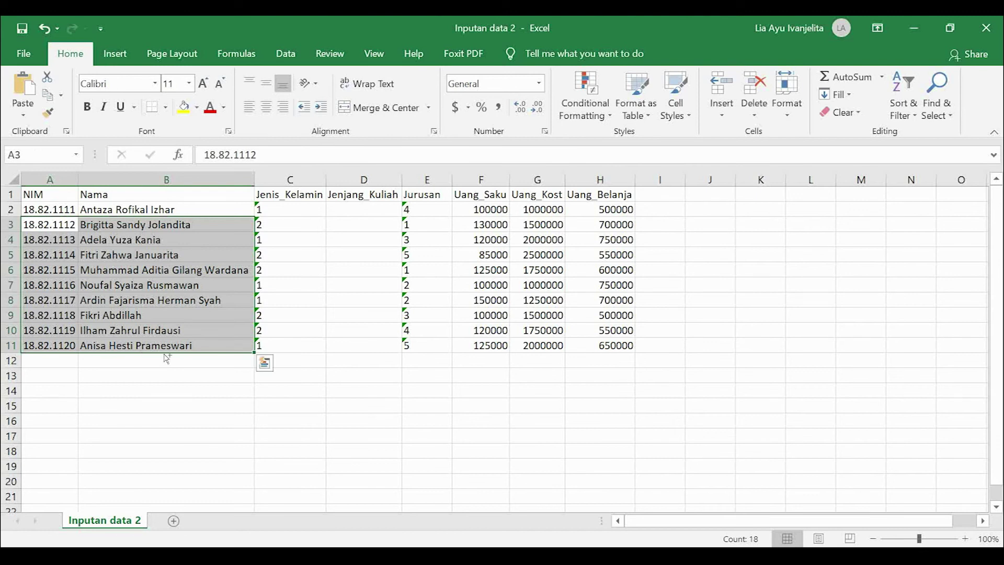
{"action": "key", "text": "ctrl+c"}
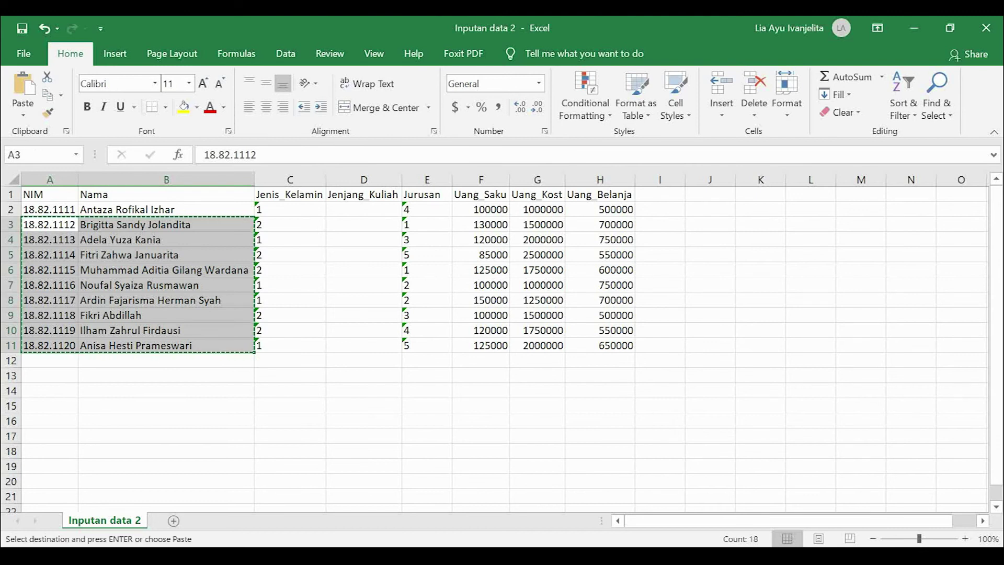
{"action": "left_click", "coordinate": [800, 492]}
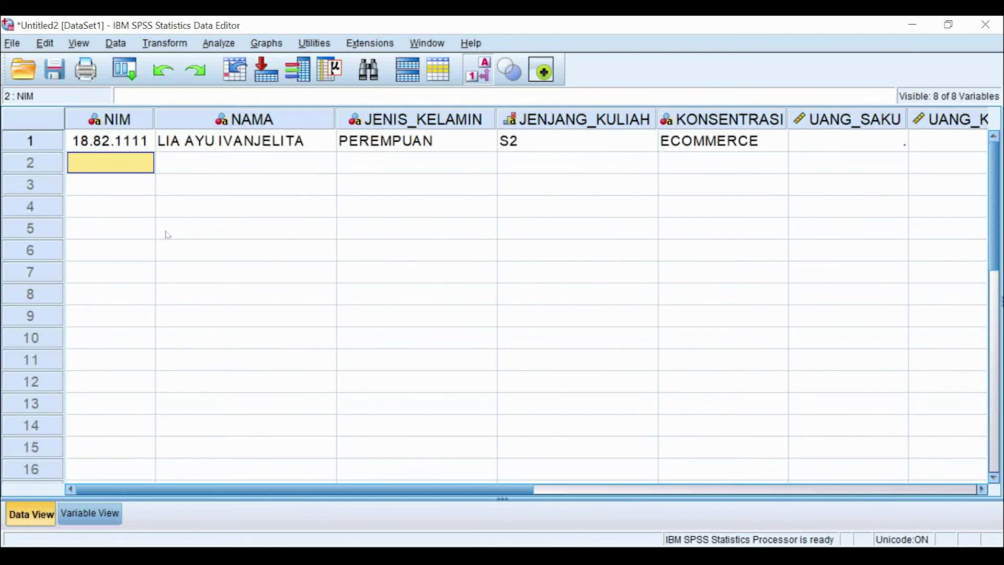
Step: Paste the nine students' NIM and names, then set rows 2–10 gender (PEREMPUAN ×3, LAKI-LAKI ×2, PEREMPUAN, LAKI-LAKI ×2, PEREMPUAN)
{"action": "key", "text": "ctrl+v"}
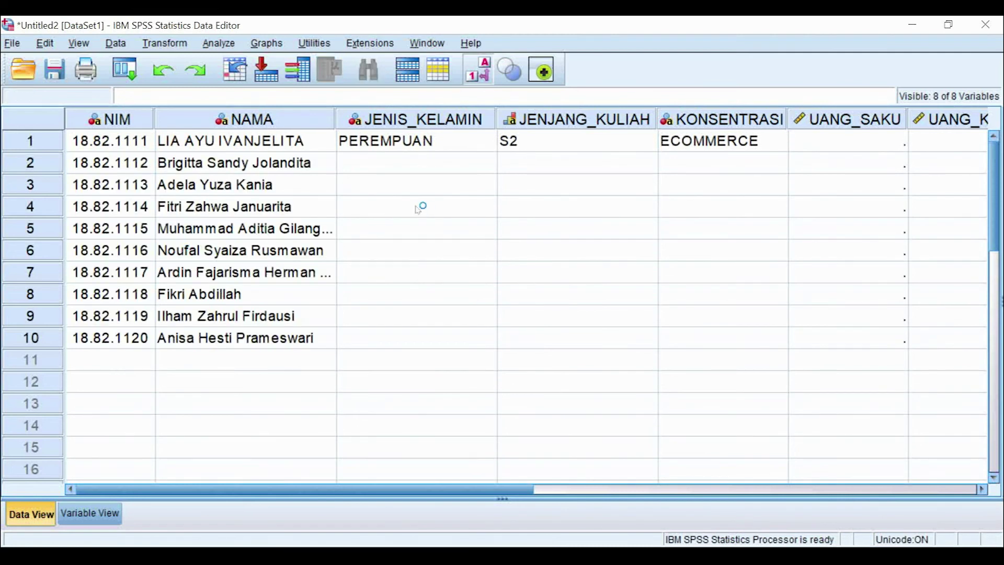
{"action": "left_click", "coordinate": [487, 164]}
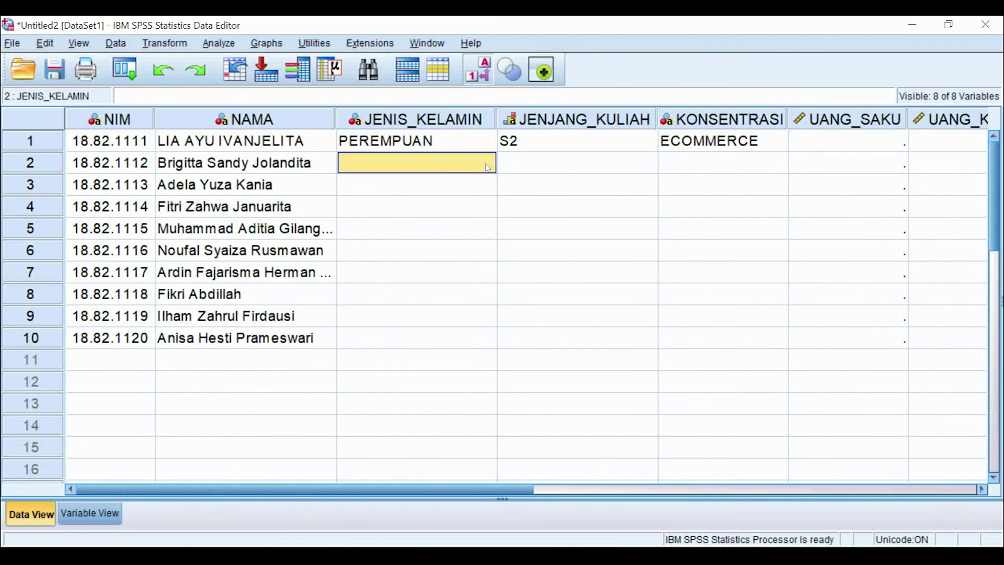
{"action": "left_click", "coordinate": [487, 167]}
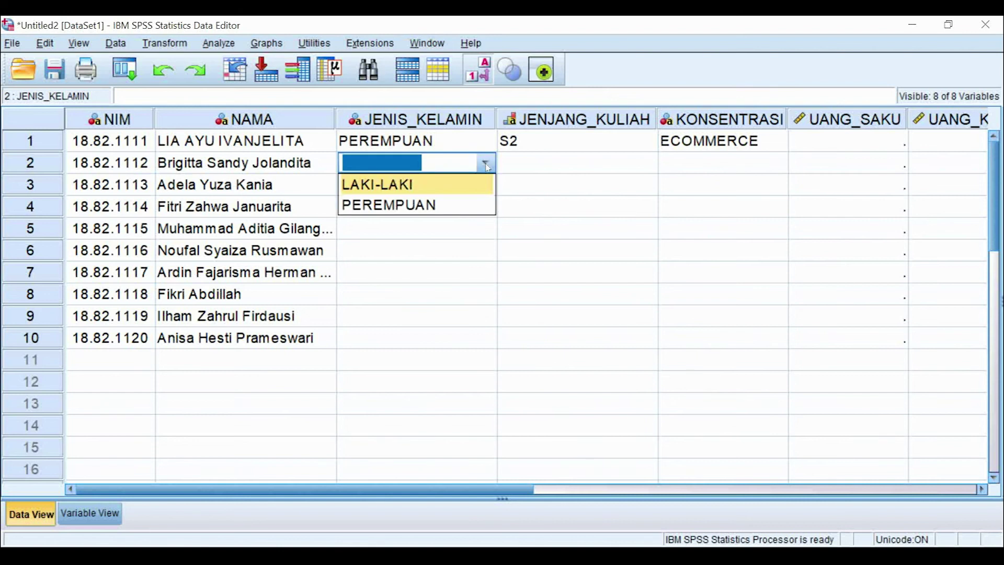
{"action": "left_click", "coordinate": [470, 205]}
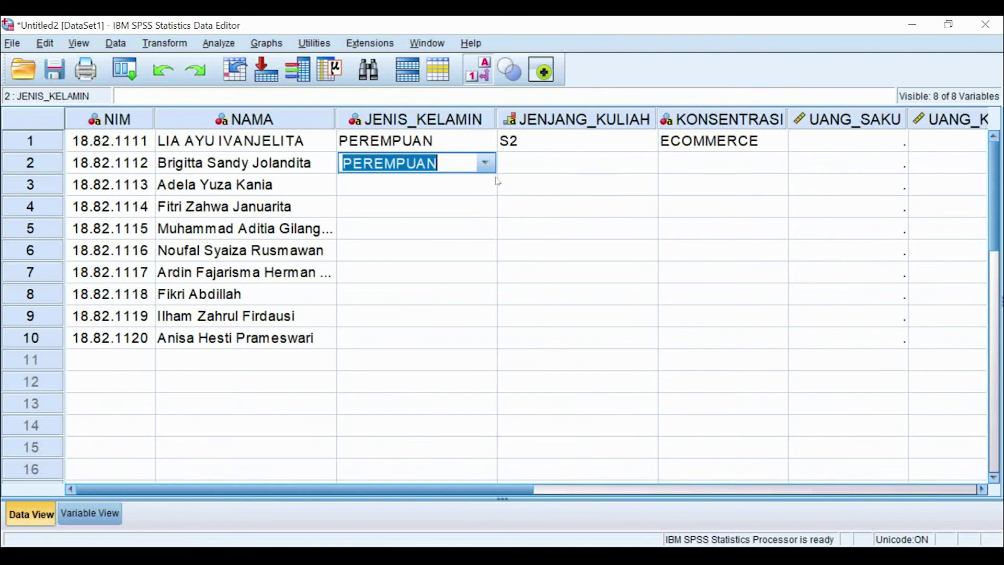
{"action": "left_click", "coordinate": [487, 187]}
{"action": "left_click", "coordinate": [481, 227]}
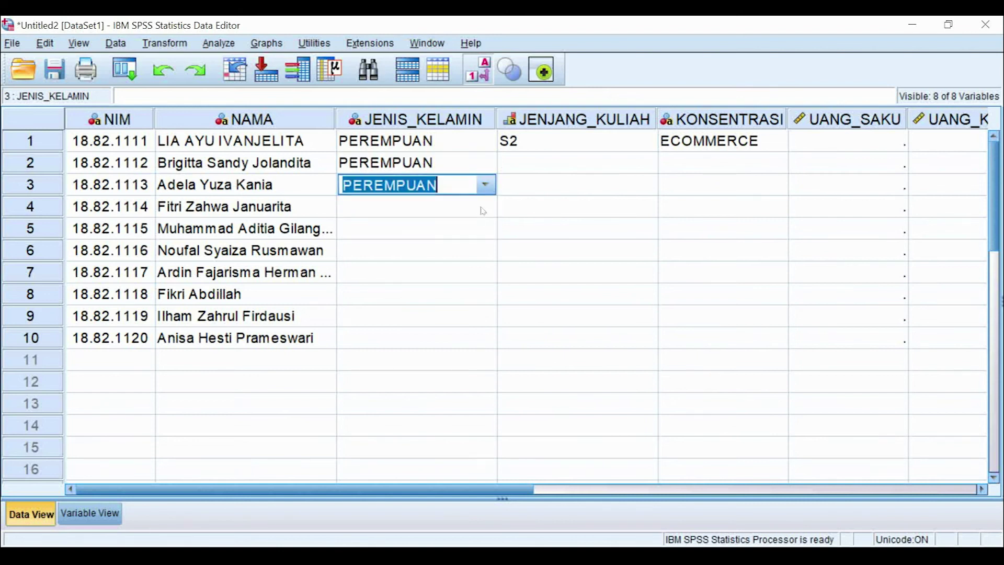
{"action": "left_click", "coordinate": [486, 208]}
{"action": "left_click", "coordinate": [485, 207]}
{"action": "left_click", "coordinate": [481, 249]}
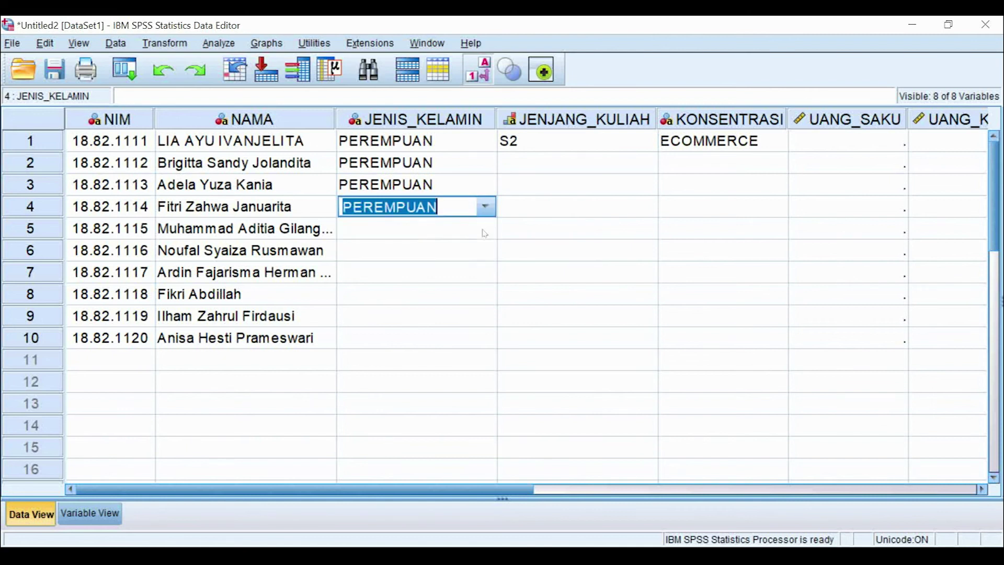
{"action": "left_click", "coordinate": [486, 228]}
{"action": "left_click", "coordinate": [485, 229]}
{"action": "left_click", "coordinate": [485, 257]}
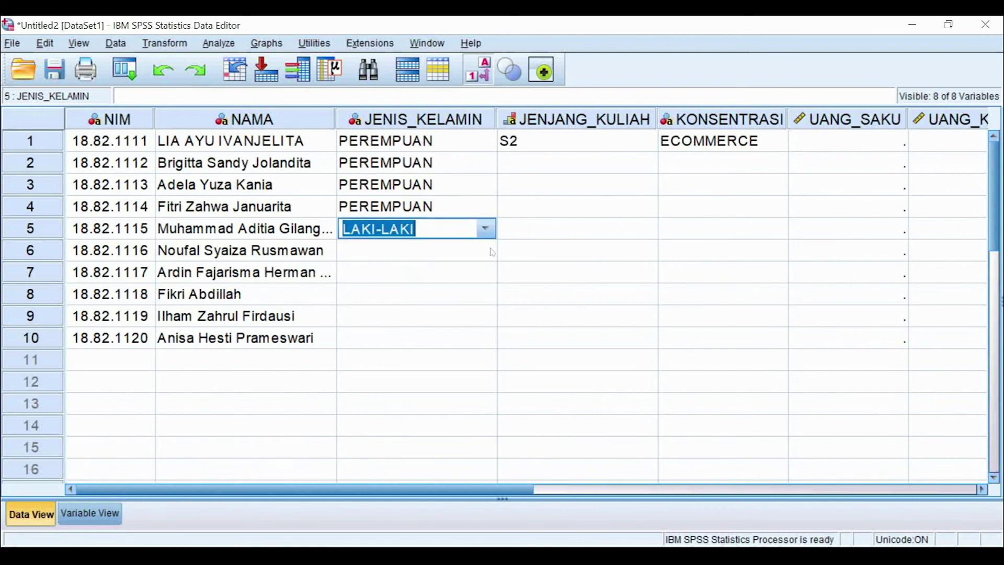
{"action": "left_click", "coordinate": [487, 251]}
{"action": "left_click", "coordinate": [488, 251]}
{"action": "left_click", "coordinate": [489, 273]}
{"action": "left_click", "coordinate": [490, 276]}
{"action": "left_click", "coordinate": [491, 277]}
{"action": "left_click", "coordinate": [479, 314]}
{"action": "left_click", "coordinate": [484, 302]}
{"action": "left_click", "coordinate": [484, 296]}
{"action": "left_click", "coordinate": [481, 316]}
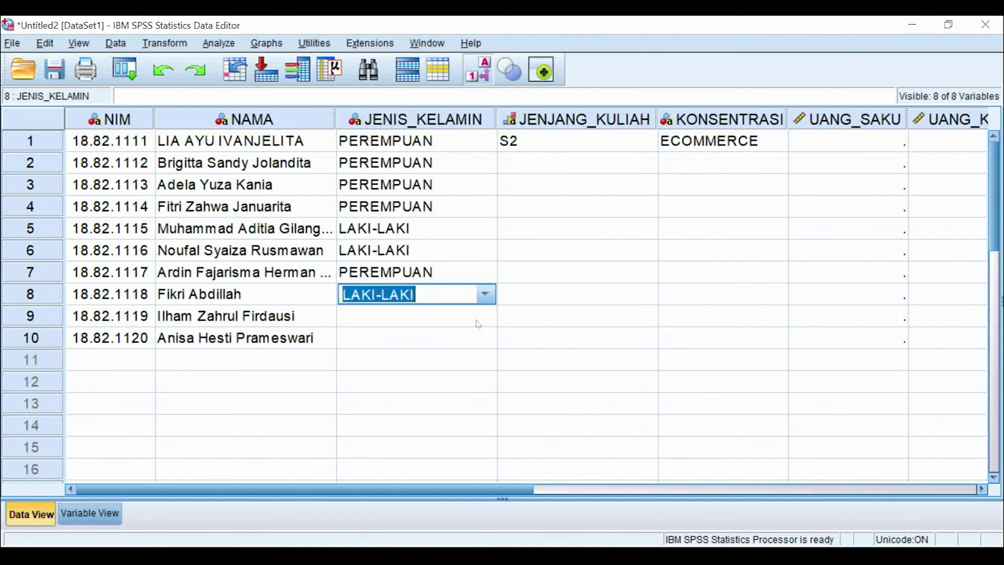
{"action": "left_click", "coordinate": [486, 321]}
{"action": "left_click", "coordinate": [486, 319]}
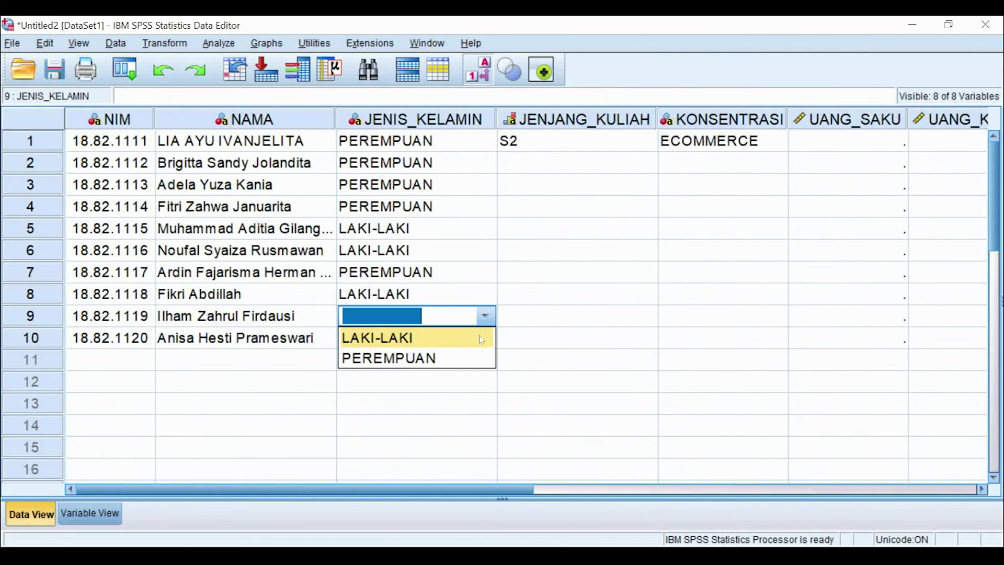
{"action": "left_click", "coordinate": [481, 339]}
{"action": "left_click", "coordinate": [484, 338]}
{"action": "left_click", "coordinate": [485, 338]}
{"action": "left_click", "coordinate": [474, 381]}
Step: Set JENJANG_KULIAH for rows 2–10: D3, S1, S1, D3, S1, S1, S1, D3, S1
{"action": "left_click", "coordinate": [596, 163]}
{"action": "left_click", "coordinate": [647, 163]}
{"action": "left_click", "coordinate": [632, 186]}
{"action": "left_click", "coordinate": [628, 186]}
{"action": "left_click", "coordinate": [646, 185]}
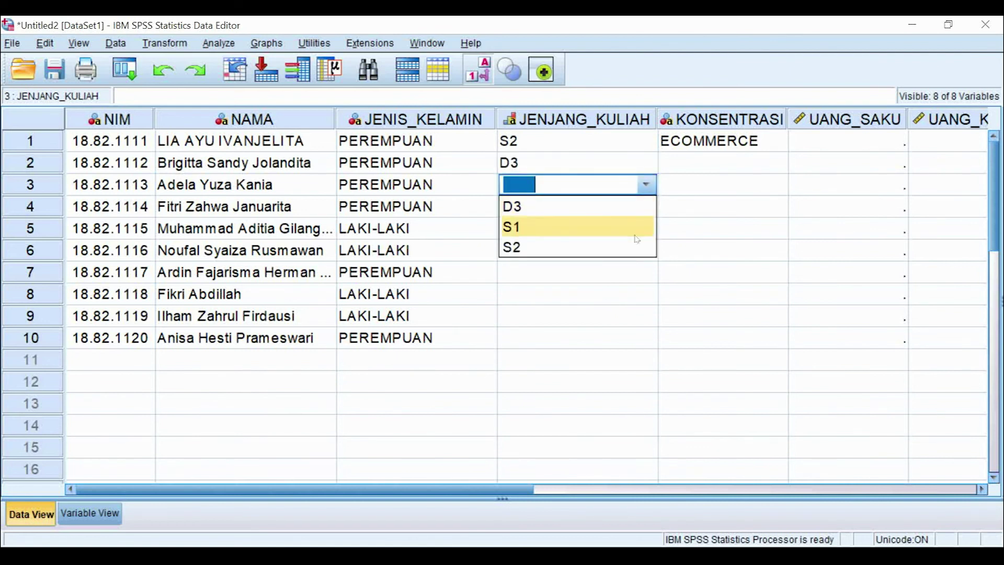
{"action": "left_click", "coordinate": [636, 239]}
{"action": "left_click", "coordinate": [630, 207]}
{"action": "left_click", "coordinate": [646, 206]}
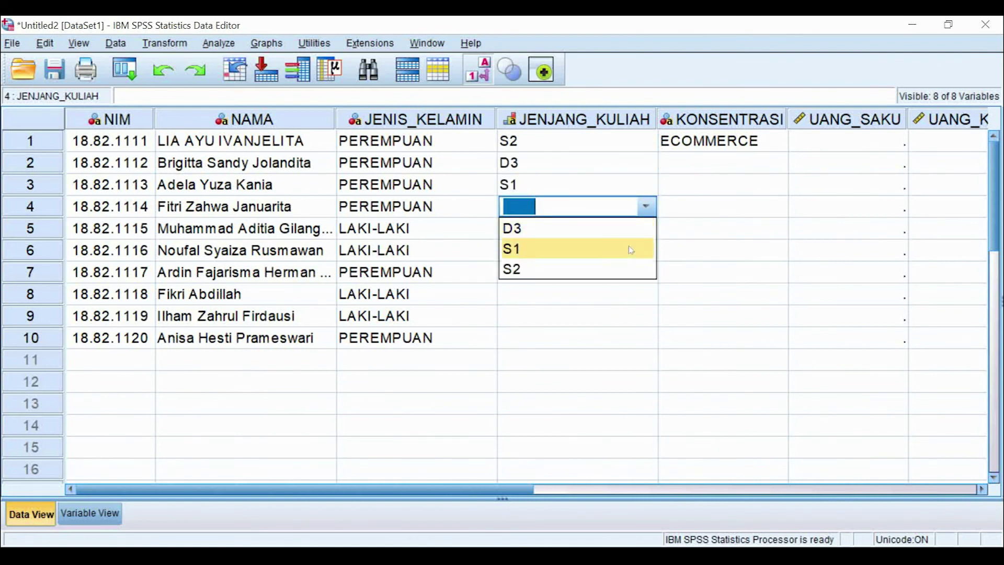
{"action": "left_click", "coordinate": [631, 250]}
{"action": "left_click", "coordinate": [628, 229]}
{"action": "left_click", "coordinate": [646, 229]}
{"action": "left_click", "coordinate": [639, 255]}
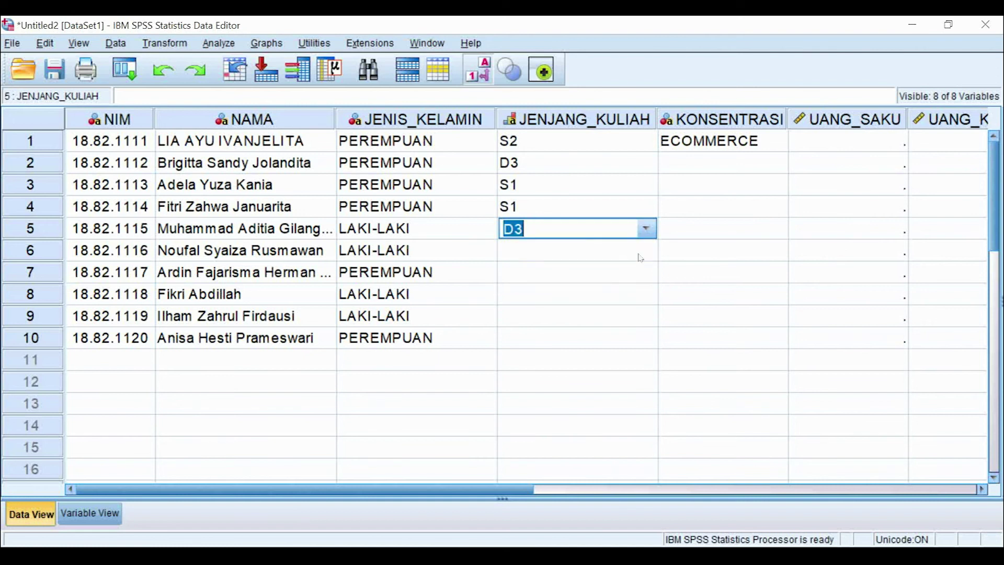
{"action": "left_click", "coordinate": [642, 252]}
{"action": "left_click", "coordinate": [646, 250]}
{"action": "left_click", "coordinate": [630, 290]}
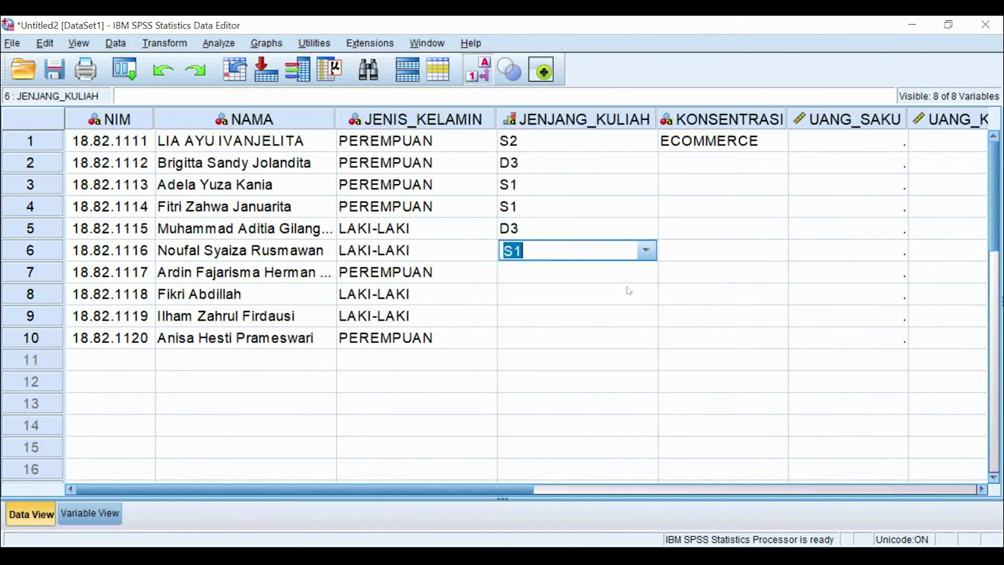
{"action": "left_click", "coordinate": [644, 272]}
{"action": "left_click", "coordinate": [647, 272]}
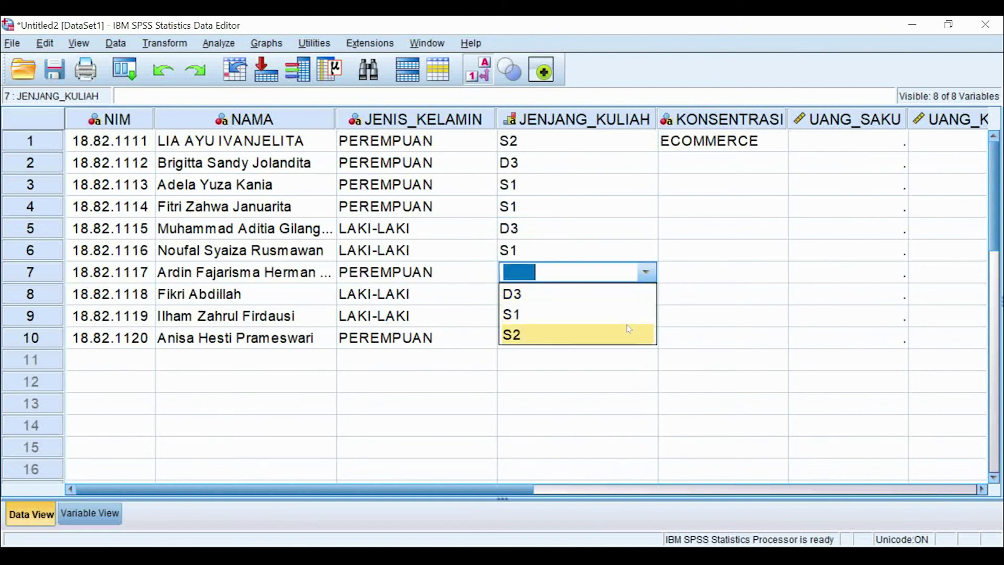
{"action": "left_click", "coordinate": [623, 315]}
{"action": "left_click", "coordinate": [642, 293]}
{"action": "left_click", "coordinate": [646, 294]}
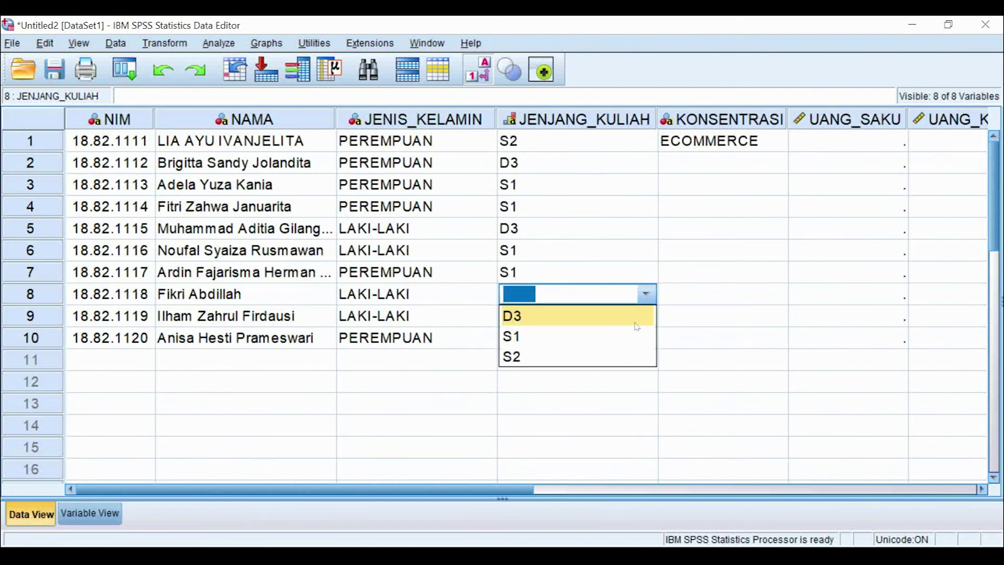
{"action": "left_click", "coordinate": [626, 341]}
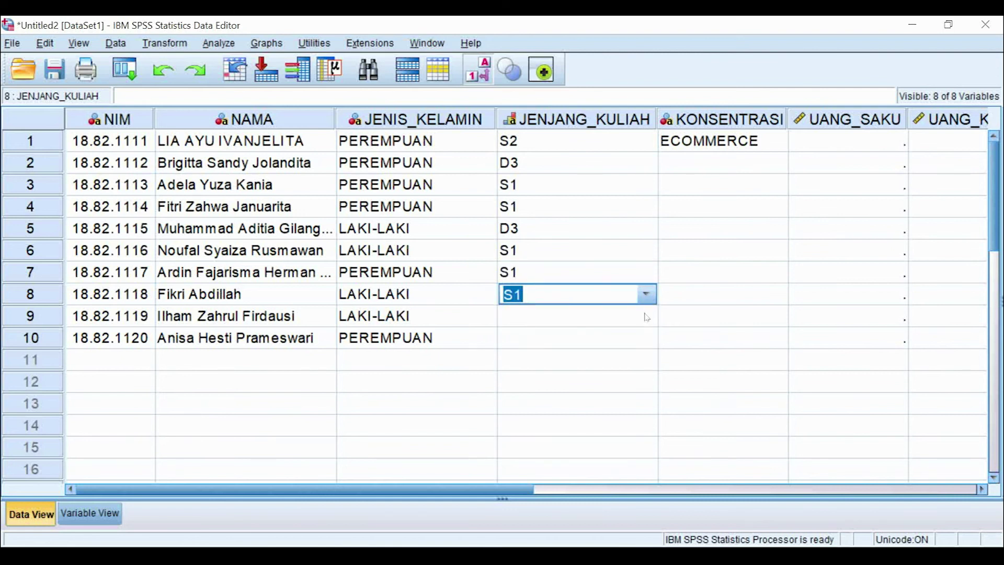
{"action": "left_click", "coordinate": [646, 317]}
{"action": "left_click", "coordinate": [647, 317]}
{"action": "left_click", "coordinate": [643, 339]}
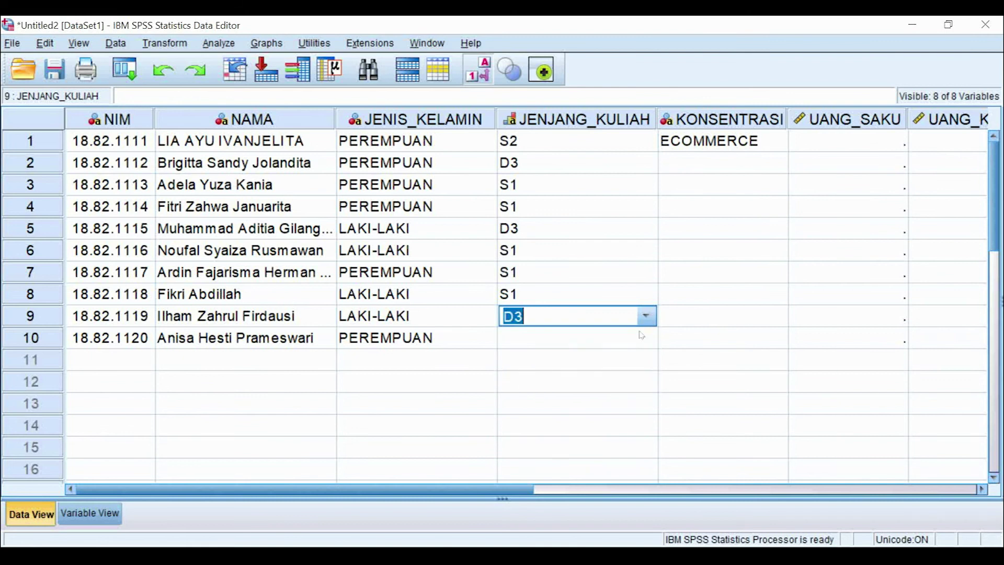
{"action": "left_click", "coordinate": [646, 337]}
{"action": "left_click", "coordinate": [646, 338]}
{"action": "left_click", "coordinate": [609, 379]}
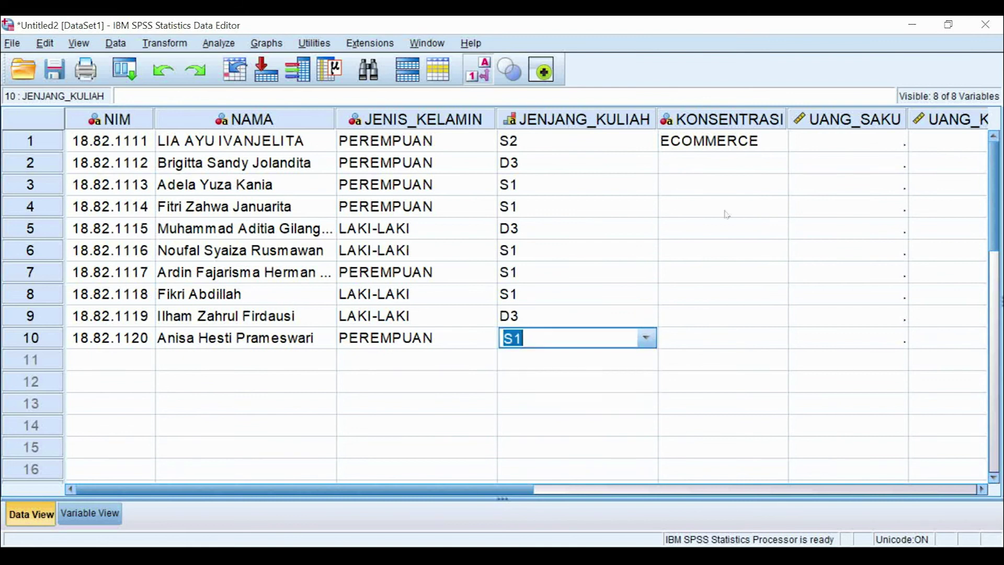
Step: Set KONSENTRASI for rows 2–10: NETWORKING, MULTIMEDIA, ECOMMERCE, MULTIMEDIA, MULTIMEDIA, ECOMMERCE, MULTIMEDIA, ECOMMERCE, ECOMMERCE
{"action": "left_click", "coordinate": [773, 165]}
{"action": "left_click", "coordinate": [775, 164]}
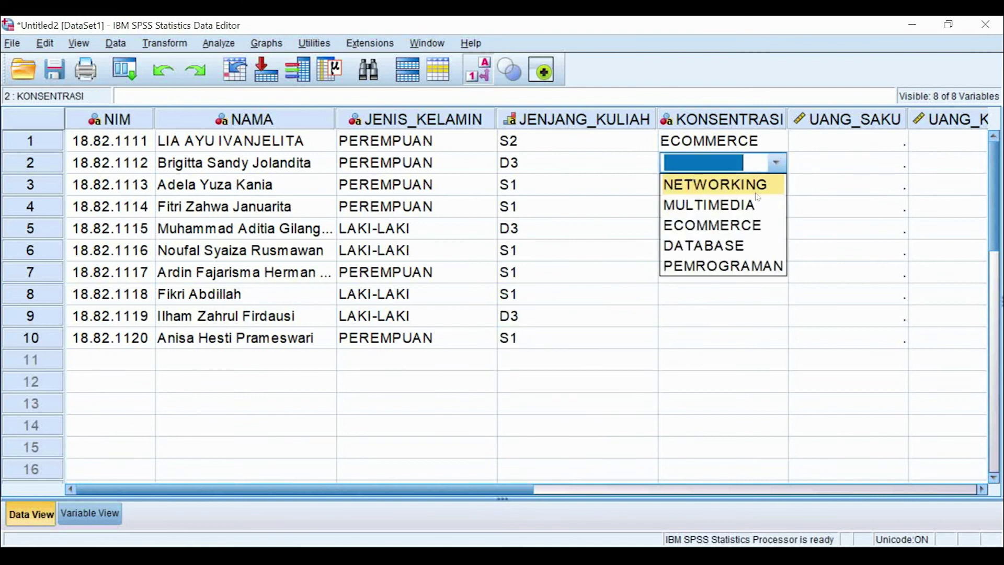
{"action": "left_click", "coordinate": [757, 186]}
{"action": "left_click", "coordinate": [775, 186]}
{"action": "left_click", "coordinate": [776, 184]}
{"action": "left_click", "coordinate": [769, 225]}
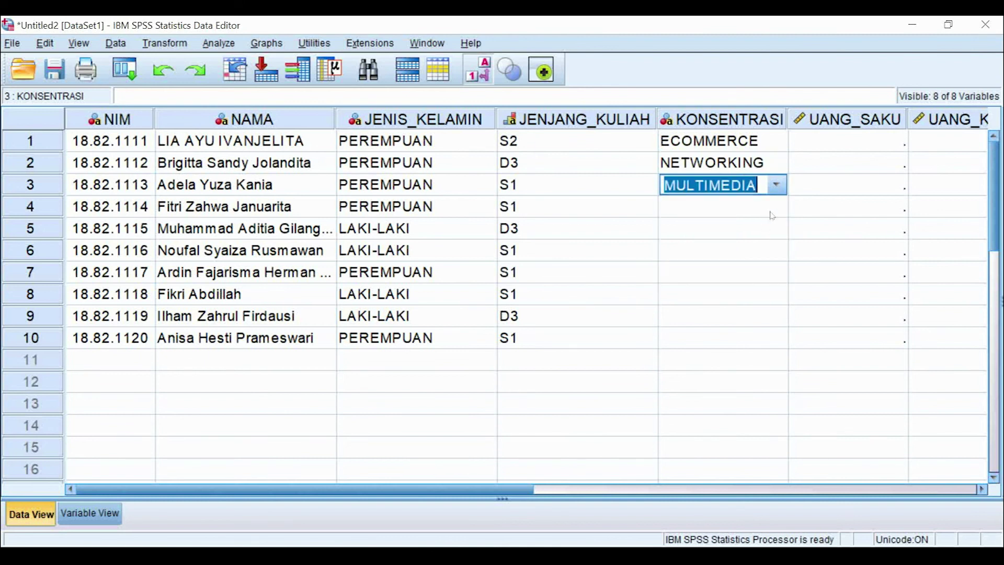
{"action": "left_click", "coordinate": [772, 212]}
{"action": "left_click", "coordinate": [777, 207]}
{"action": "left_click", "coordinate": [757, 267]}
{"action": "left_click", "coordinate": [758, 267]}
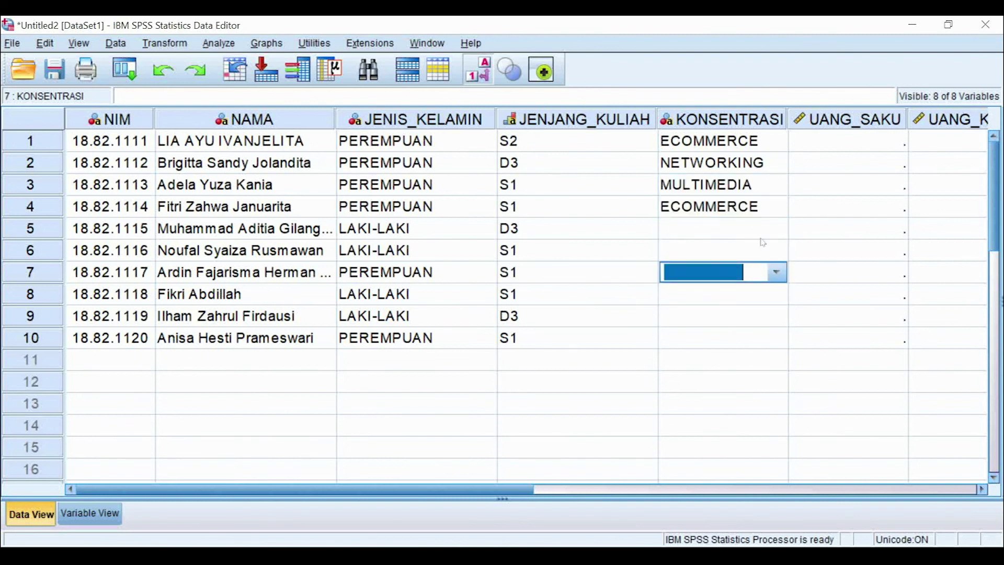
{"action": "left_click", "coordinate": [763, 230]}
{"action": "left_click", "coordinate": [763, 231]}
{"action": "left_click", "coordinate": [763, 262]}
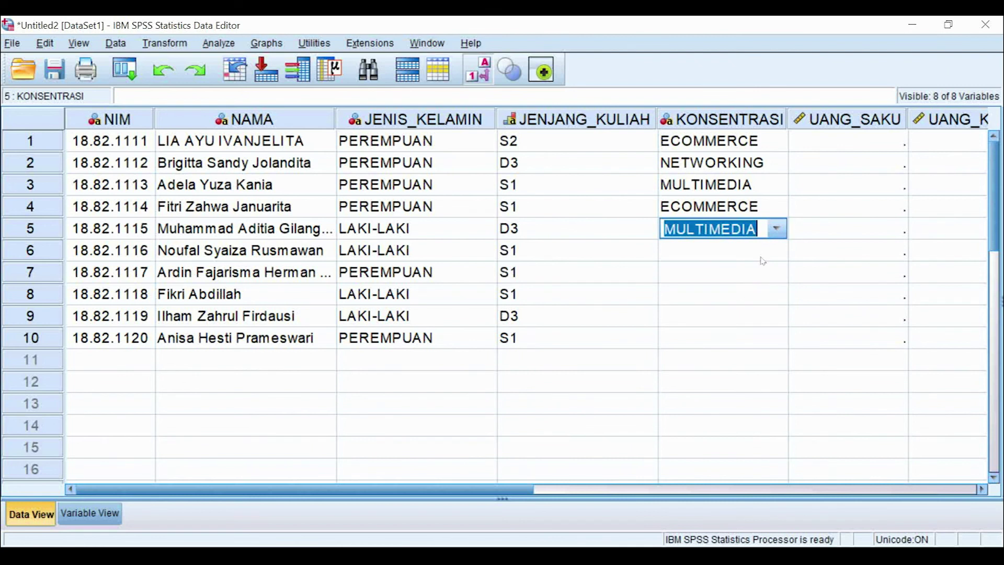
{"action": "left_click", "coordinate": [762, 259]}
{"action": "left_click", "coordinate": [766, 259]}
{"action": "left_click", "coordinate": [771, 285]}
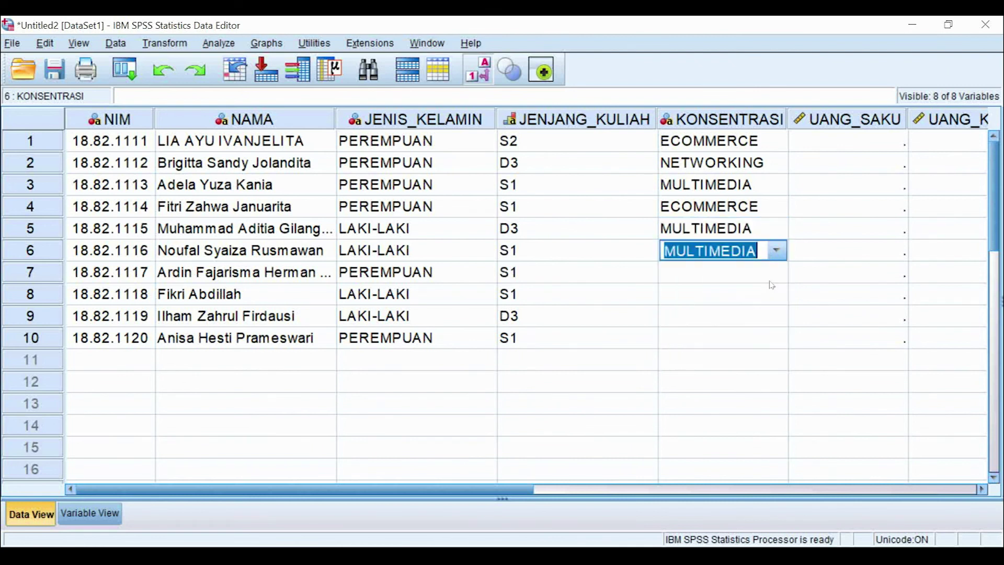
{"action": "left_click", "coordinate": [771, 275]}
{"action": "left_click", "coordinate": [776, 273]}
{"action": "left_click", "coordinate": [764, 335]}
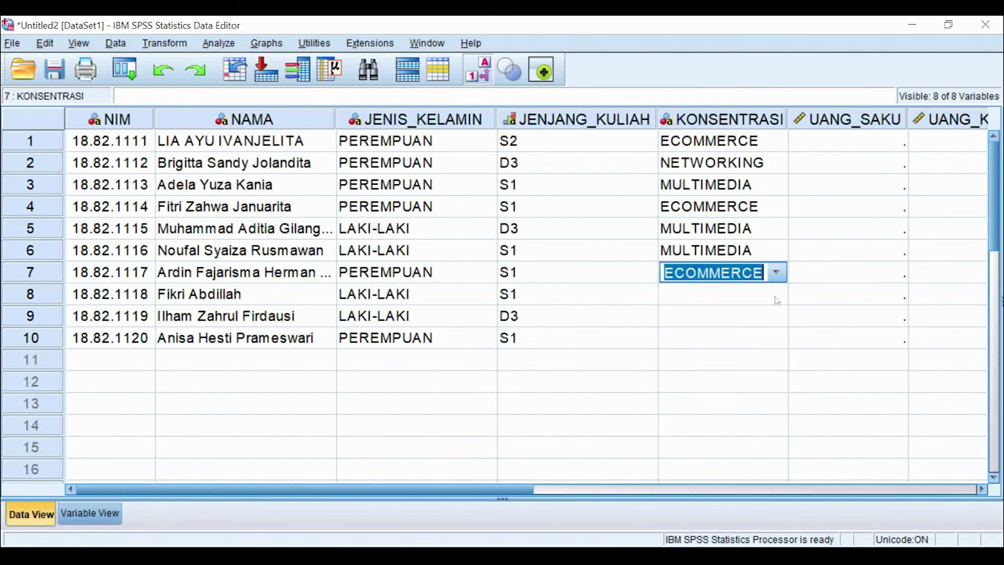
{"action": "left_click", "coordinate": [777, 299]}
{"action": "left_click", "coordinate": [776, 294]}
{"action": "left_click", "coordinate": [764, 335]}
{"action": "left_click", "coordinate": [776, 318]}
{"action": "left_click", "coordinate": [776, 319]}
{"action": "left_click", "coordinate": [756, 378]}
{"action": "left_click", "coordinate": [773, 338]}
{"action": "left_click", "coordinate": [774, 340]}
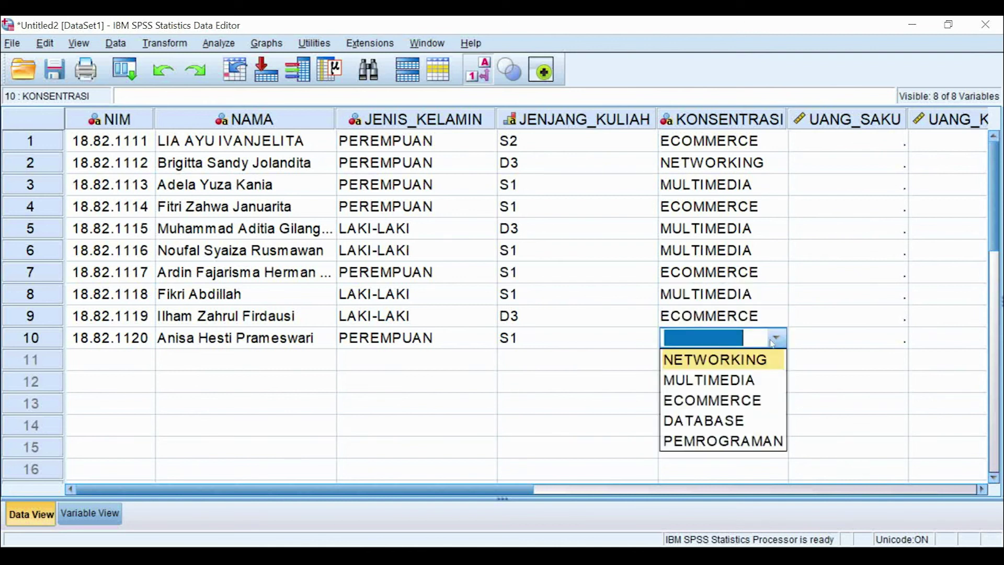
{"action": "left_click", "coordinate": [753, 401]}
Step: Copy the ten students' money columns (F2:H11) from Excel for pasting into UANG_SAKU
{"action": "left_click", "coordinate": [889, 147]}
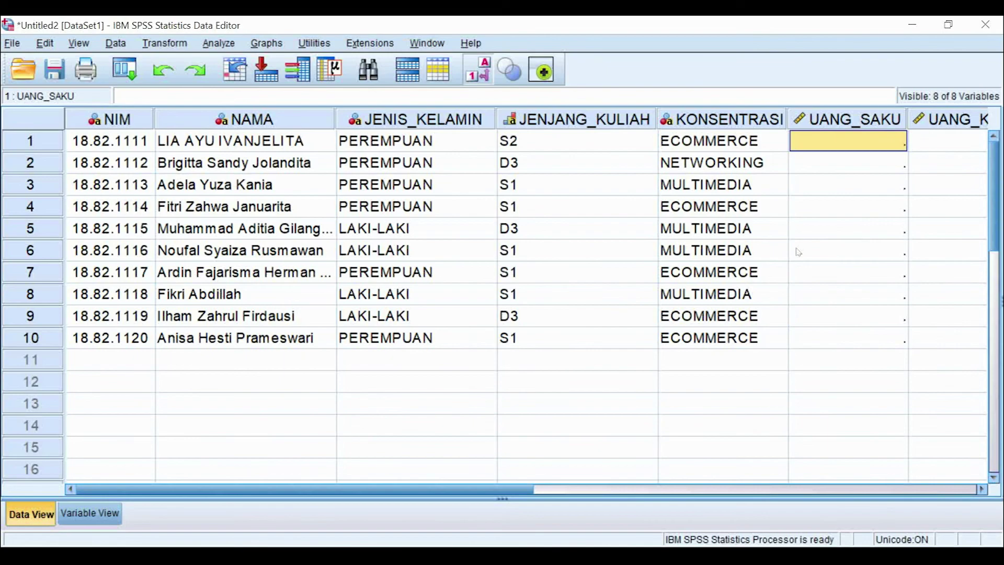
{"action": "key", "text": "alt+Tab"}
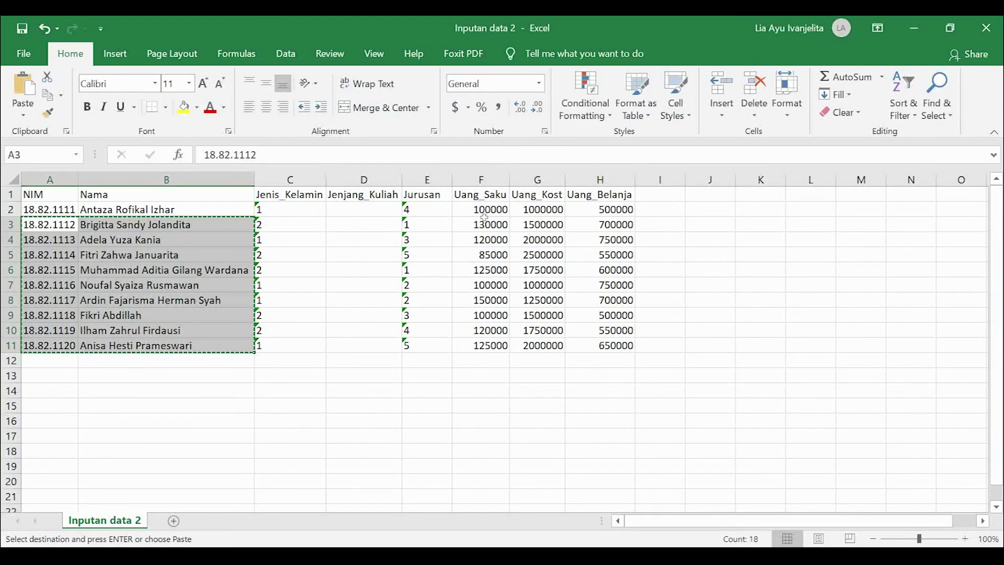
{"action": "left_click_drag", "start_coordinate": [487, 212], "coordinate": [628, 348]}
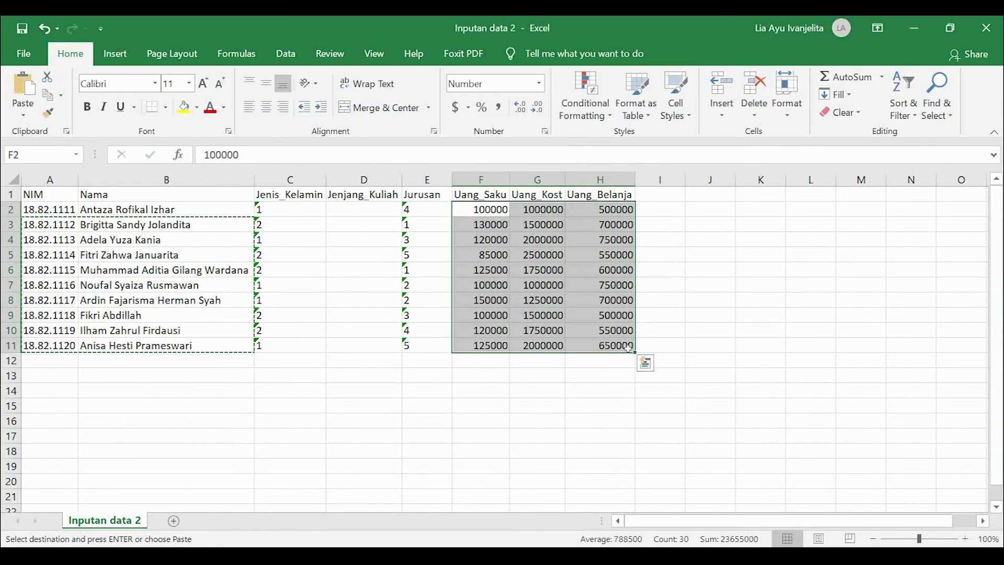
{"action": "key", "text": "ctrl+c"}
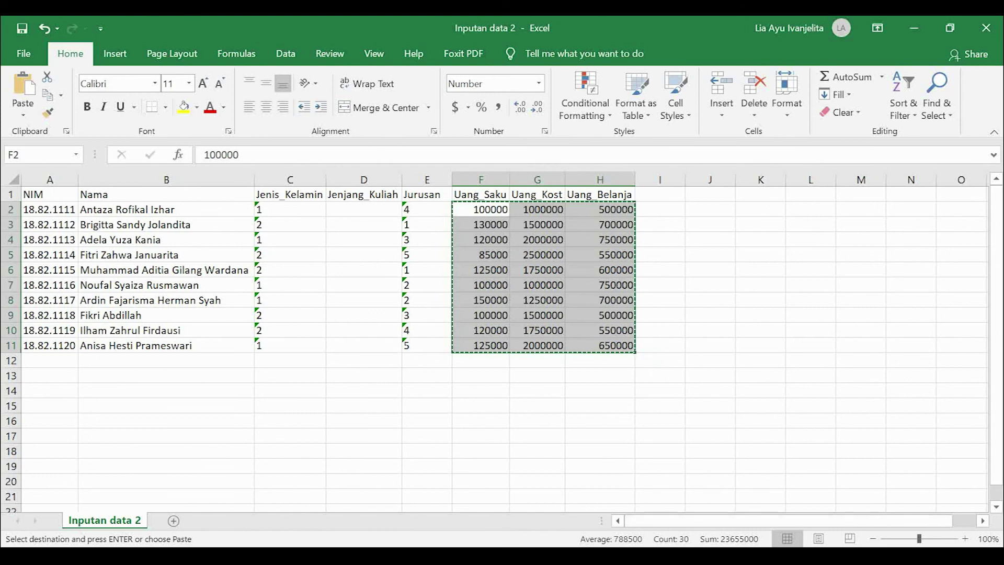
{"action": "mouse_move", "coordinate": [695, 534]}
{"action": "left_click", "coordinate": [803, 499]}
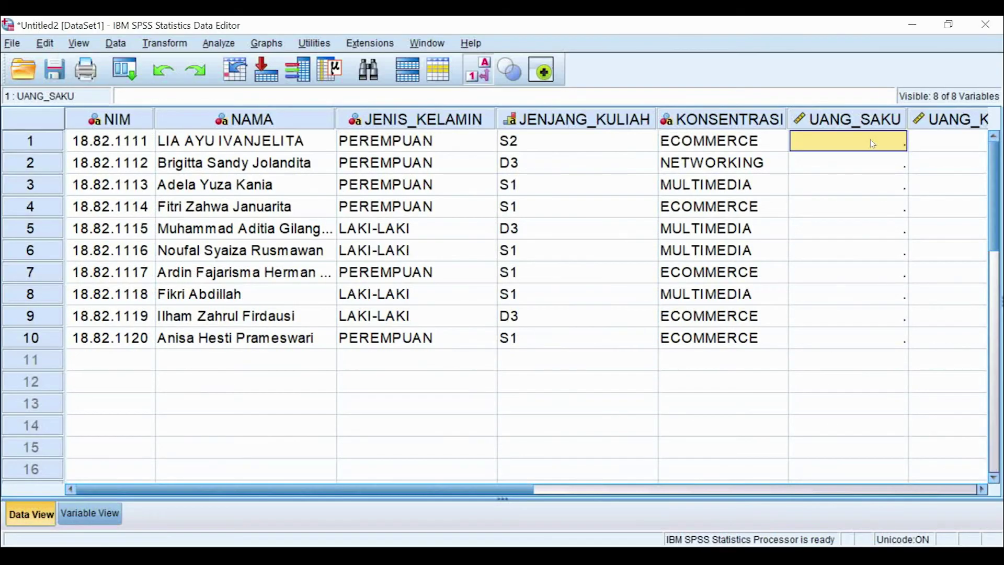
Step: Paste the Excel amounts into UANG_SAKU, UANG_KOST and UANG_BELANJA and check the columns
{"action": "key", "text": "ctrl+v"}
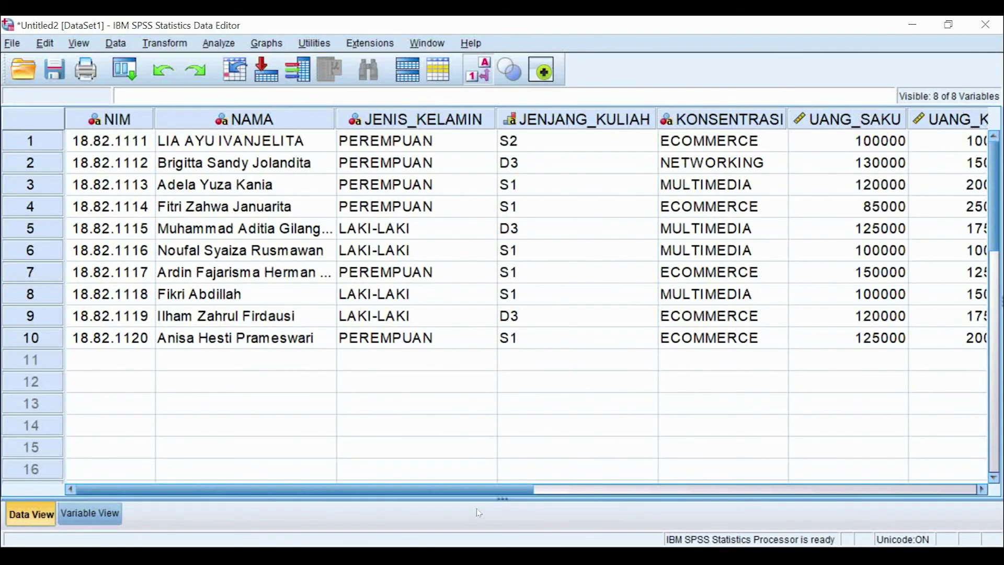
{"action": "left_click_drag", "start_coordinate": [491, 490], "coordinate": [445, 491]}
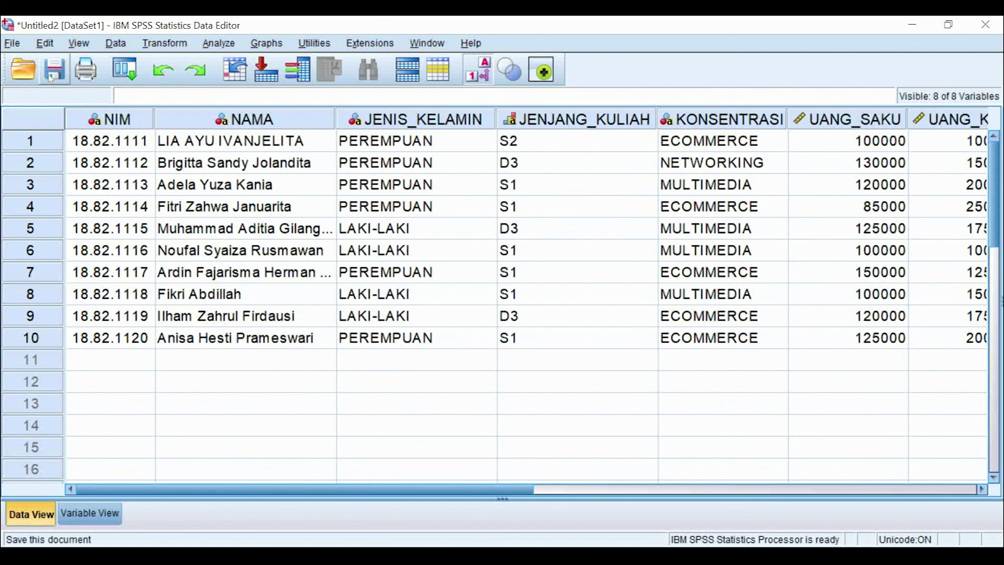
Step: Try saving the dataset as LATIHAN 1 in Pertemuan 2, declining to overwrite the existing file
{"action": "left_click", "coordinate": [13, 43]}
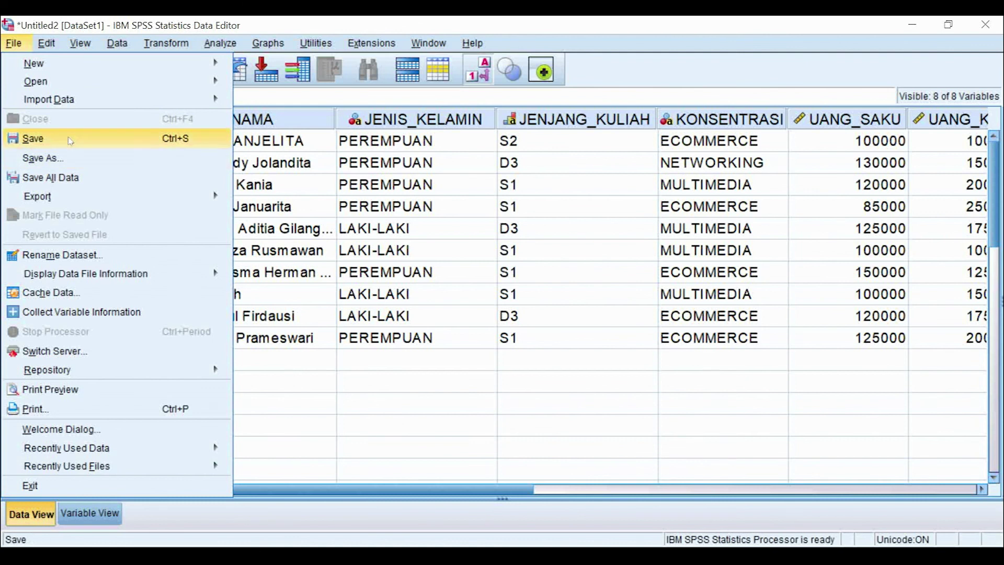
{"action": "mouse_move", "coordinate": [47, 63]}
{"action": "left_click", "coordinate": [492, 361]}
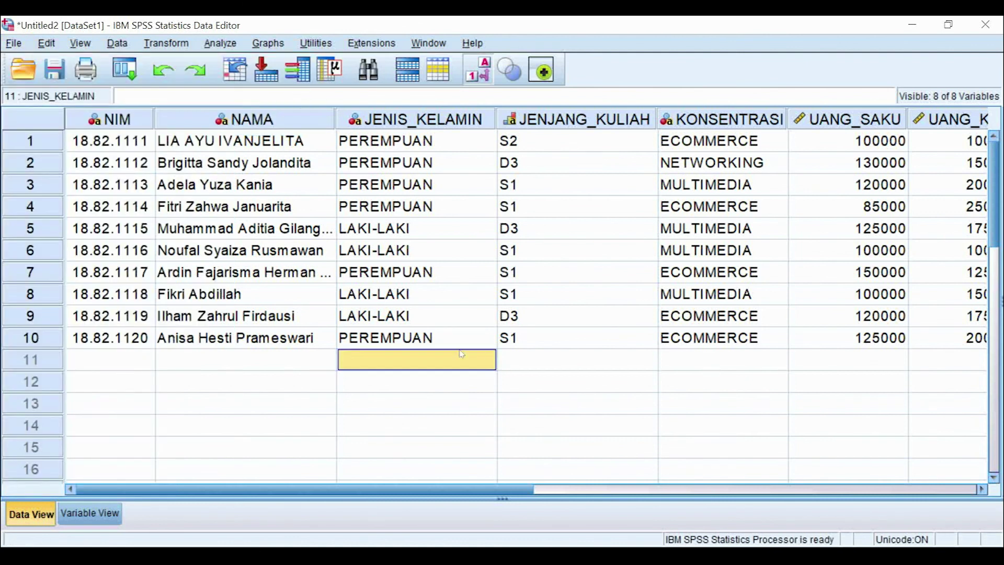
{"action": "left_click", "coordinate": [58, 73]}
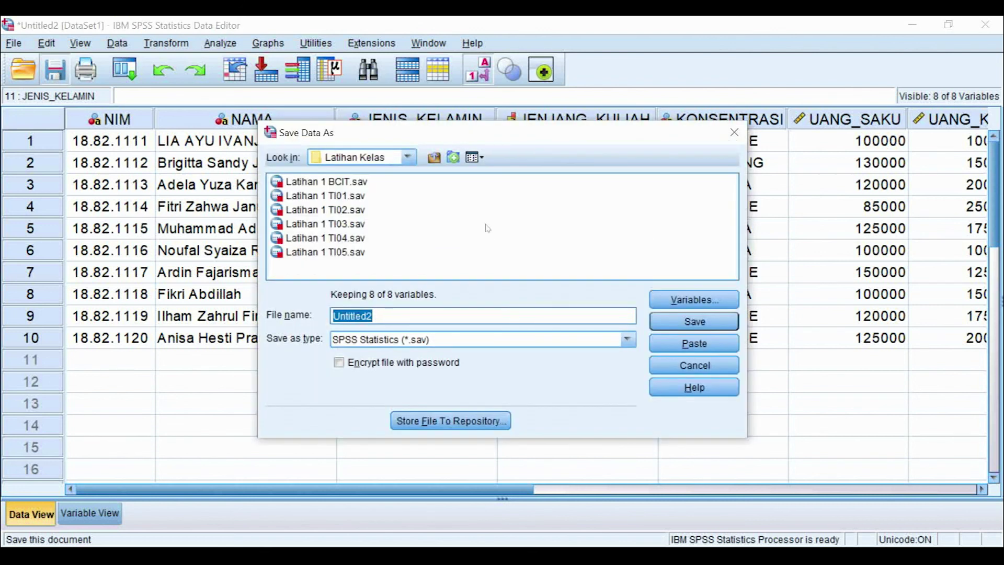
{"action": "left_click", "coordinate": [408, 159]}
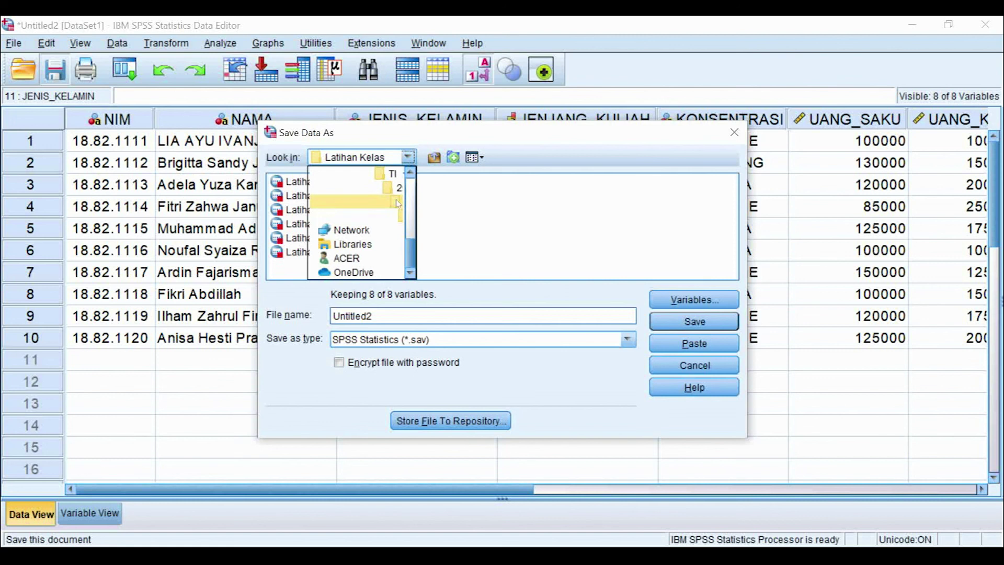
{"action": "left_click", "coordinate": [355, 202]}
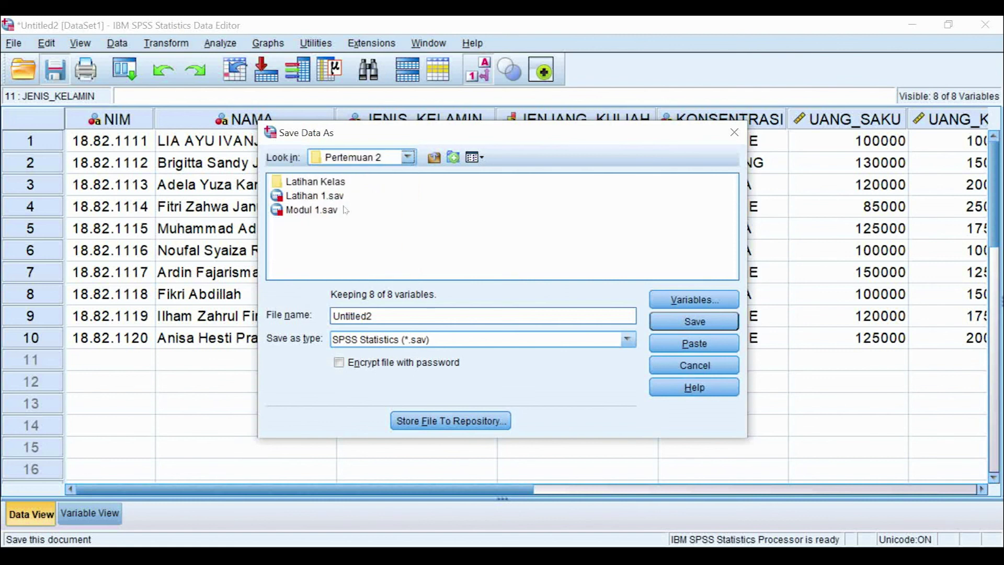
{"action": "double_click", "coordinate": [386, 317]}
{"action": "type", "text": "IATIH"}
{"action": "key", "text": "BackSpace"}
{"action": "key", "text": "BackSpace"}
{"action": "key", "text": "BackSpace"}
{"action": "key", "text": "BackSpace"}
{"action": "key", "text": "BackSpace"}
{"action": "type", "text": "LATIHAN 1"}
{"action": "left_click", "coordinate": [675, 323]}
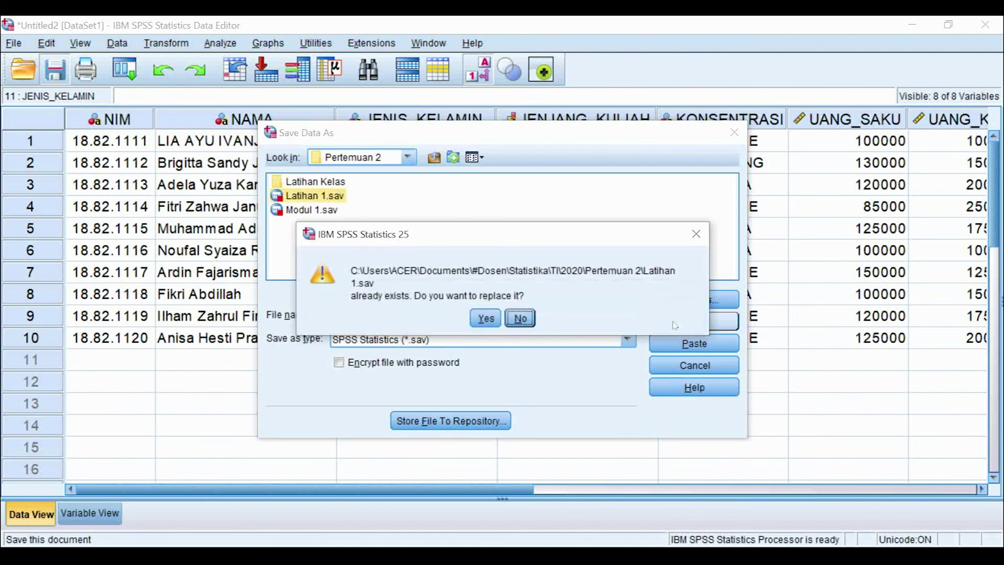
{"action": "left_click", "coordinate": [518, 318]}
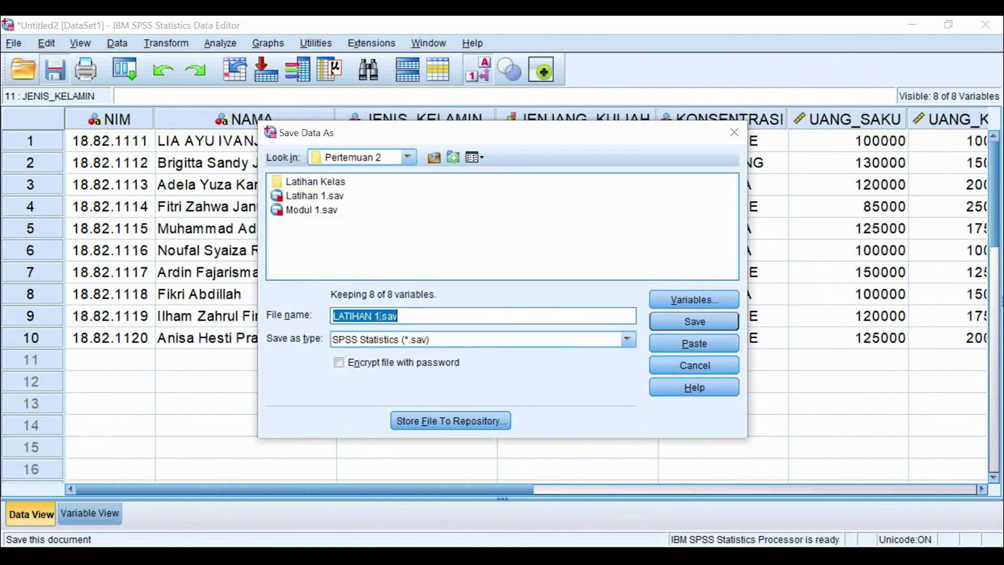
Step: Change the file name to LATIHAN INPUT DATA and save the dataset
{"action": "left_click", "coordinate": [392, 315]}
{"action": "key", "text": "BackSpace"}
{"action": "type", "text": "INP"}
{"action": "type", "text": "UT DATA"}
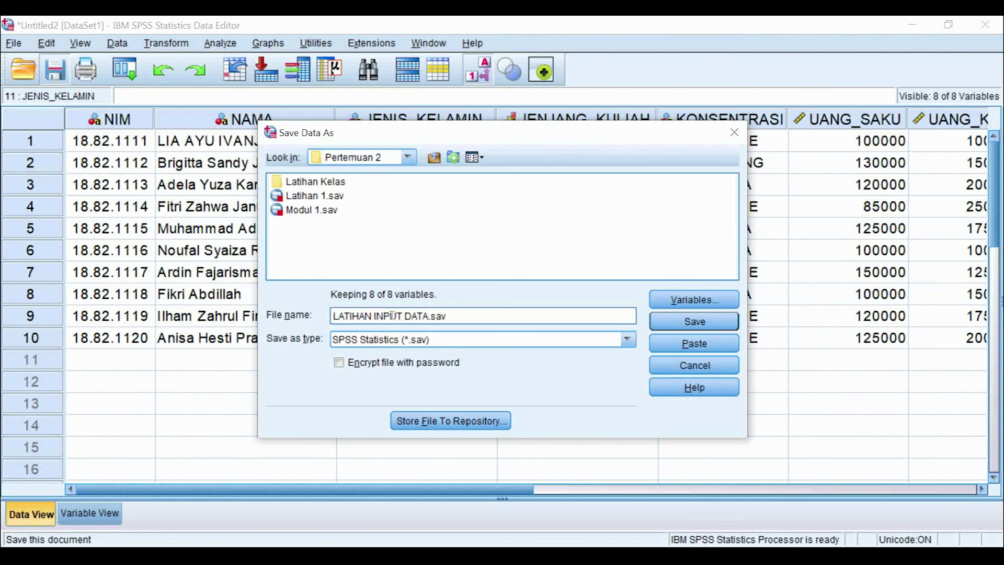
{"action": "left_click", "coordinate": [695, 323]}
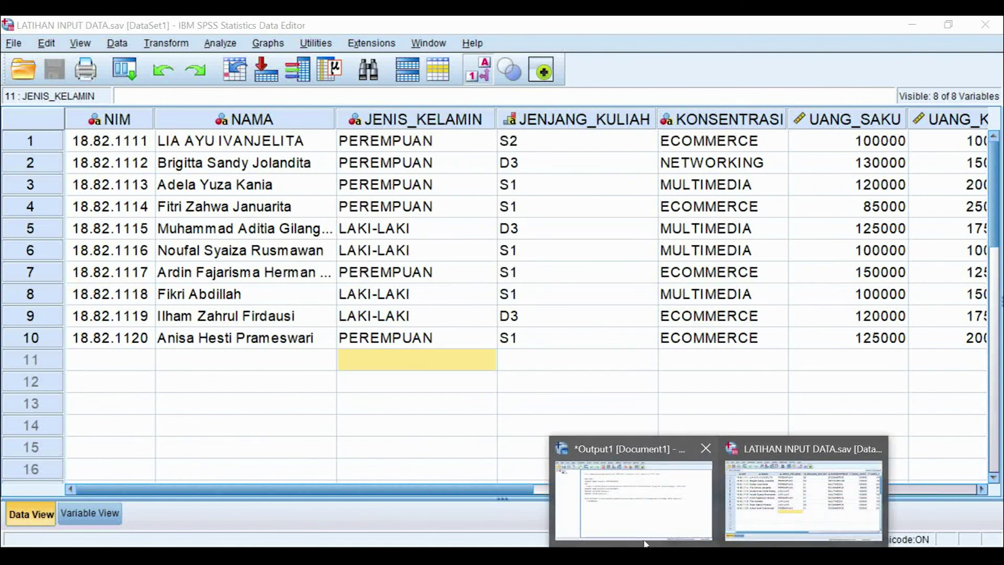
Step: Save the output log, choosing the TI folder as the location
{"action": "left_click", "coordinate": [627, 492]}
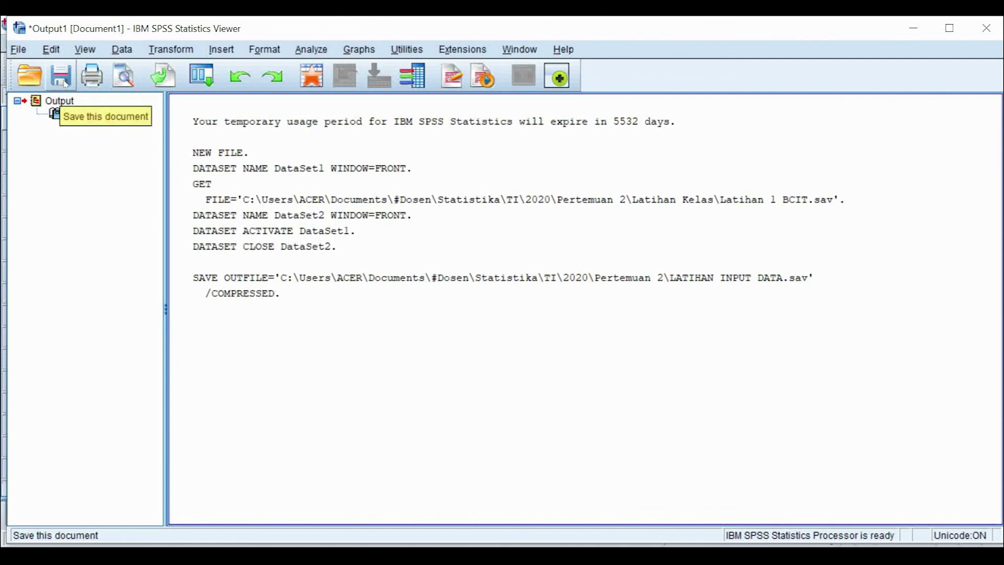
{"action": "left_click", "coordinate": [62, 77]}
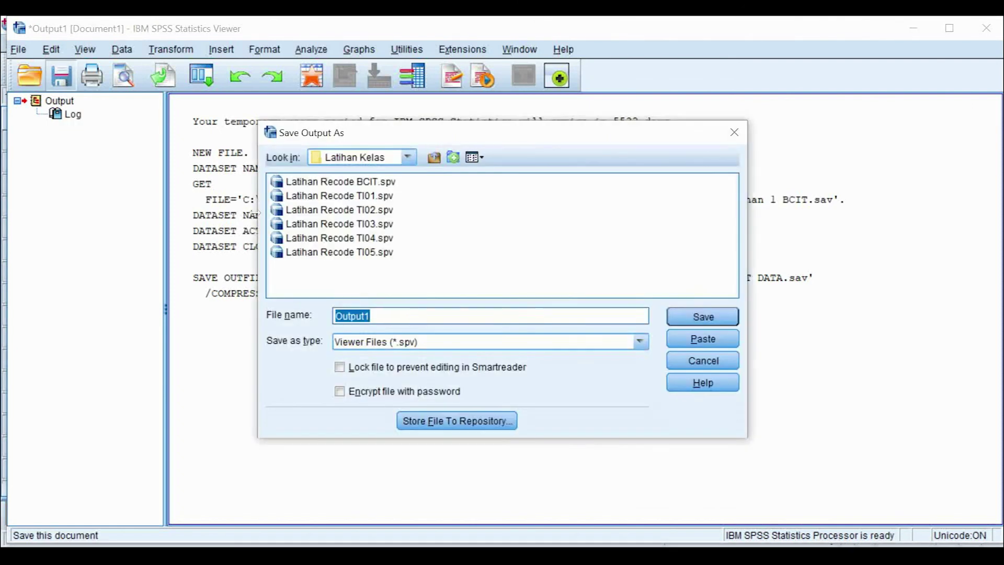
{"action": "left_click", "coordinate": [408, 156]}
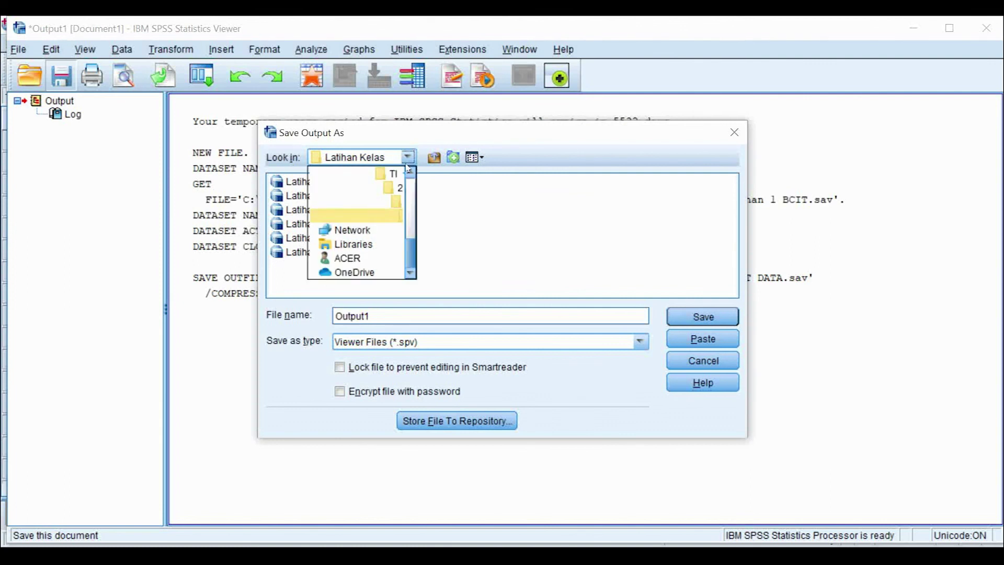
{"action": "left_click", "coordinate": [396, 206]}
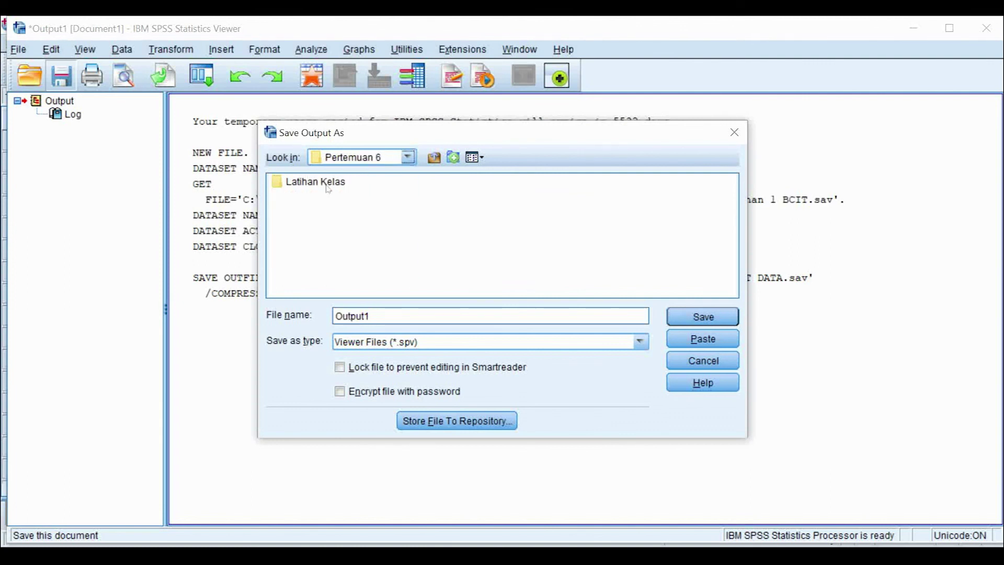
{"action": "left_click", "coordinate": [408, 157]}
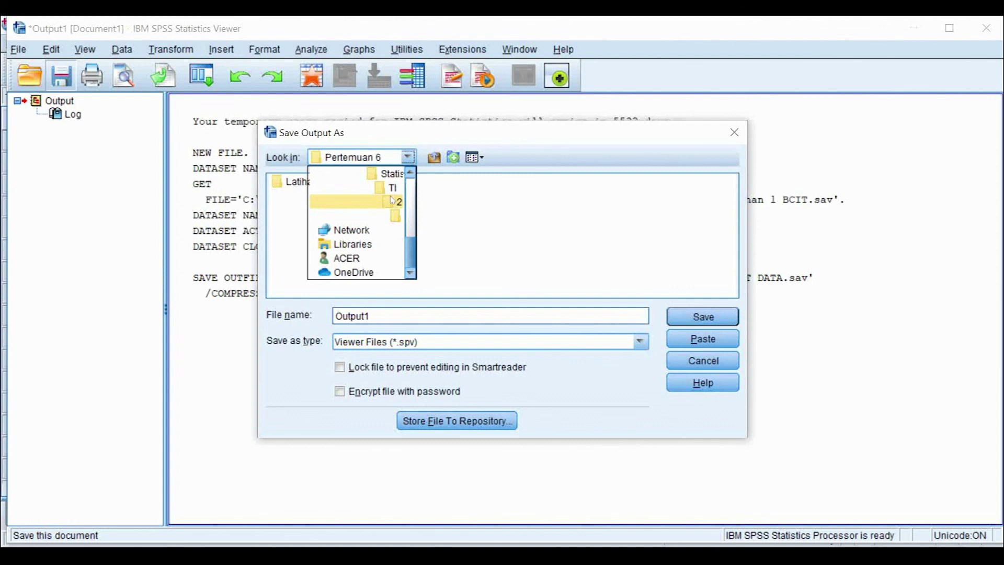
{"action": "left_click", "coordinate": [392, 187]}
{"action": "left_click", "coordinate": [409, 157]}
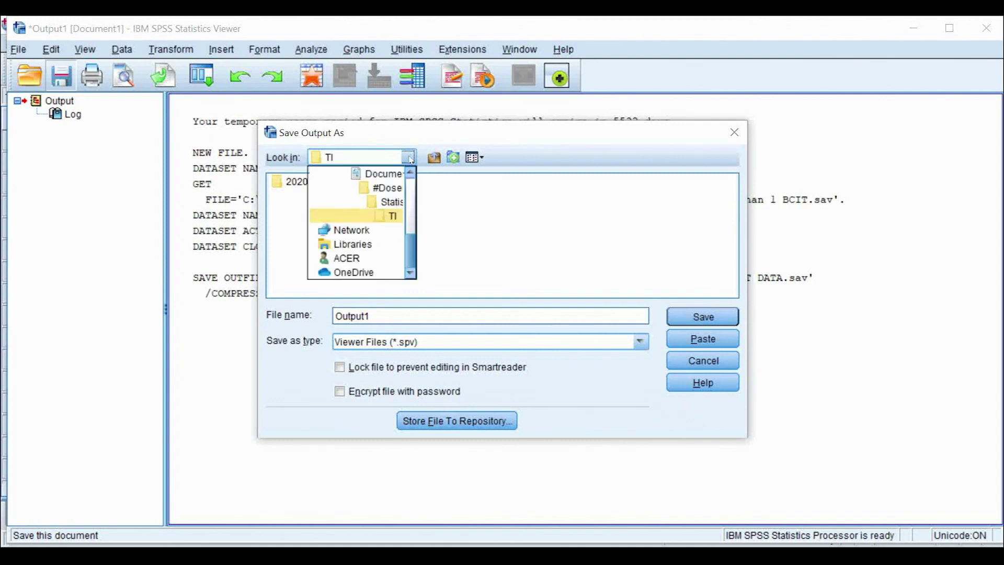
{"action": "left_click", "coordinate": [392, 215]}
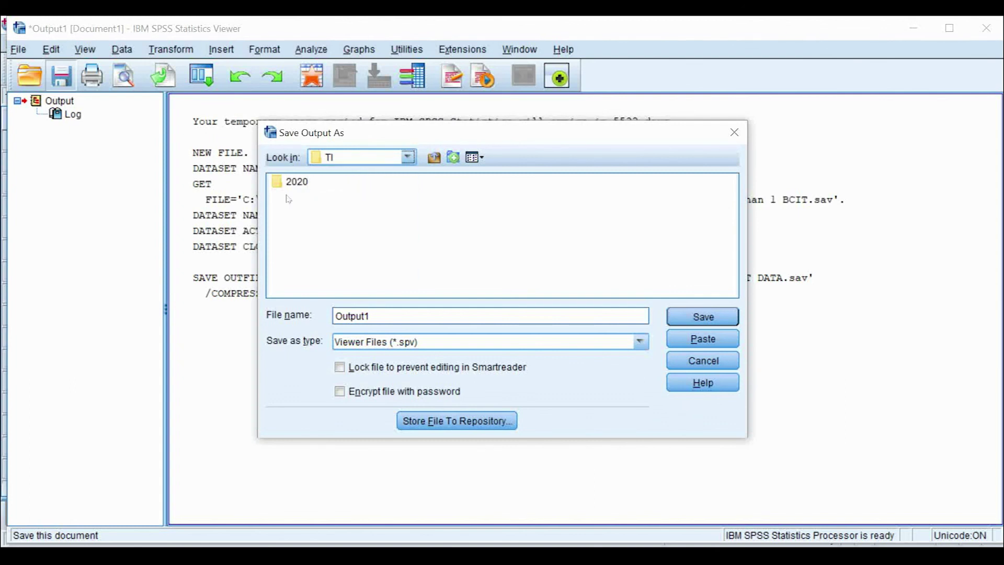
Step: Name the output file LATIHAN INPUT DATA, save it, and return to the Data Editor
{"action": "left_click_drag", "start_coordinate": [385, 316], "coordinate": [321, 316]}
{"action": "key", "text": "BackSpace"}
{"action": "key", "text": "Caps_Lock"}
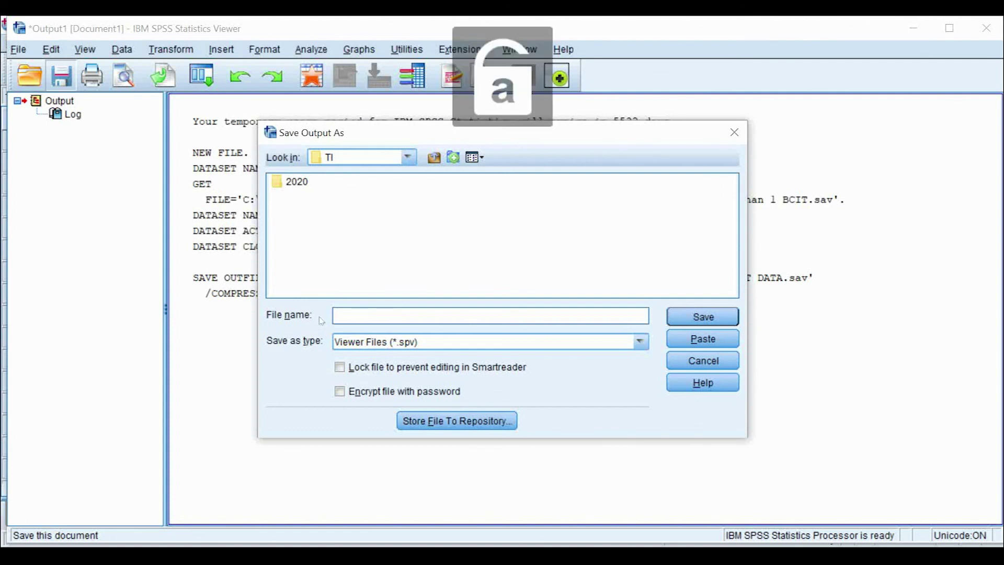
{"action": "type", "text": "LA"}
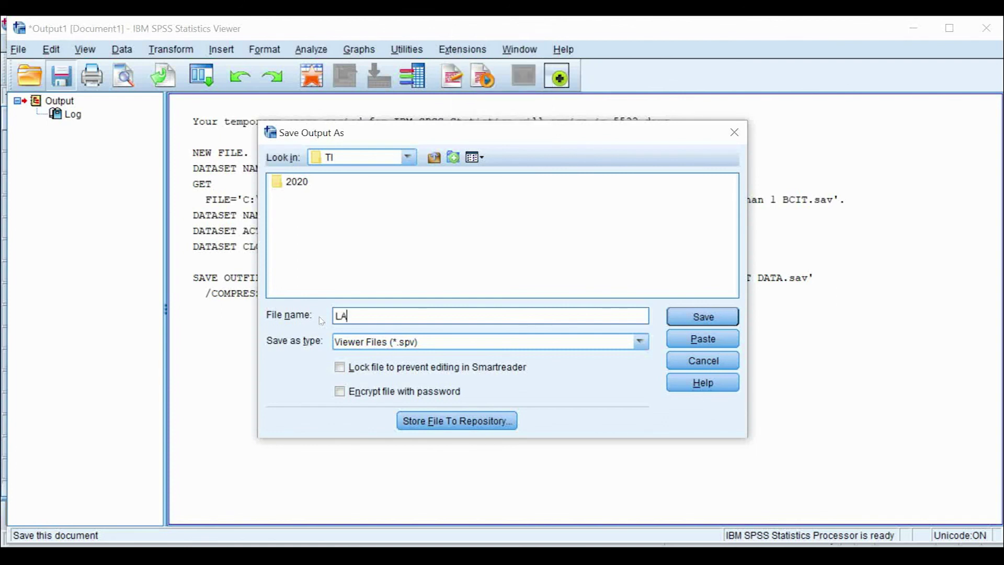
{"action": "type", "text": "TIHAN INPUT DATA"}
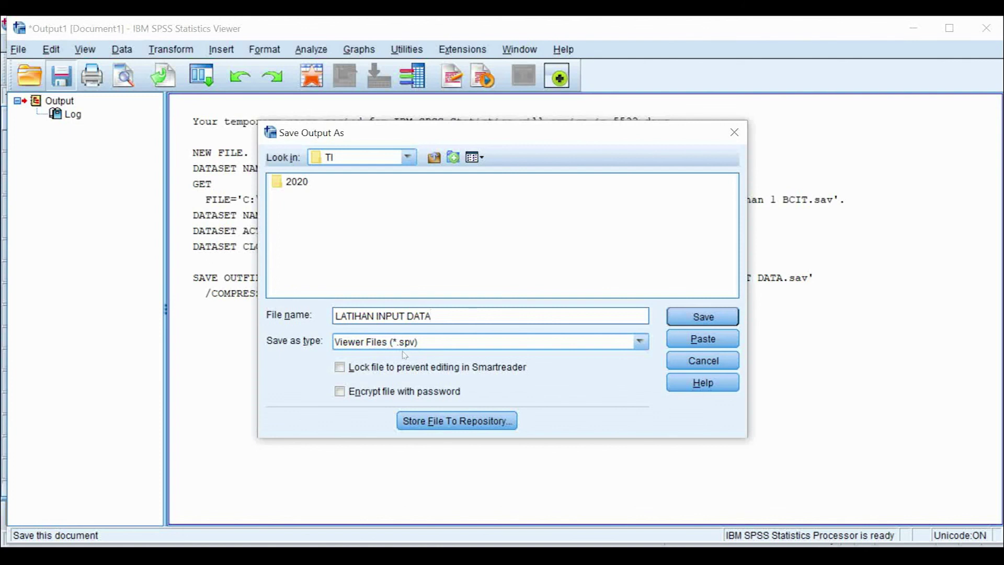
{"action": "left_click", "coordinate": [707, 317]}
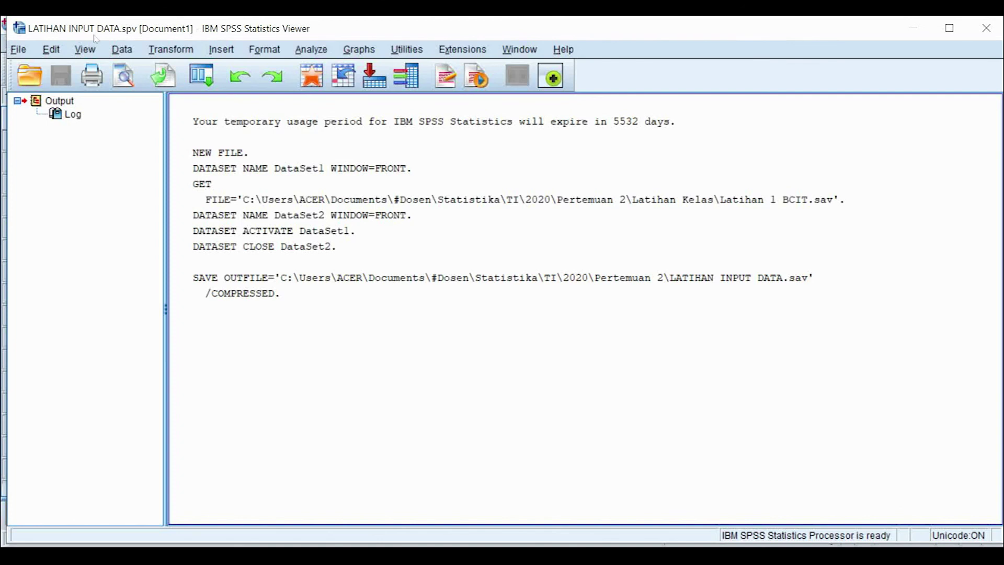
{"action": "left_click", "coordinate": [768, 508]}
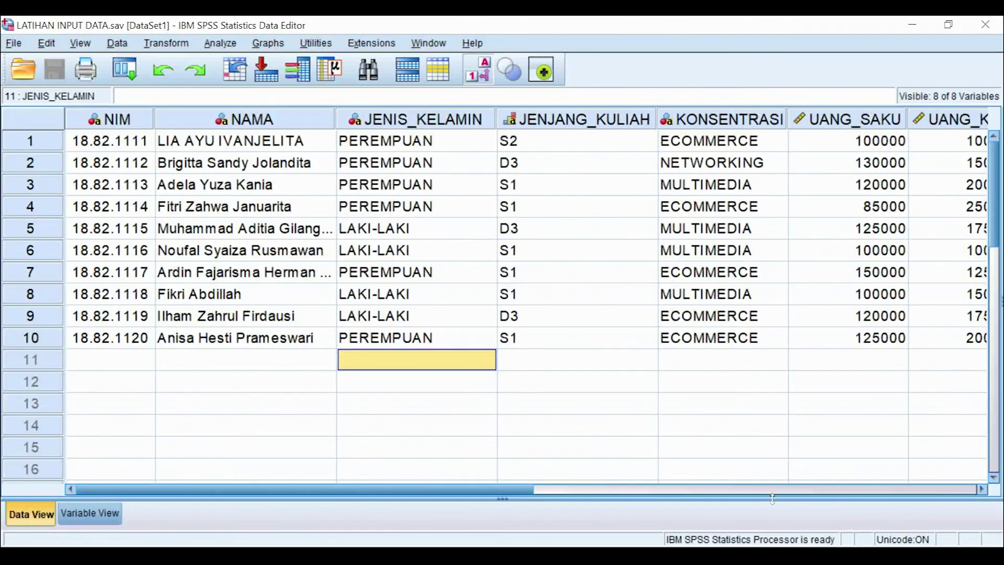